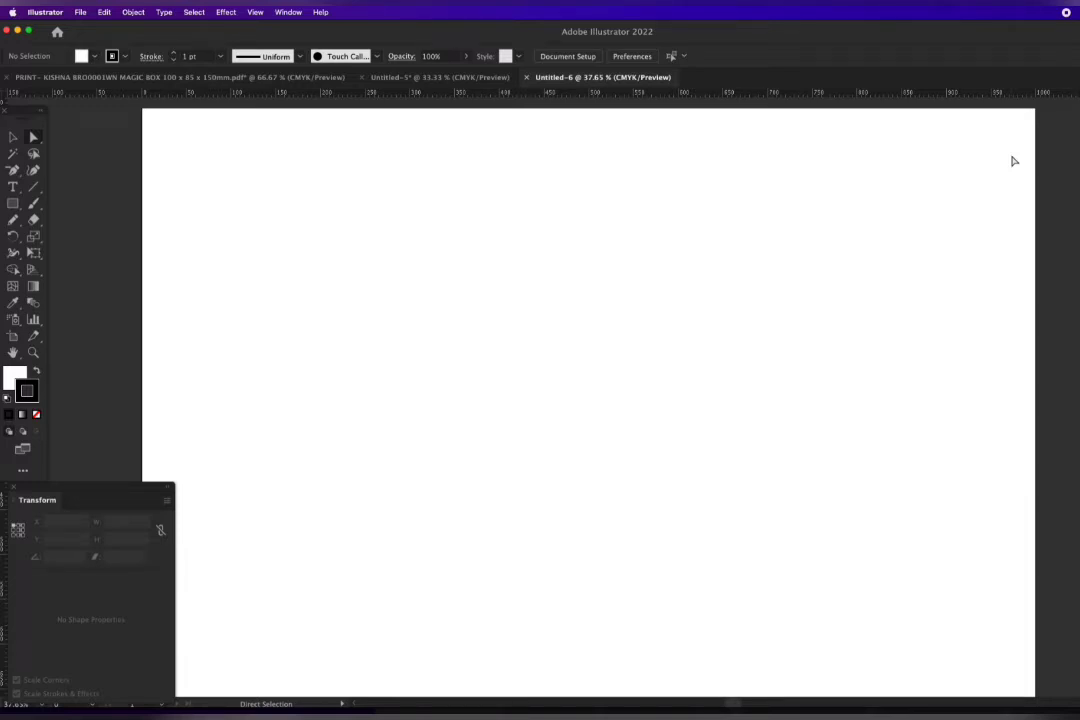
click(14, 156)
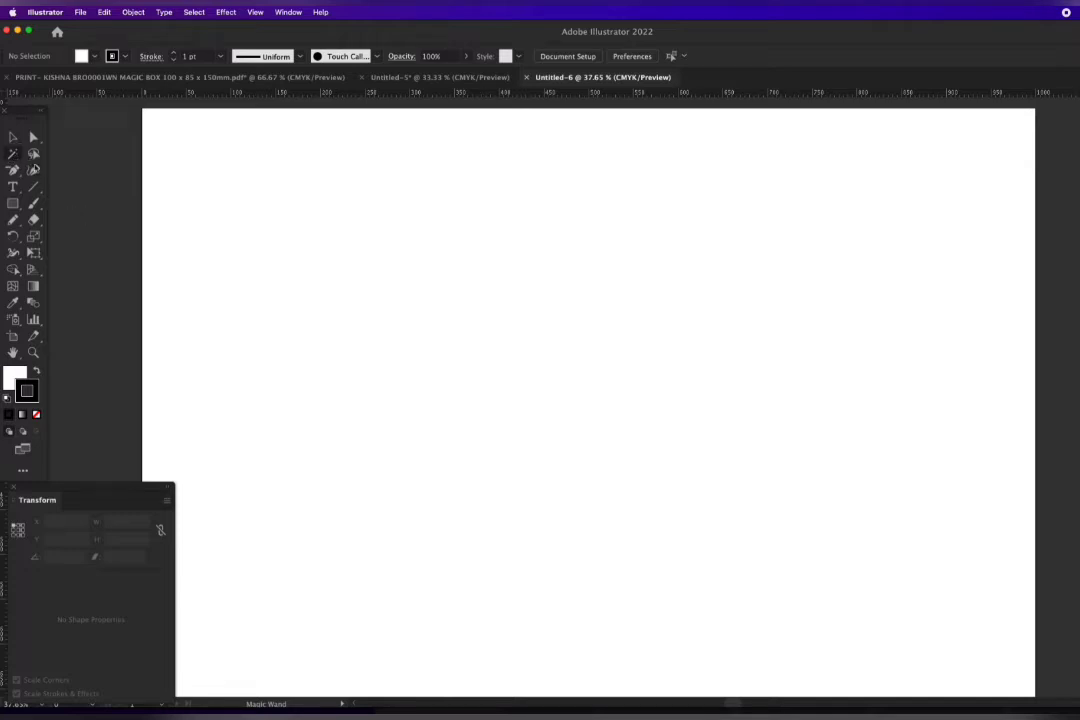
click(21, 152)
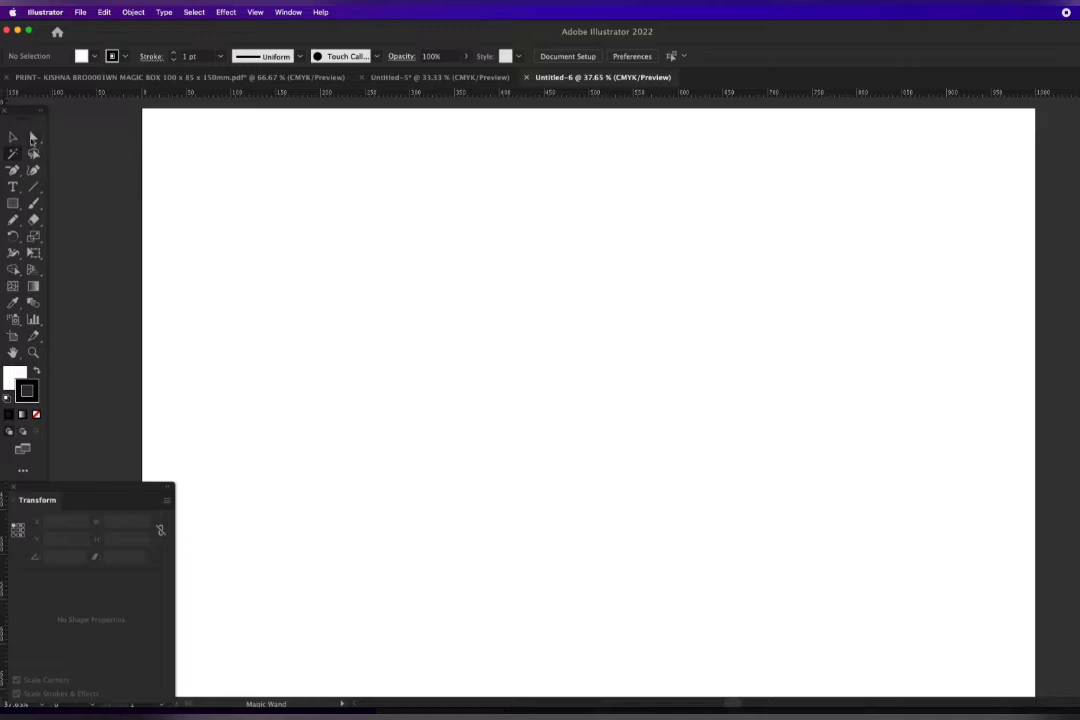
click(13, 138)
click(34, 137)
click(12, 155)
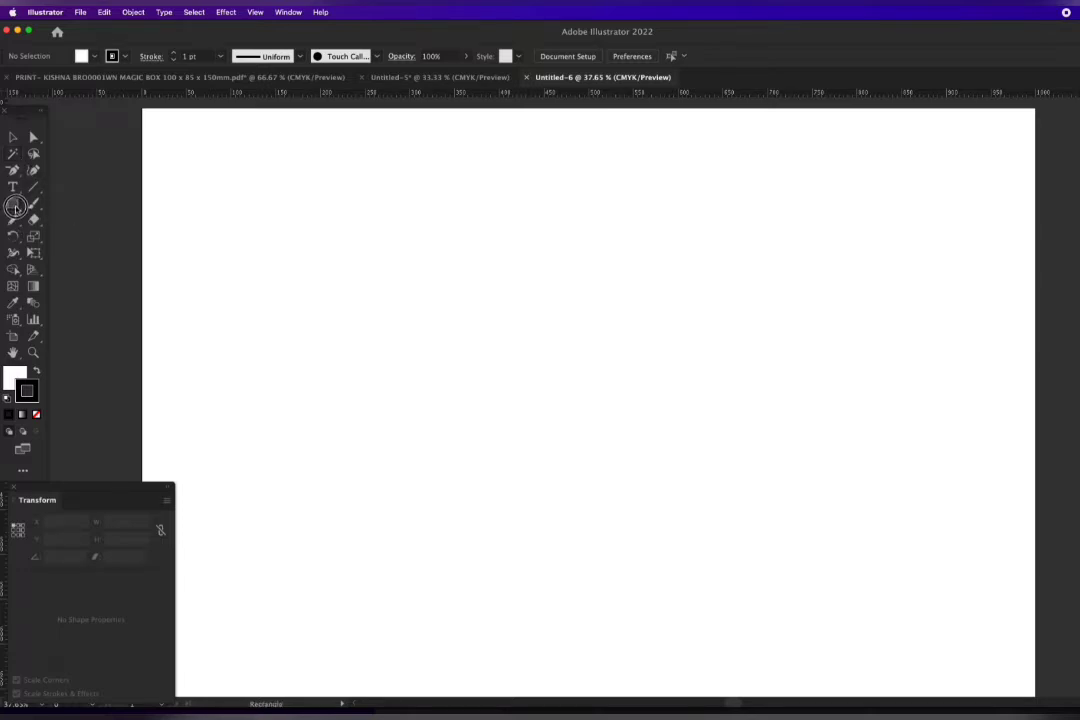
Draw a six-sided polygon about 104 mm wide and 90 mm high near the artboard's upper-left corner
click(12, 203)
click(64, 254)
drag(287, 176, 297, 222)
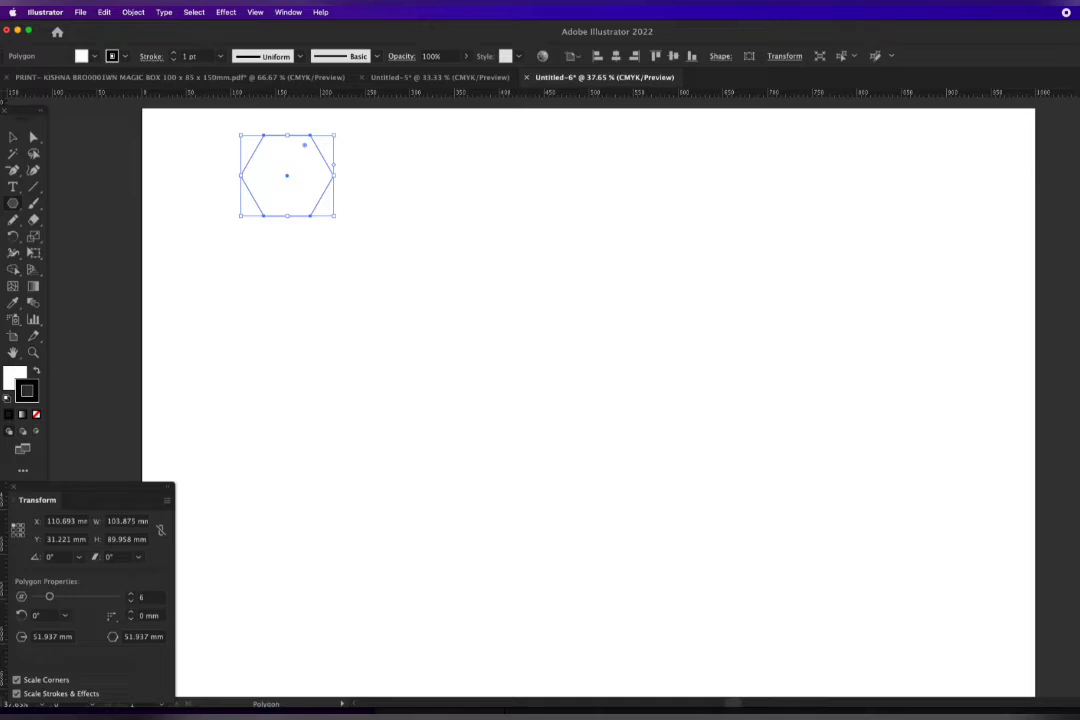
Give the hexagon a red swatch fill and set its stroke to none
drag(1079, 70, 1007, 164)
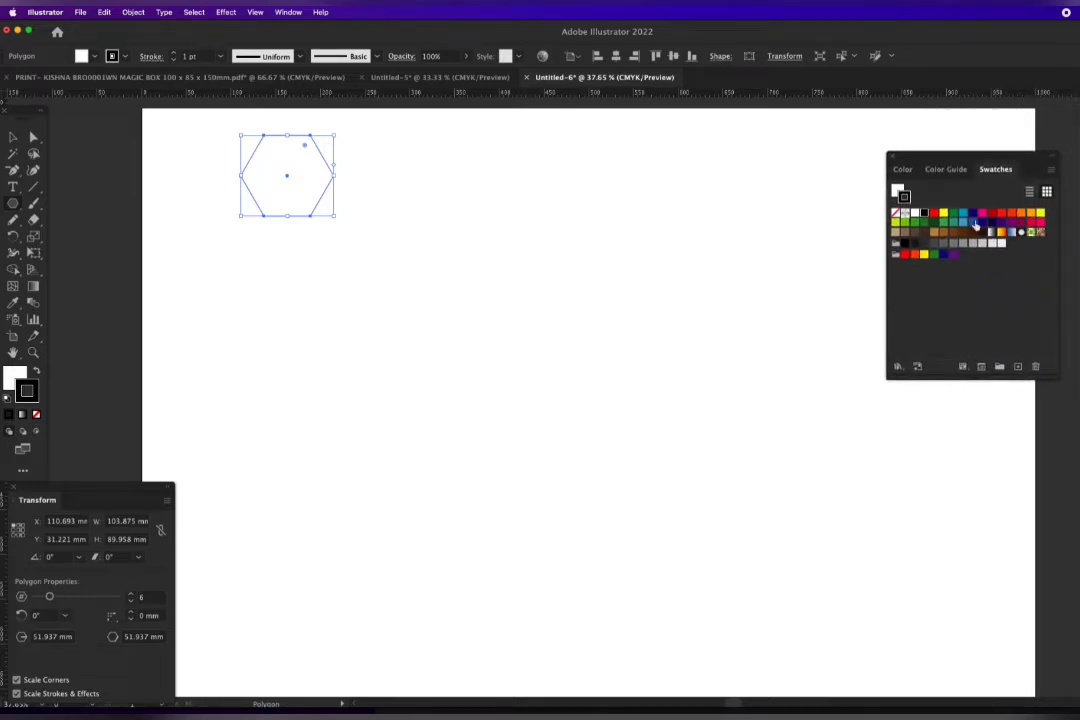
click(934, 213)
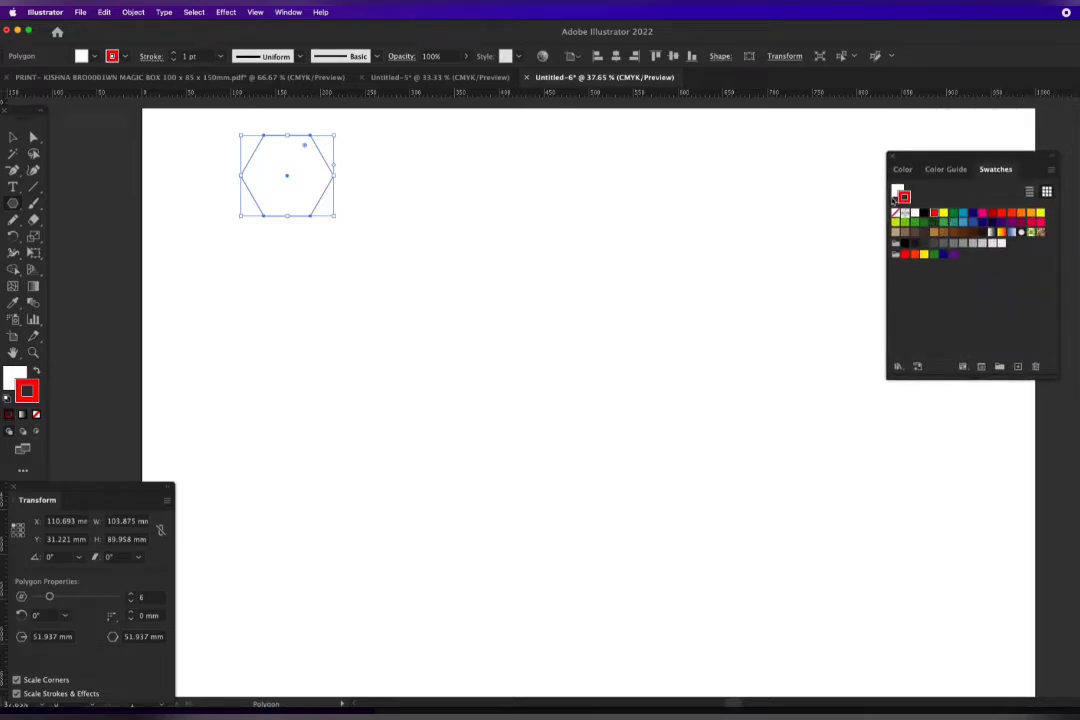
click(895, 212)
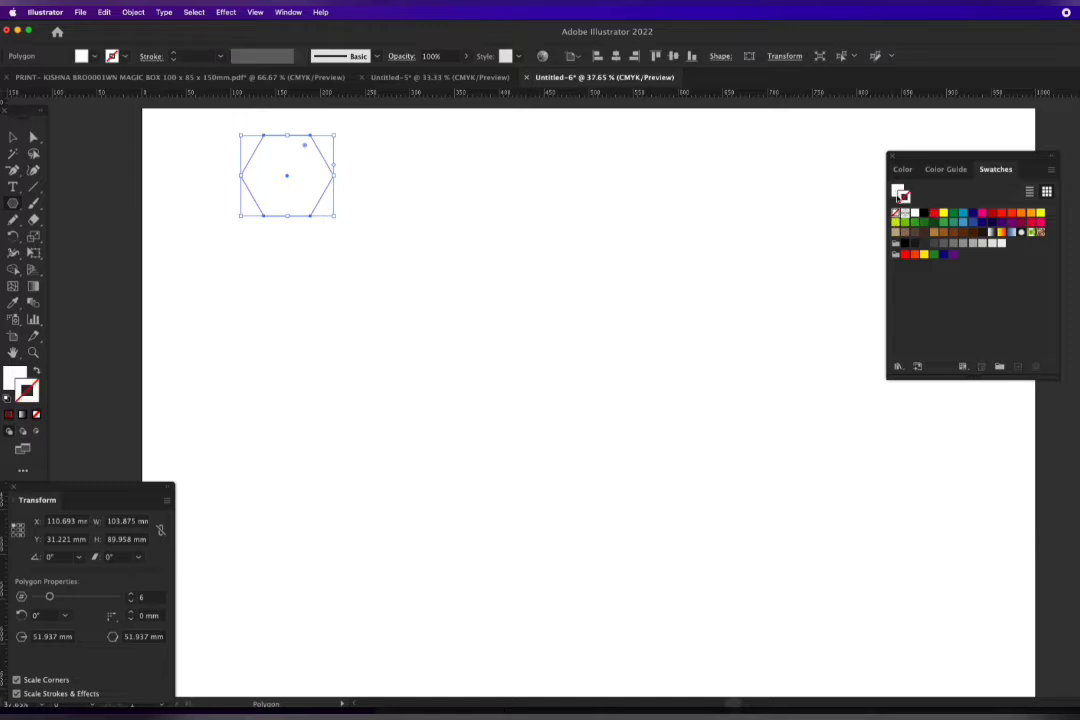
click(1001, 215)
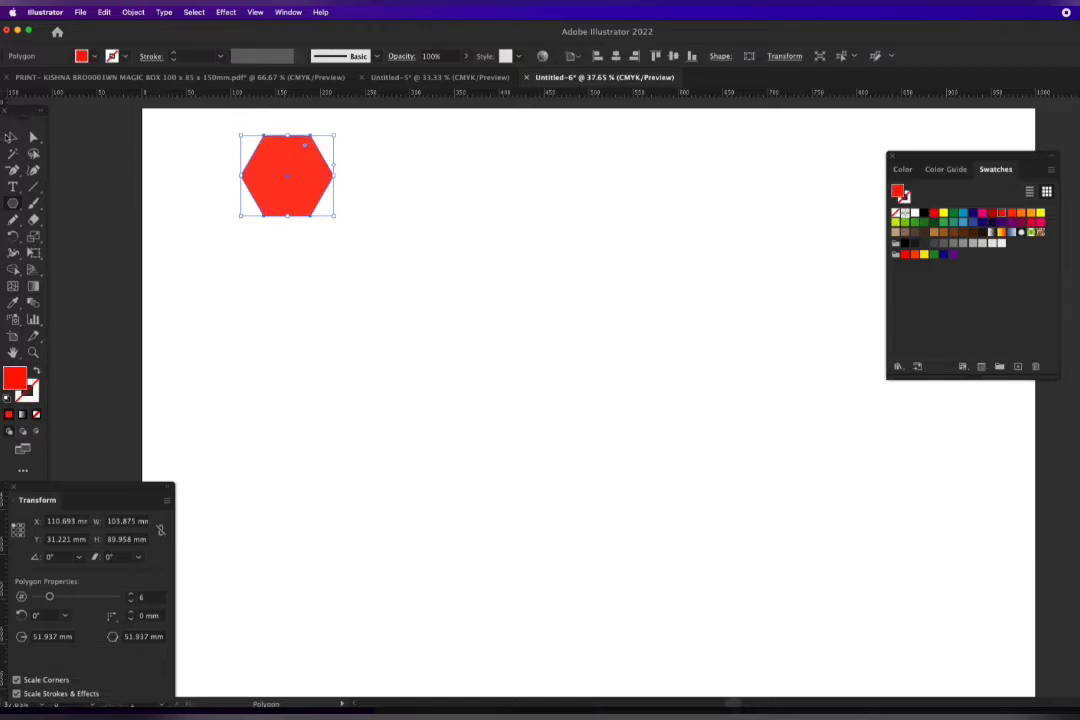
Duplicate the red hexagon horizontally to its right and fill the copy with green
click(33, 137)
drag(300, 195, 410, 187)
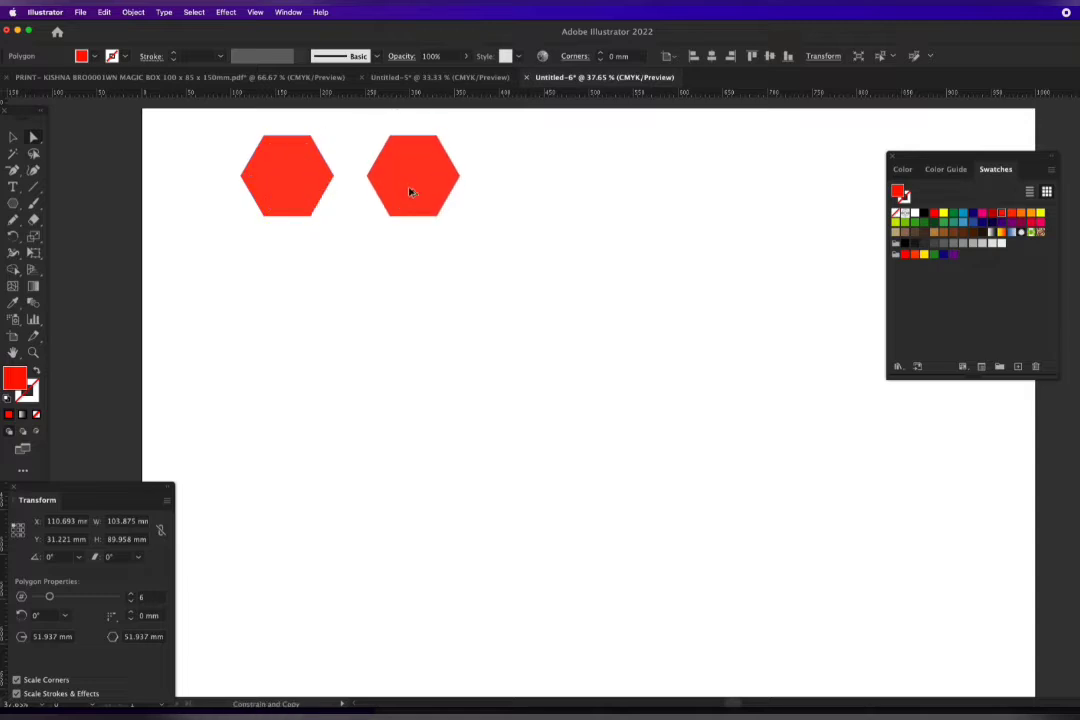
click(955, 218)
Duplicate the red and green pair to the right, filling the red copy light blue and the green copy brown
drag(225, 130, 443, 217)
drag(398, 181, 639, 164)
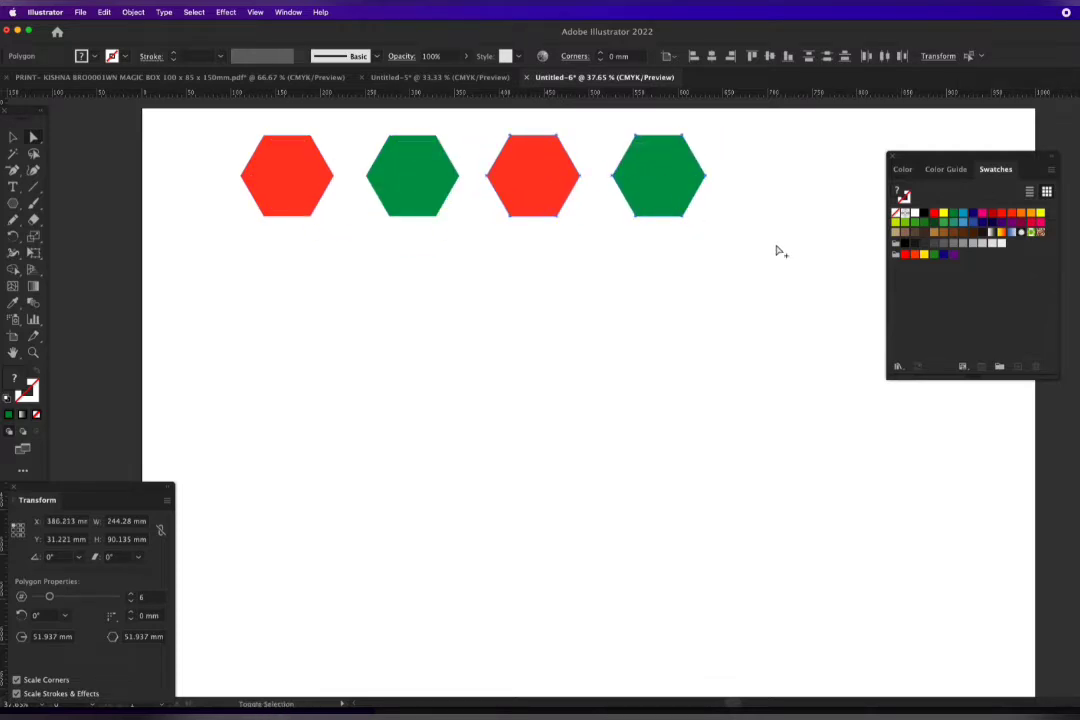
key(a)
click(530, 188)
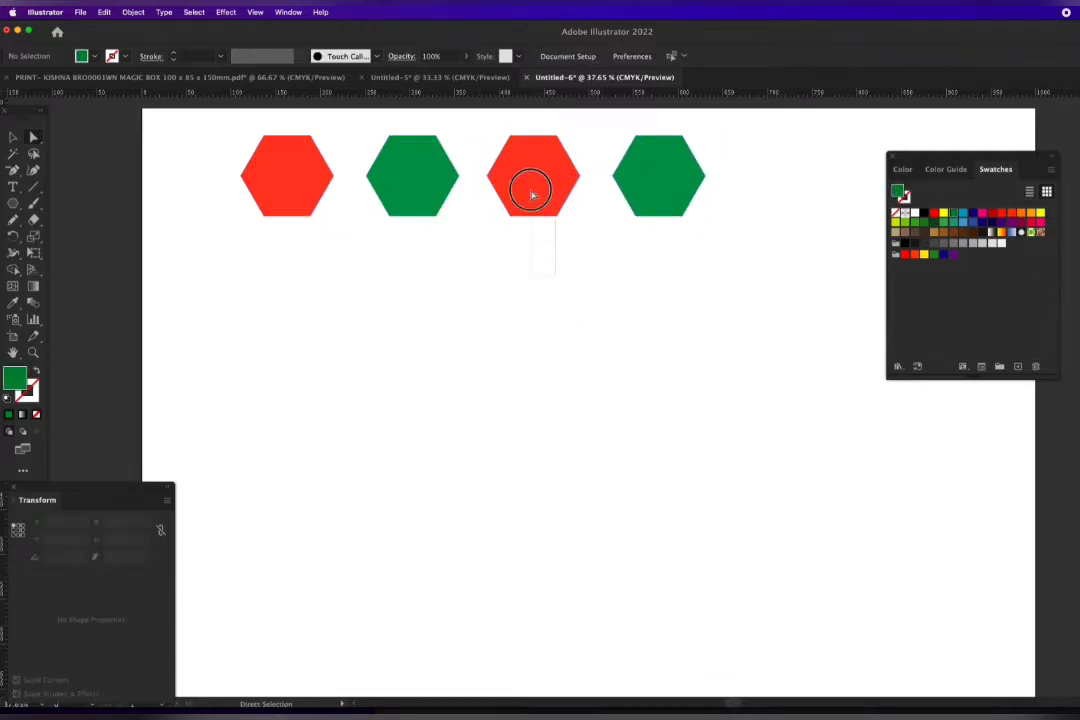
click(963, 220)
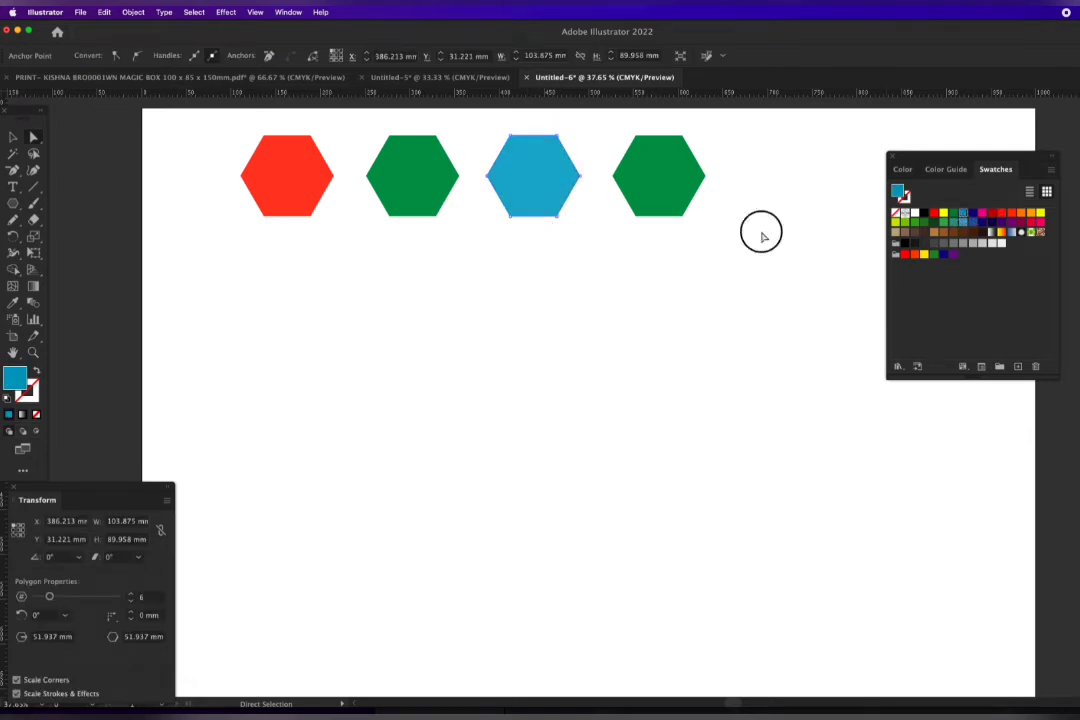
click(686, 170)
click(963, 236)
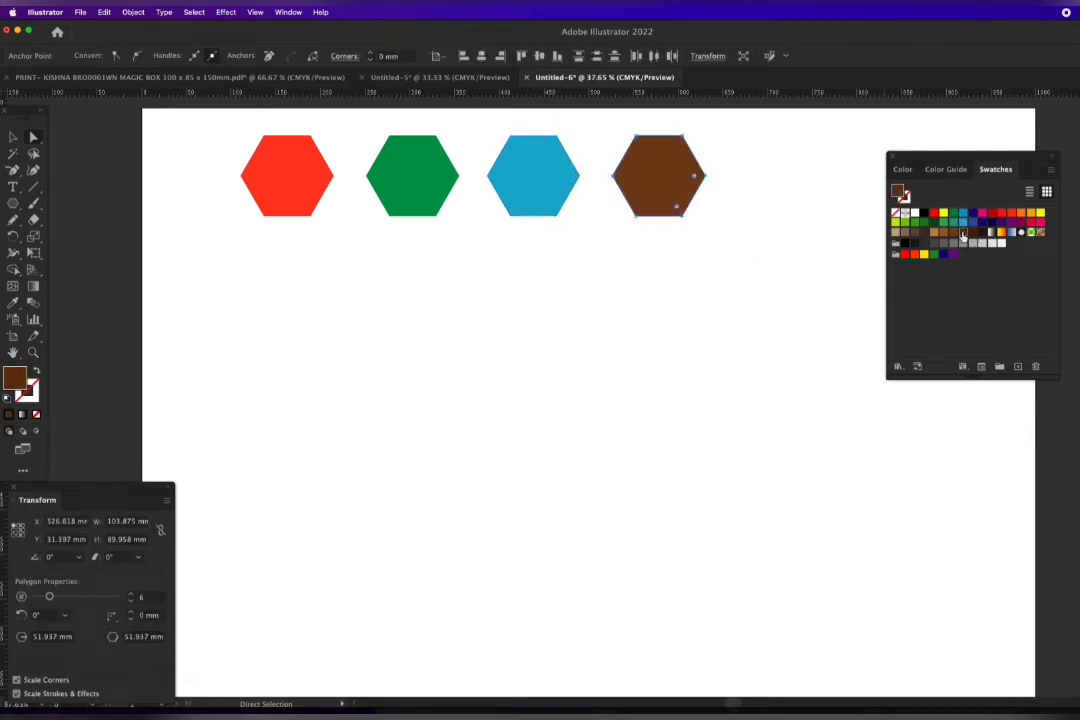
Duplicate the row of four hexagons straight down and repeat the copy until there are five evenly spaced rows
drag(714, 280, 238, 130)
drag(279, 180, 313, 318)
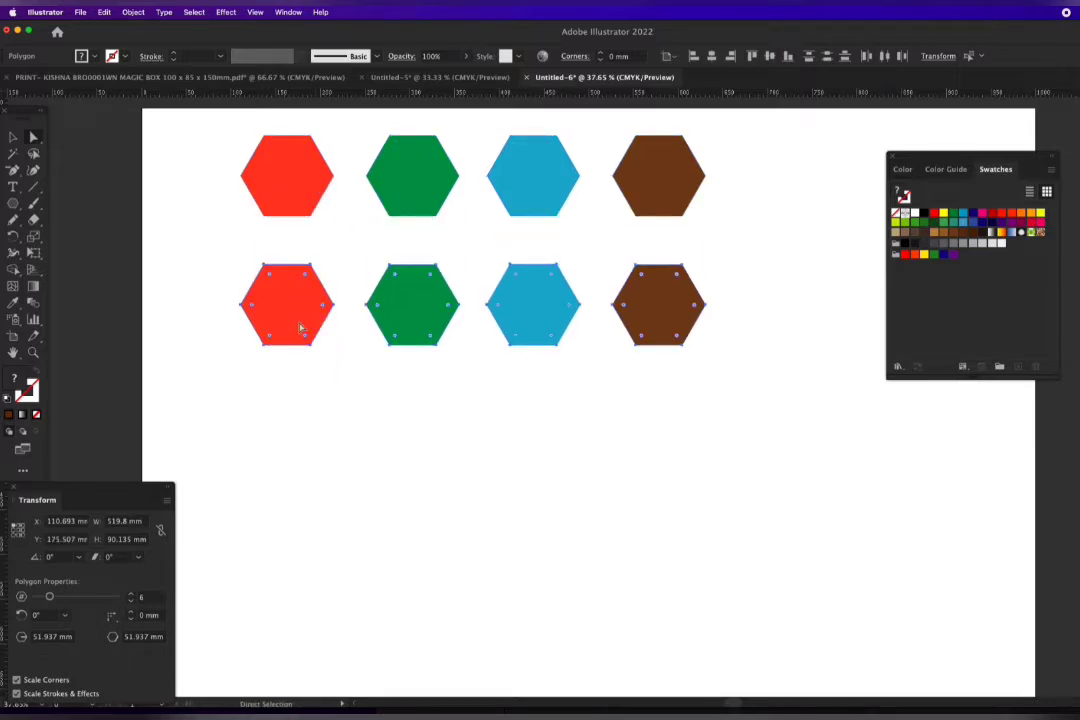
key(super+d)
key(super+d)
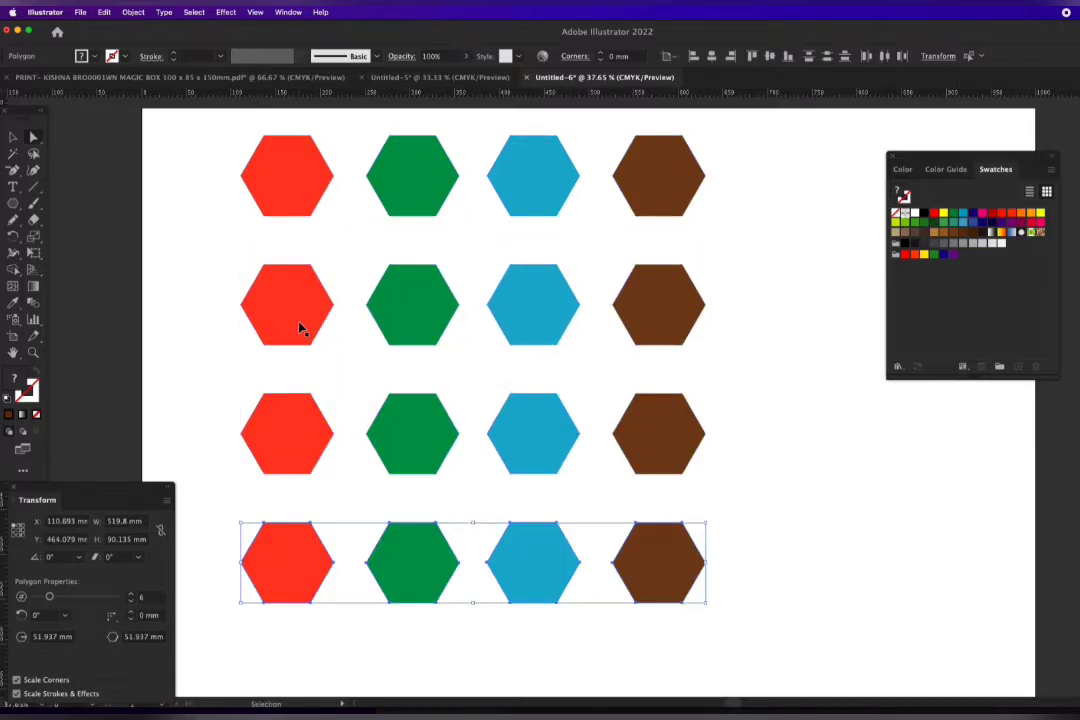
key(super+d)
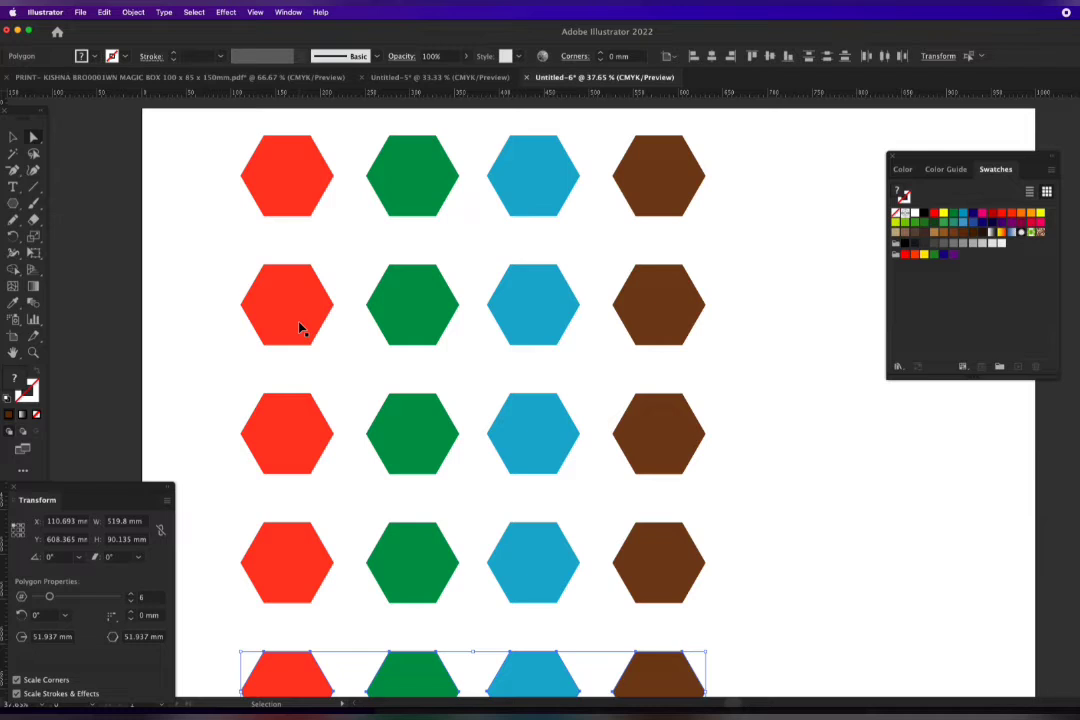
key(super+minus)
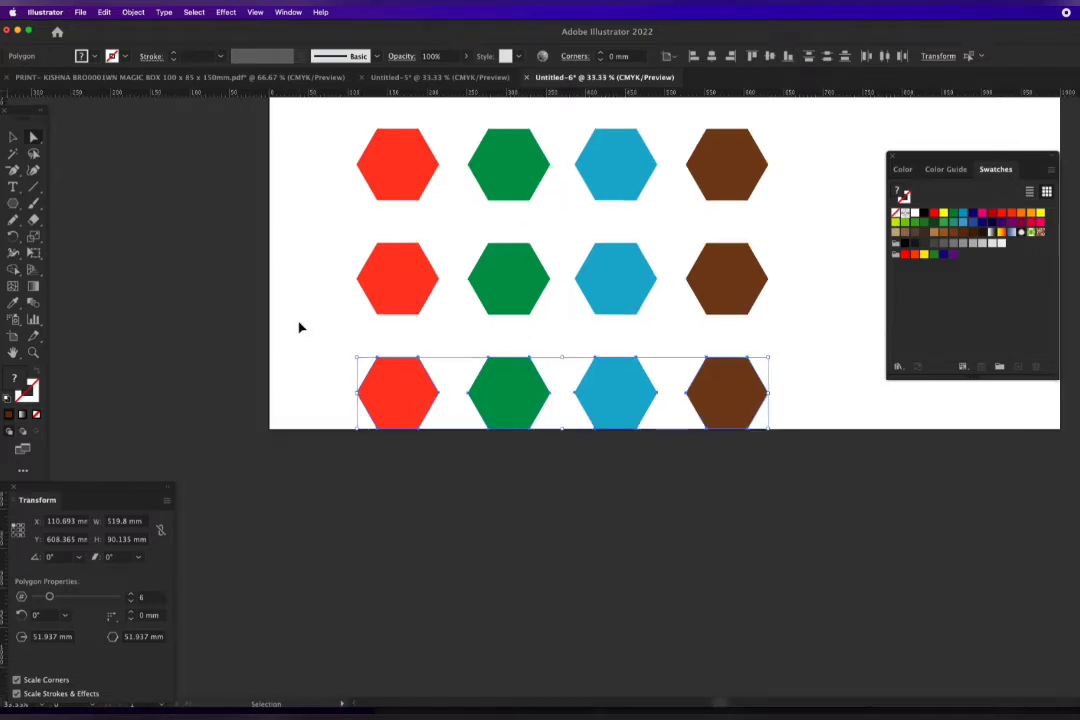
drag(651, 323, 558, 520)
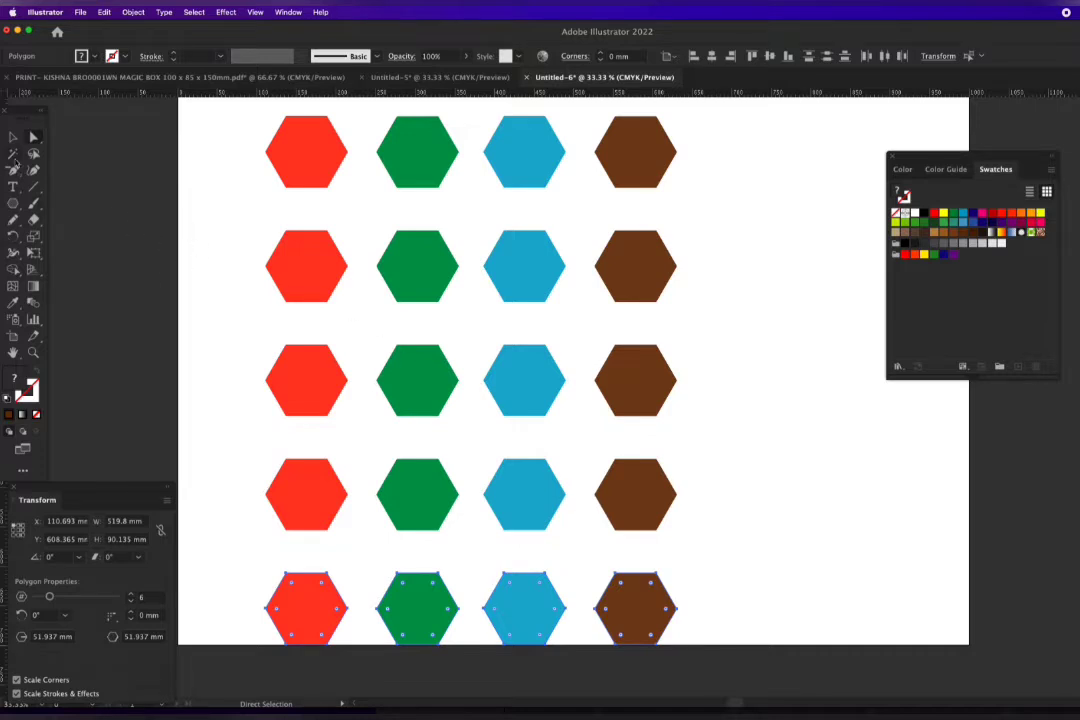
Shuffle individual hexagons below the first row among the grid positions so the colours no longer line up in columns
click(14, 156)
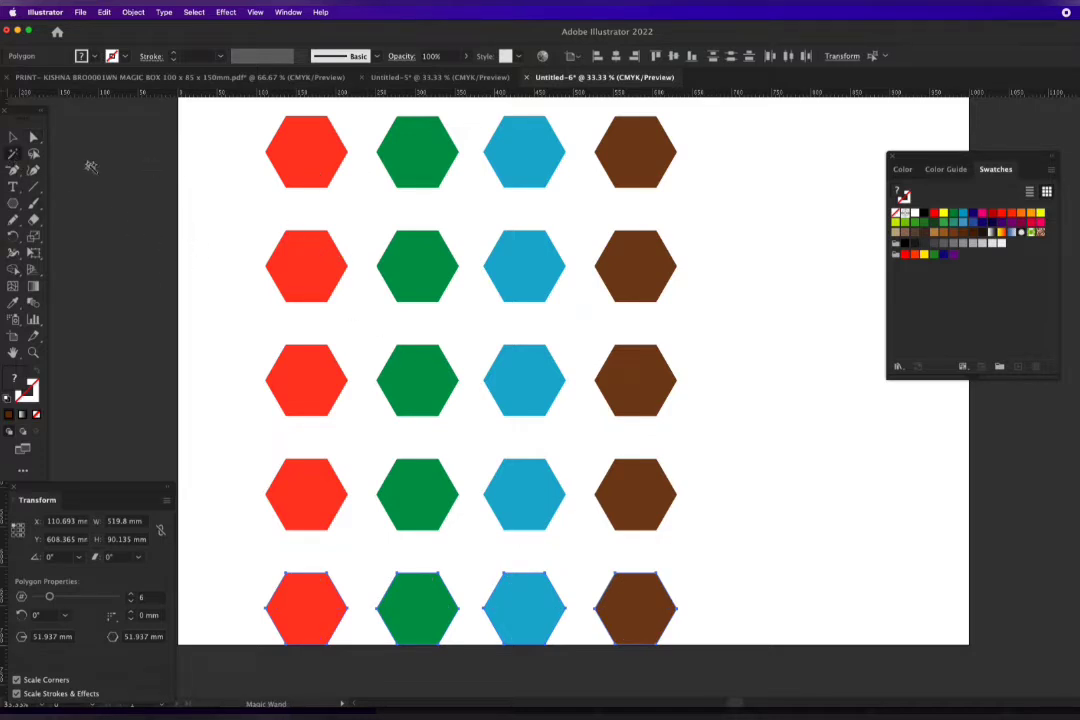
click(36, 133)
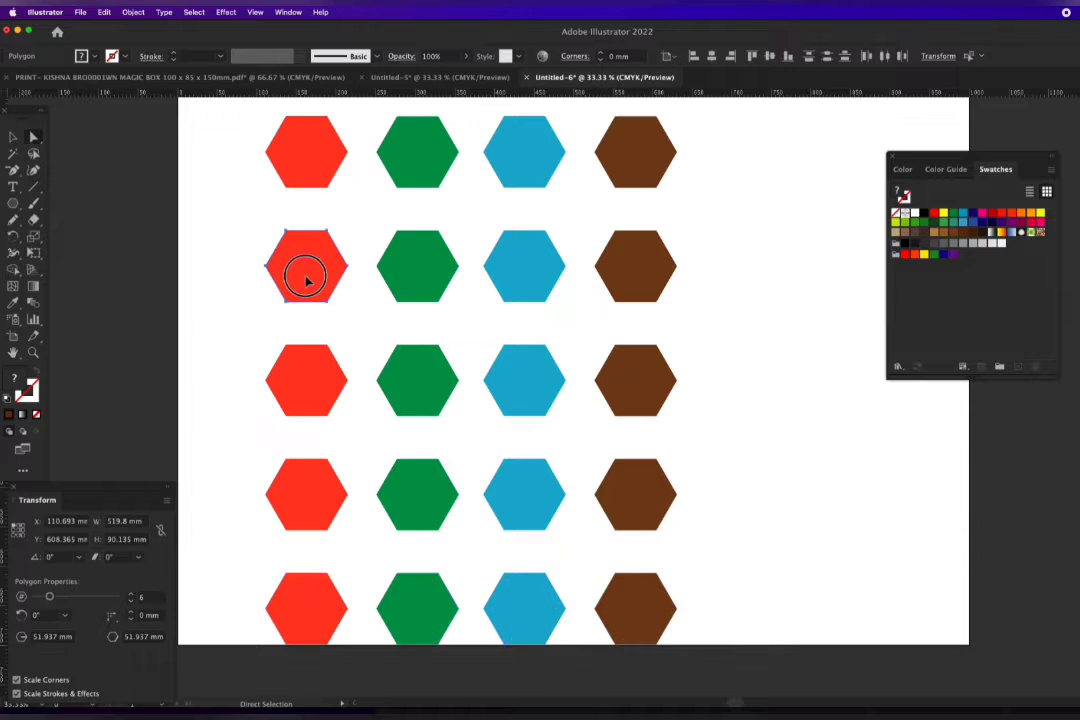
drag(306, 272, 780, 291)
drag(648, 393, 310, 284)
drag(524, 292, 627, 396)
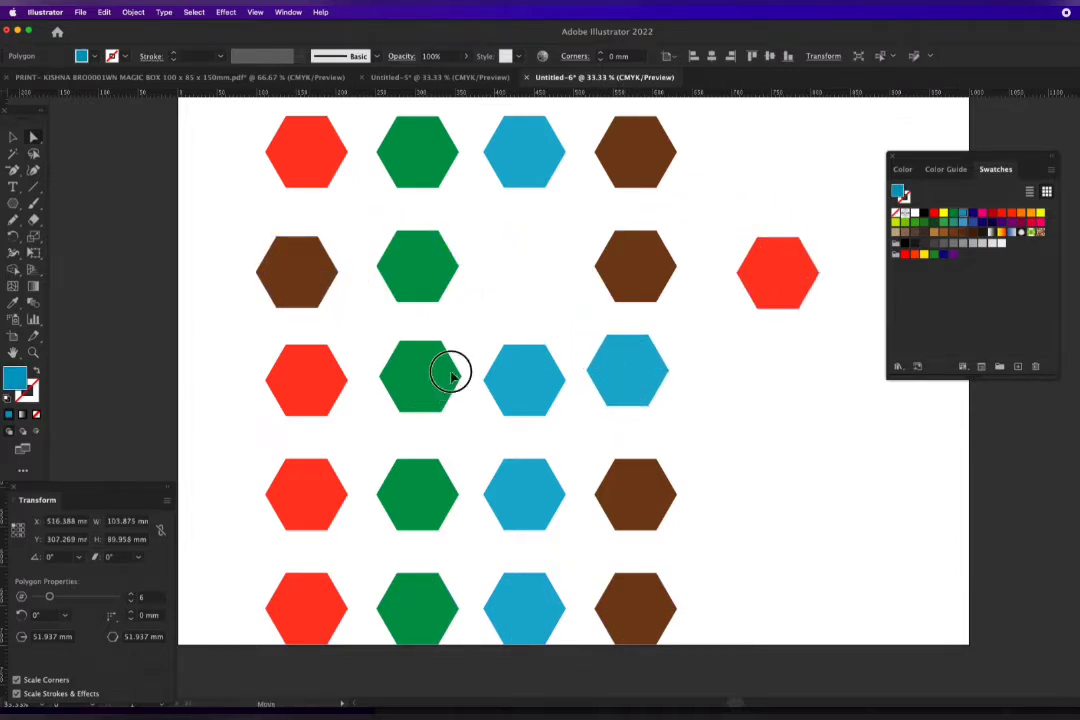
drag(451, 374, 553, 238)
drag(498, 468, 386, 349)
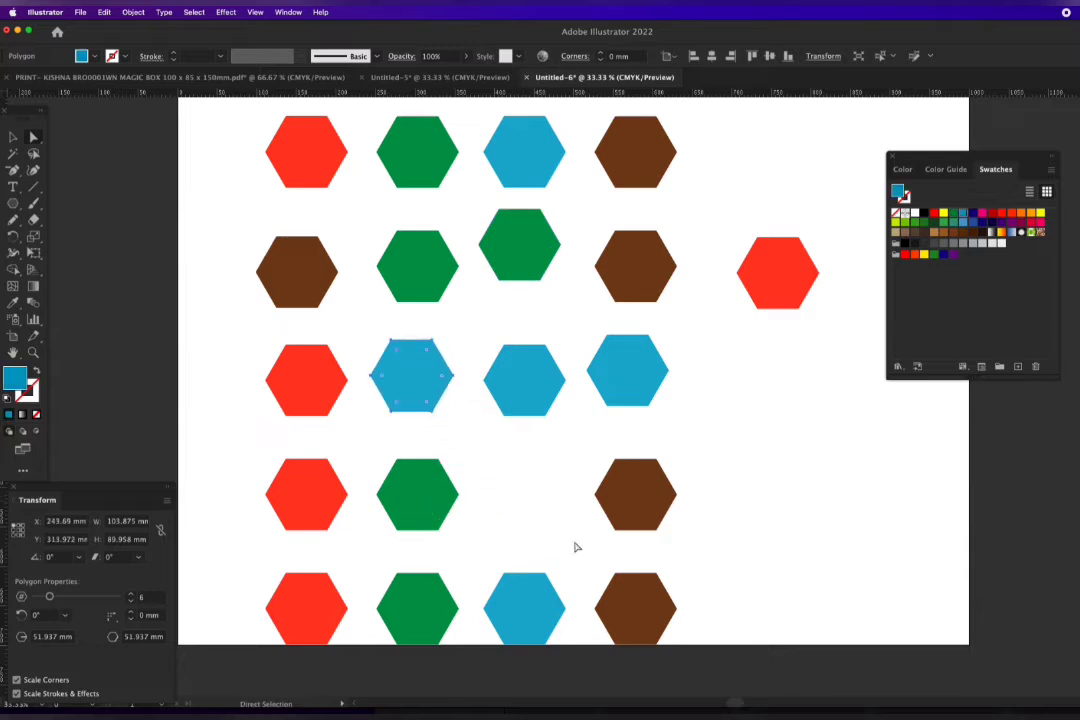
drag(347, 618, 558, 478)
drag(621, 386, 310, 617)
drag(420, 390, 772, 627)
drag(639, 605, 403, 395)
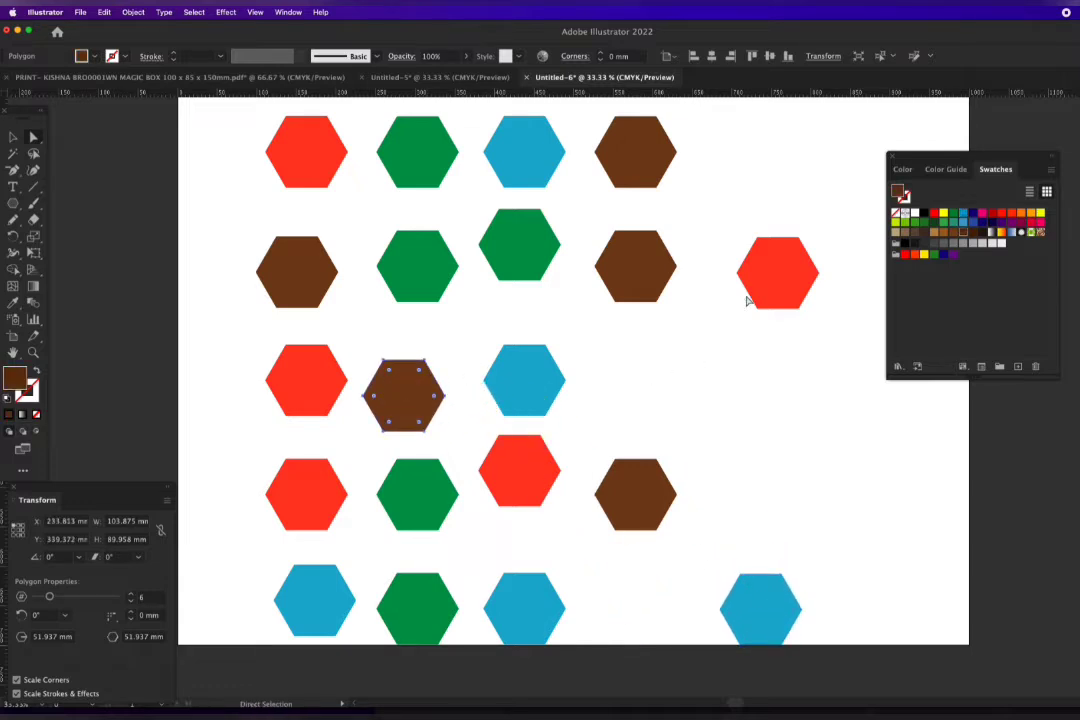
drag(767, 276, 615, 586)
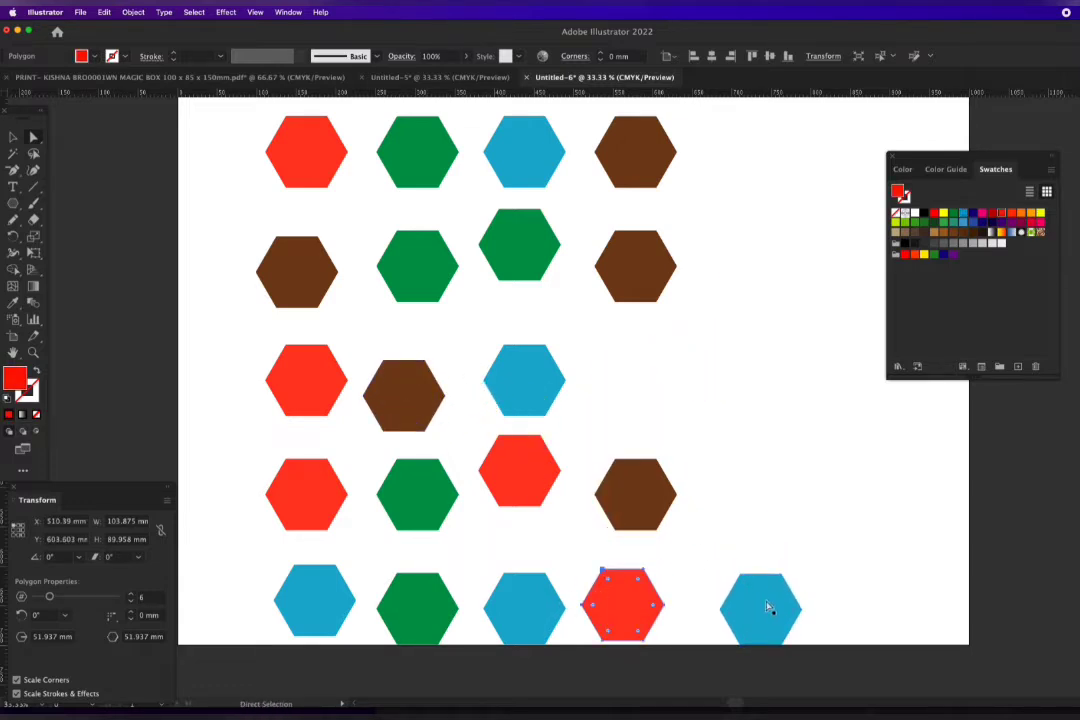
drag(767, 610, 639, 372)
drag(522, 255, 716, 593)
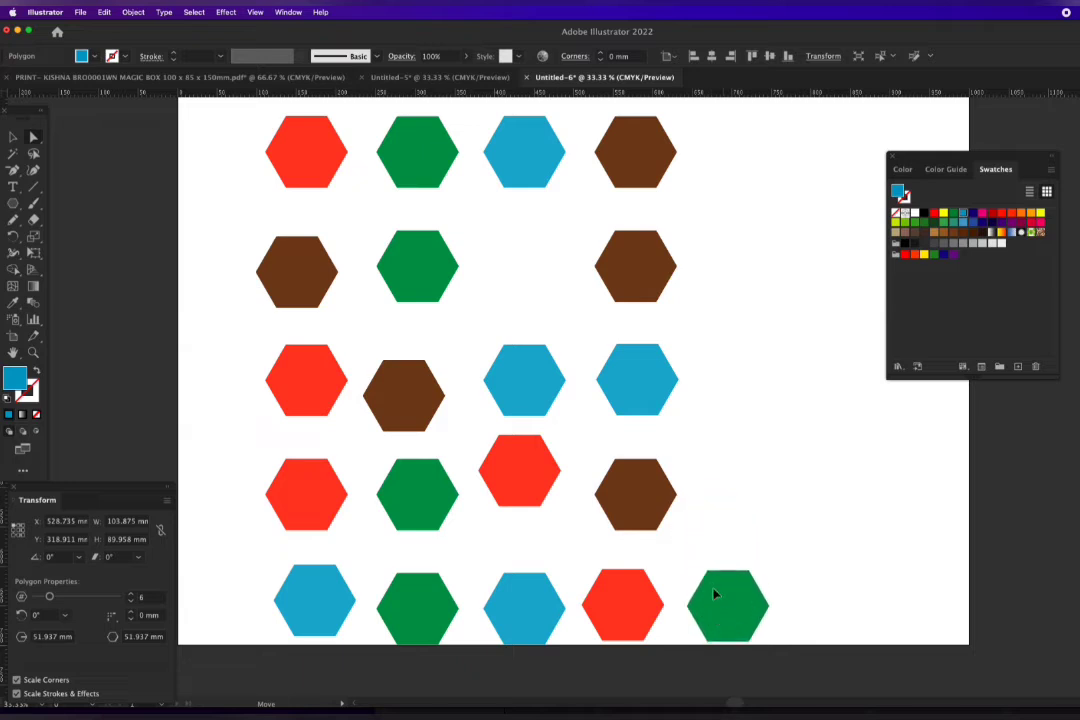
mouse_move(639, 494)
mouse_down()
mouse_move(571, 345)
mouse_move(631, 501)
mouse_up()
drag(629, 259, 529, 261)
drag(728, 605, 646, 275)
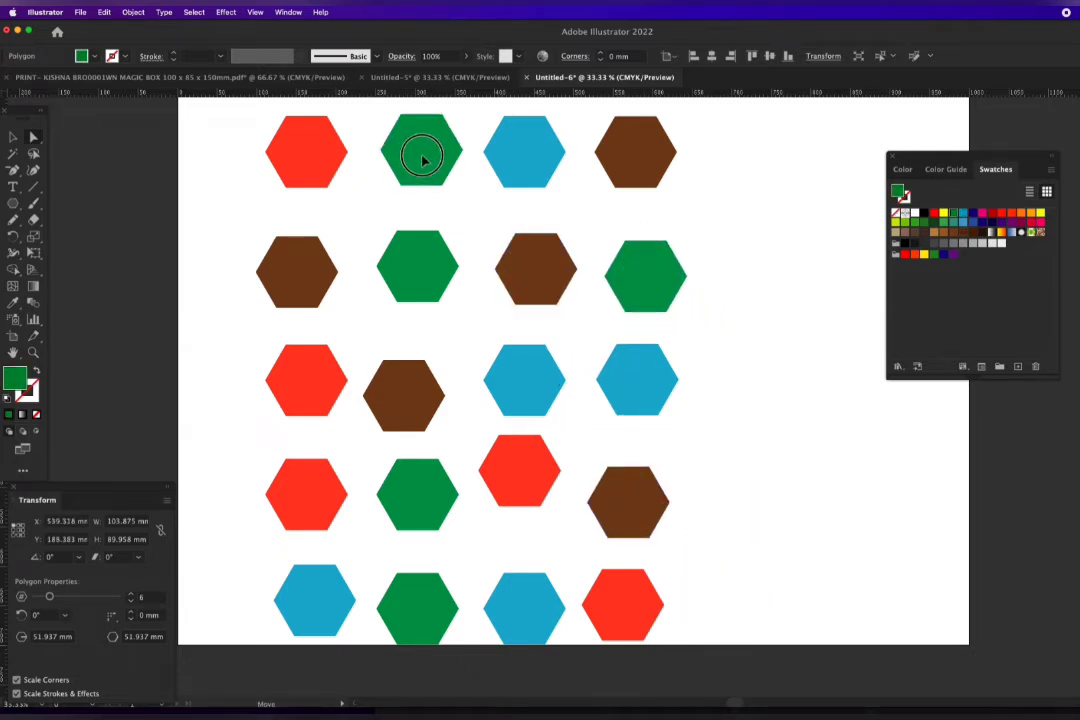
Move two green, one light blue and one red hexagon out of the grid into the empty area on its right side
drag(424, 161, 751, 599)
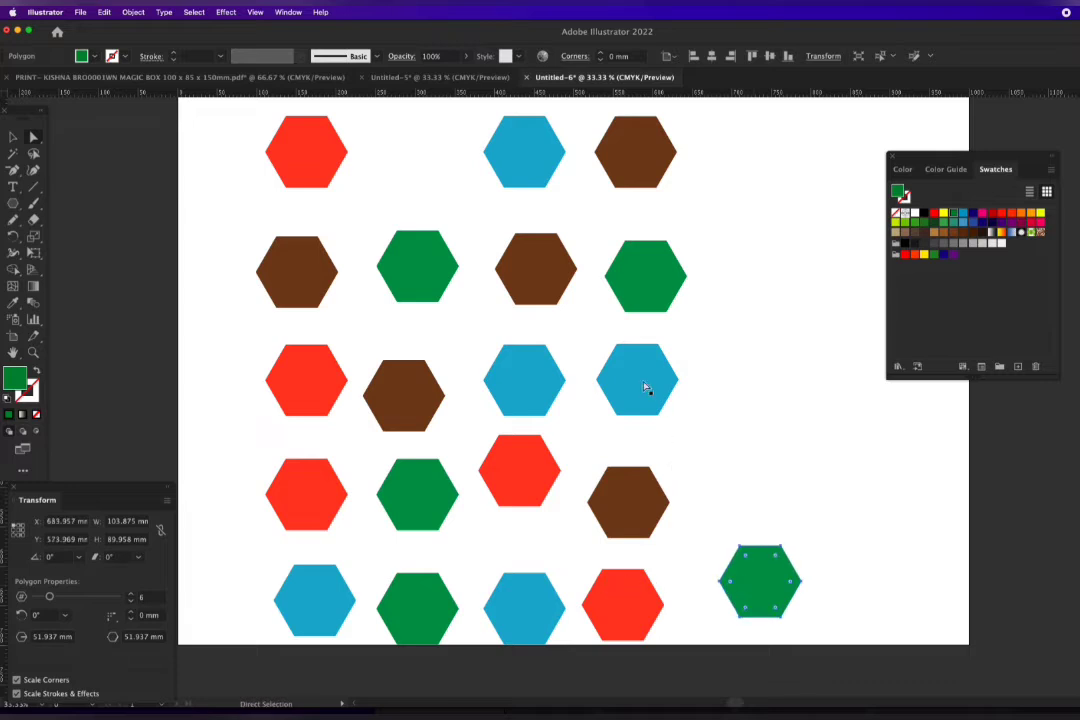
drag(645, 388, 703, 471)
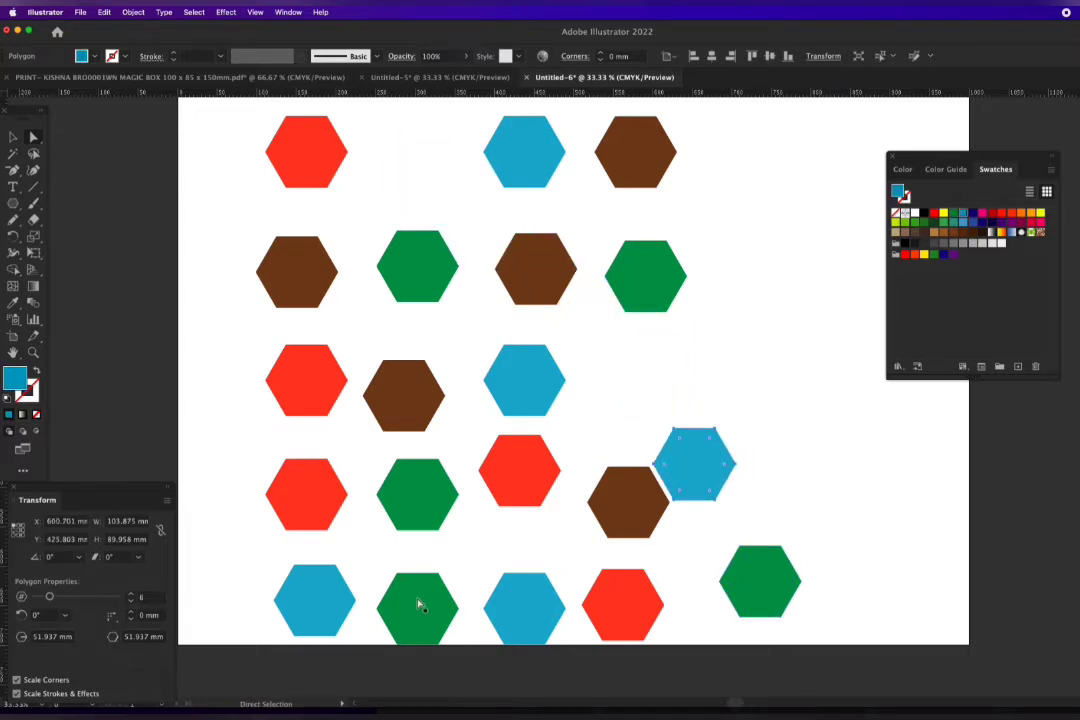
drag(419, 605, 788, 282)
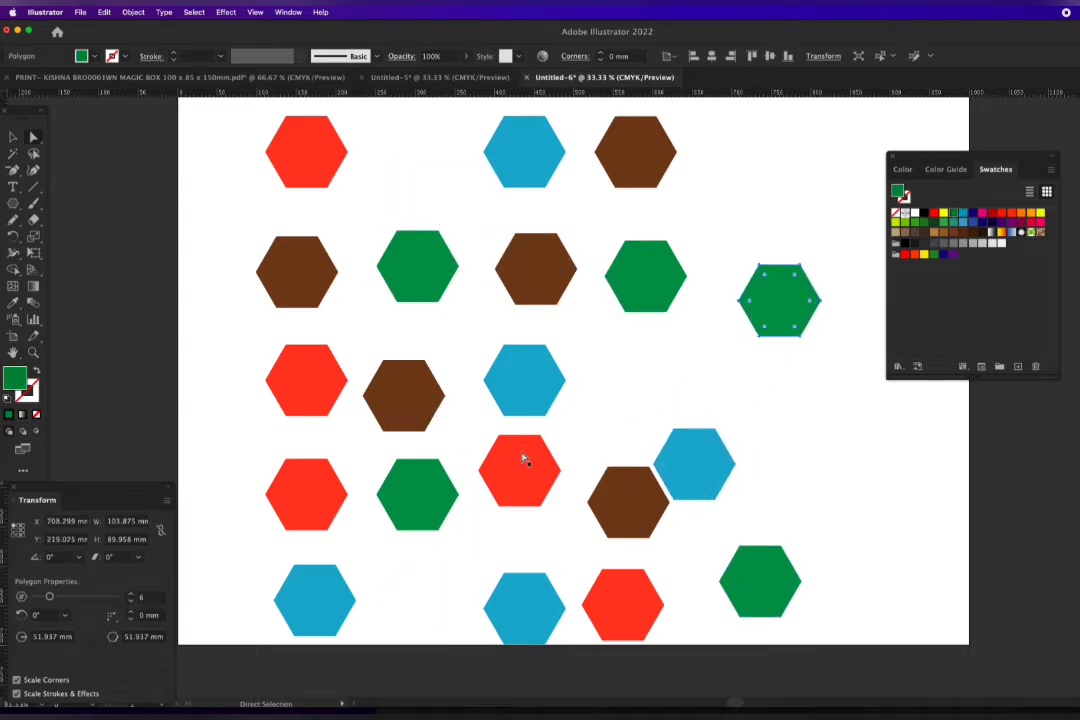
drag(522, 458, 786, 170)
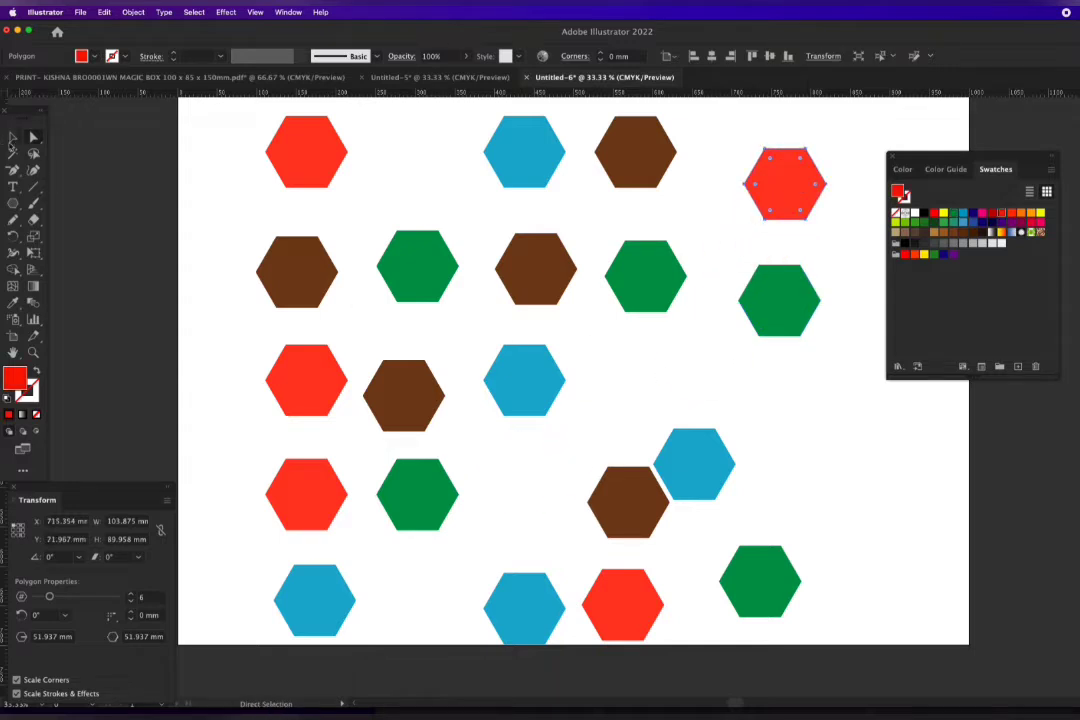
Select all the red hexagons at once with the Magic Wand tool by sampling a red one
double_click(12, 152)
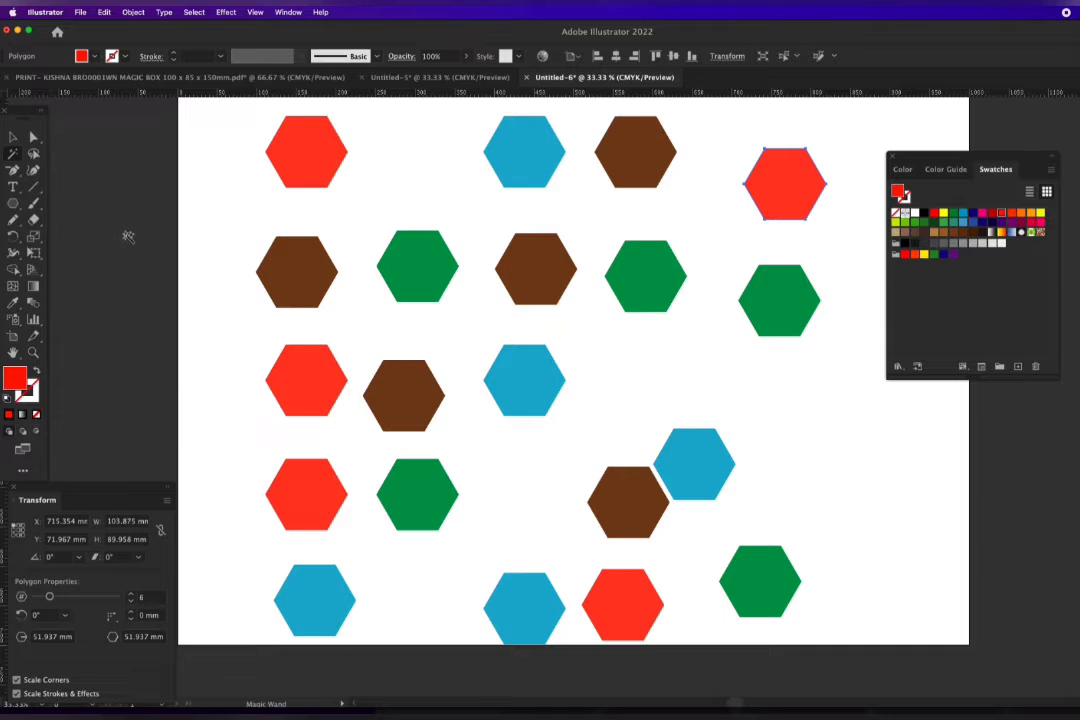
click(320, 163)
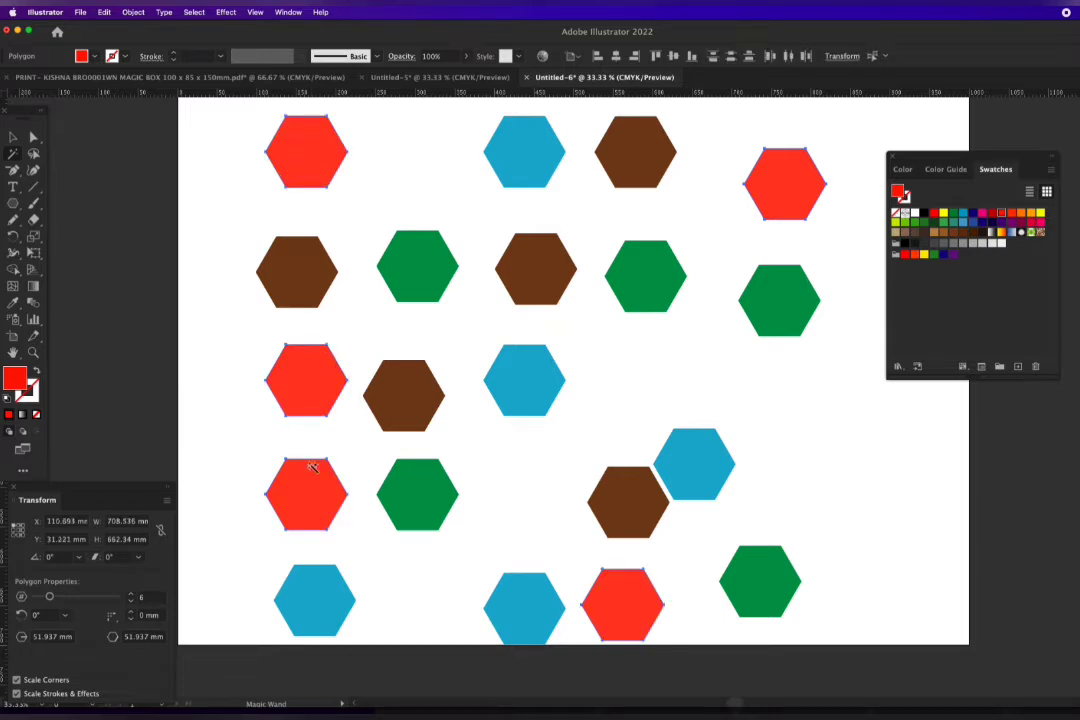
click(622, 615)
click(301, 490)
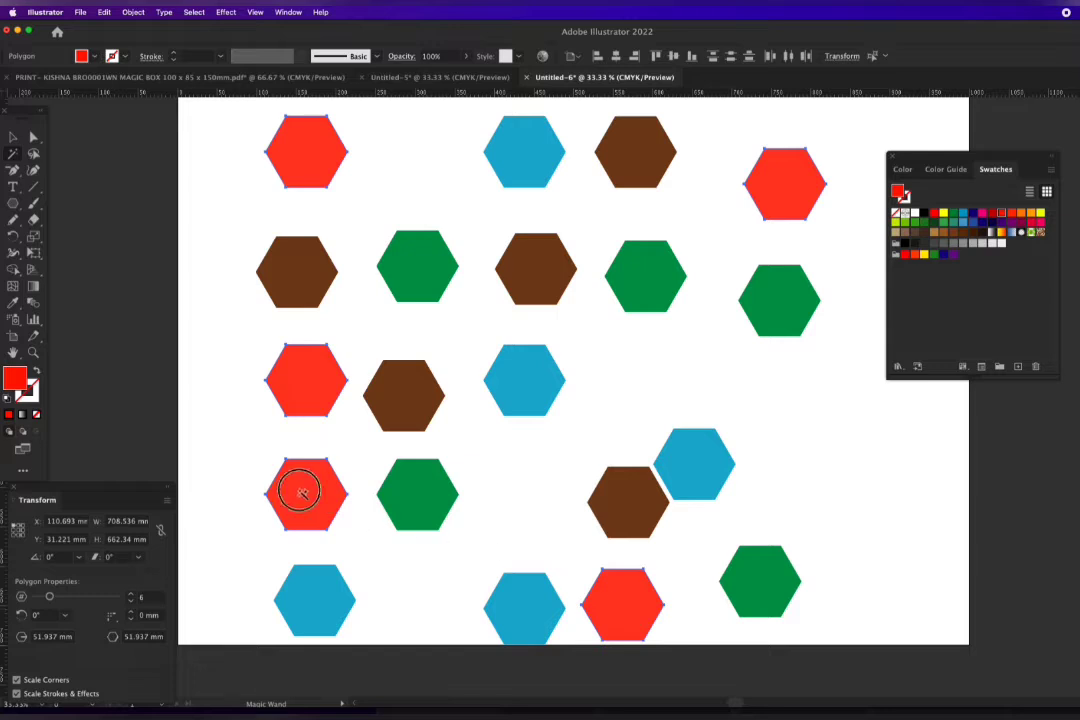
click(300, 378)
click(790, 192)
Select all the light blue hexagons by their fill colour with the Magic Wand, then all the brown ones
click(533, 161)
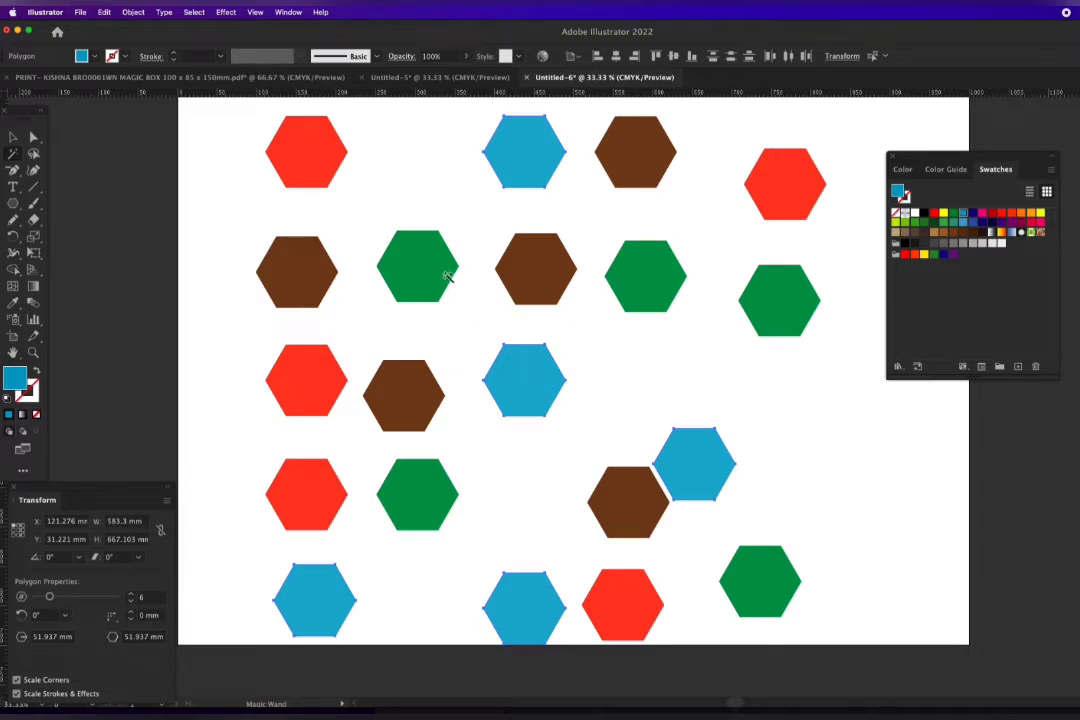
click(388, 418)
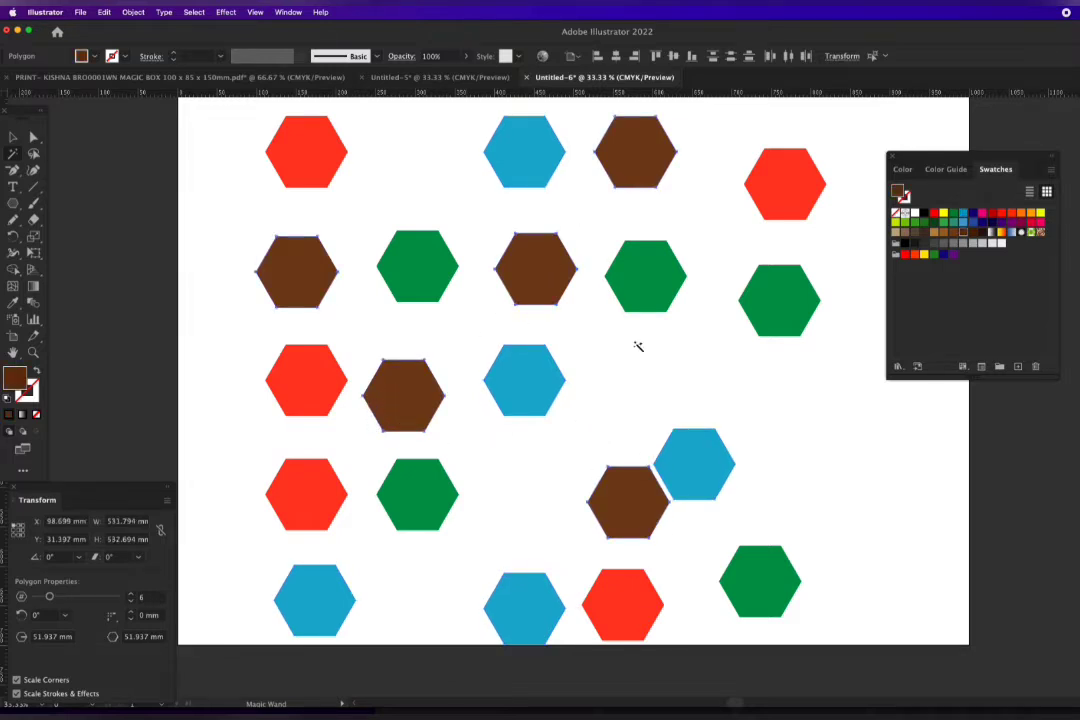
Select all the light blue hexagons by their fill colour with the Magic Wand
click(703, 467)
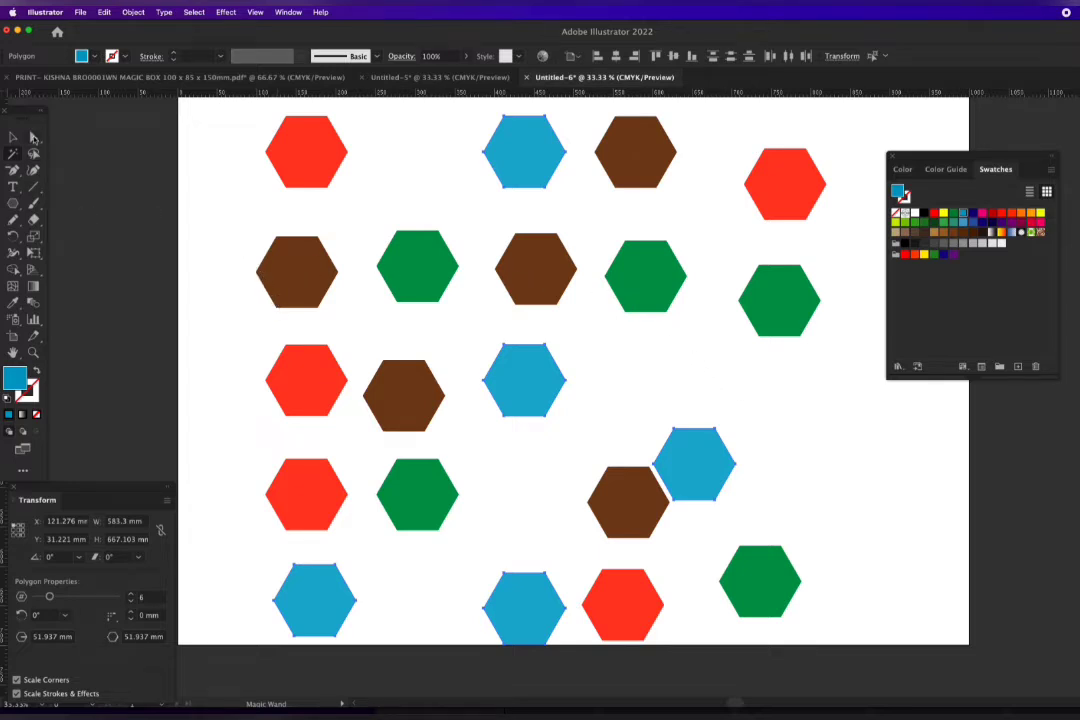
click(34, 138)
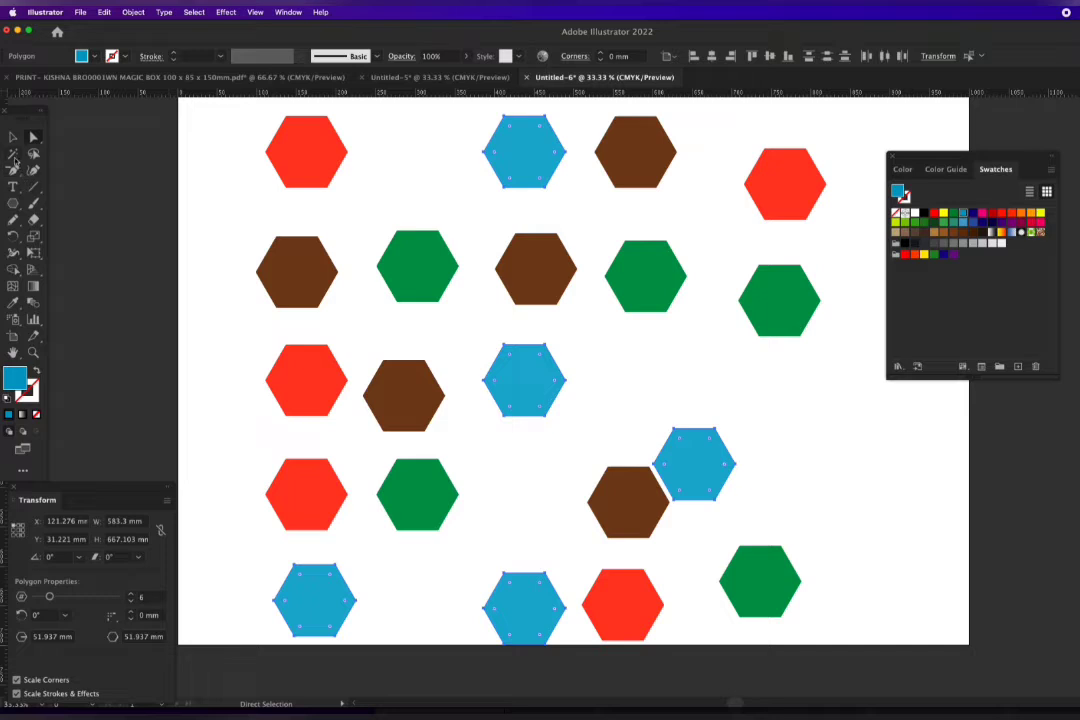
Open the Magic Wand options near the artboard's edge and select all the red hexagons by fill colour
double_click(13, 155)
drag(110, 242, 126, 205)
click(304, 164)
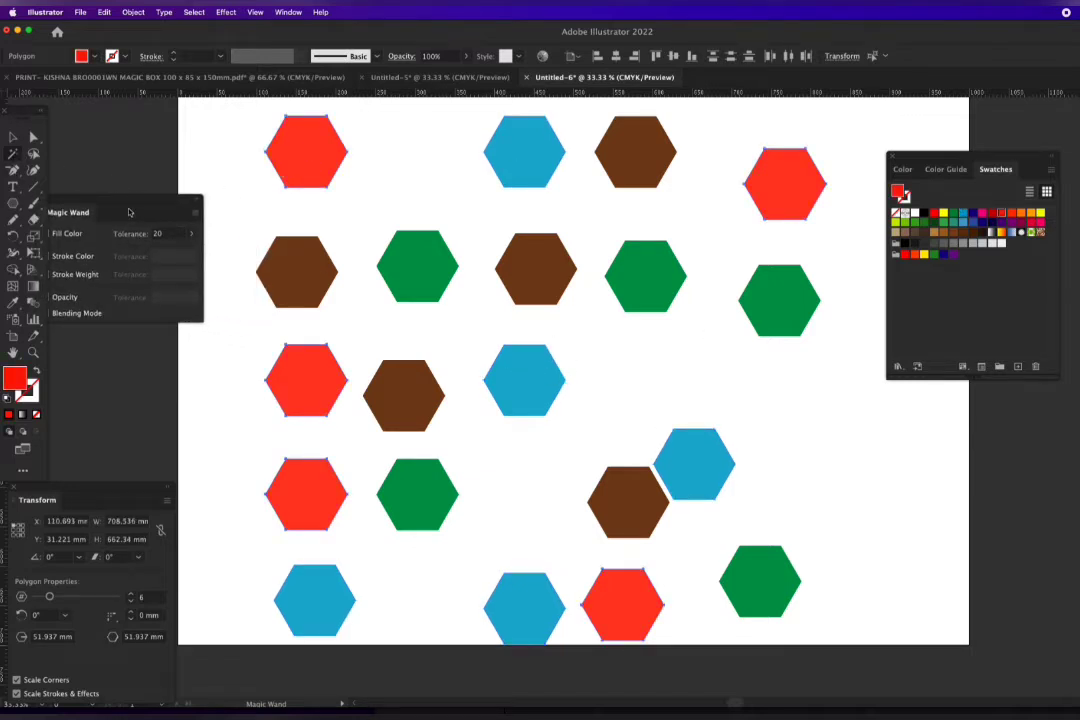
drag(130, 210, 175, 214)
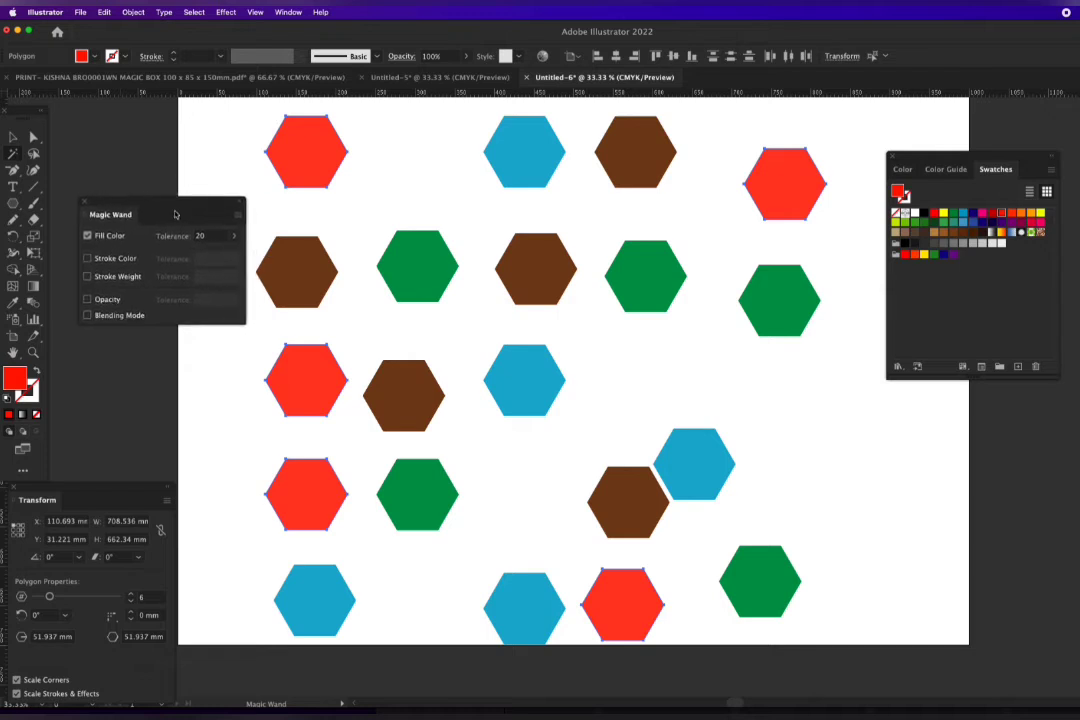
Set the Magic Wand to match Stroke Color instead of Fill Color, and switch to the Untitled-5 document of stars
click(88, 262)
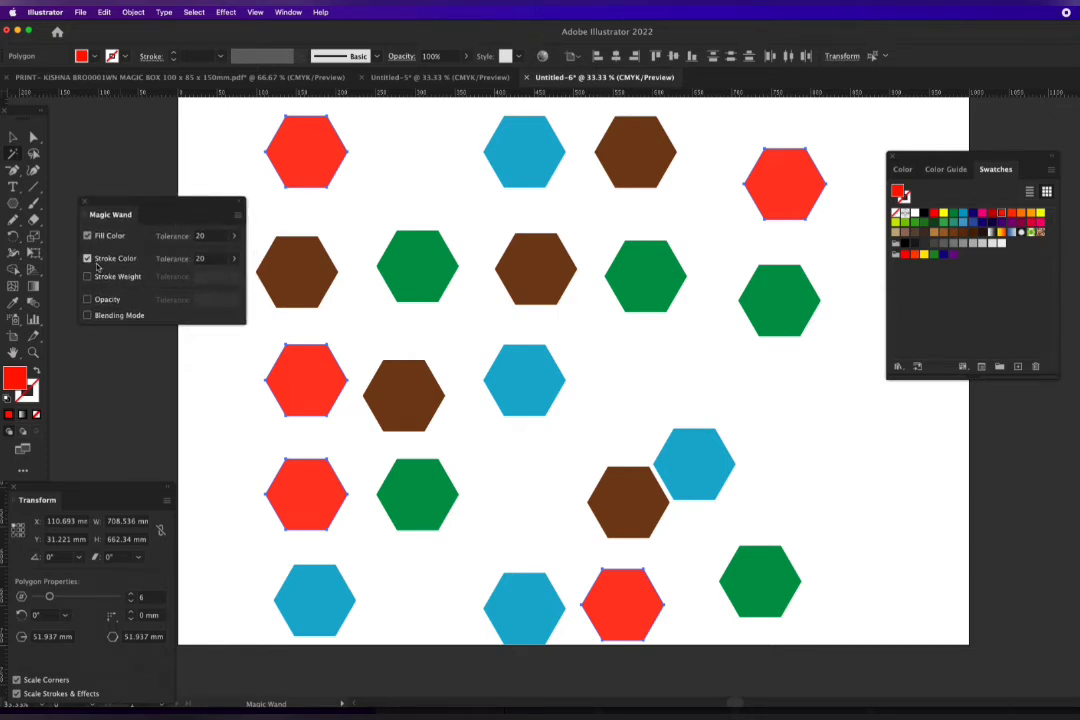
click(102, 238)
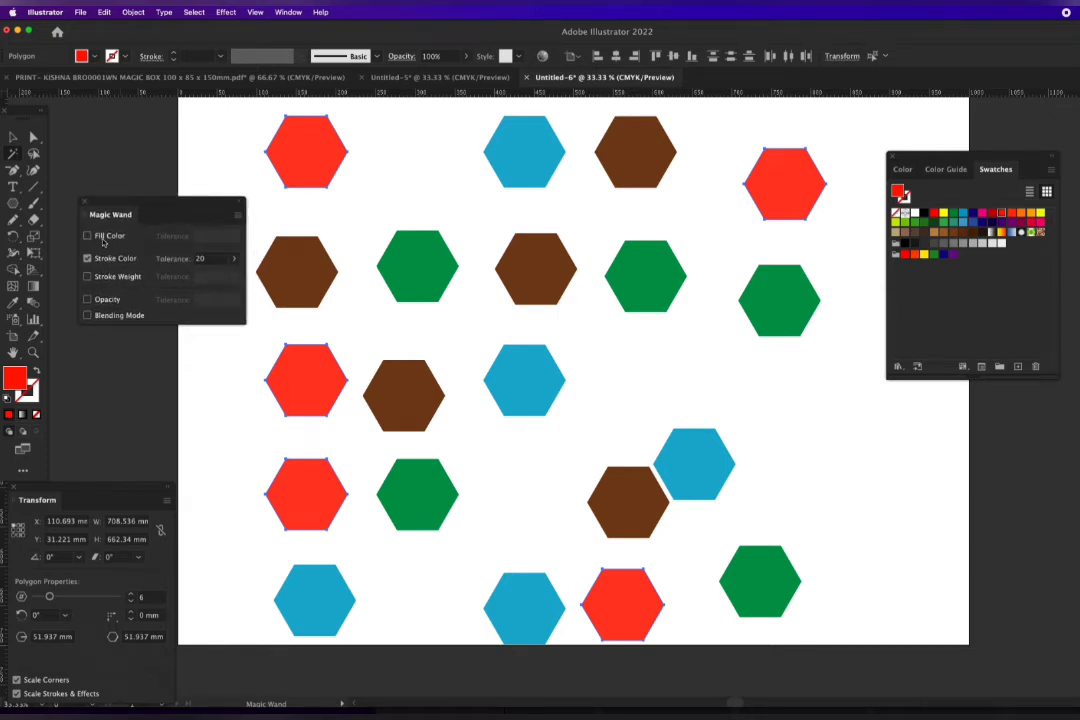
click(412, 77)
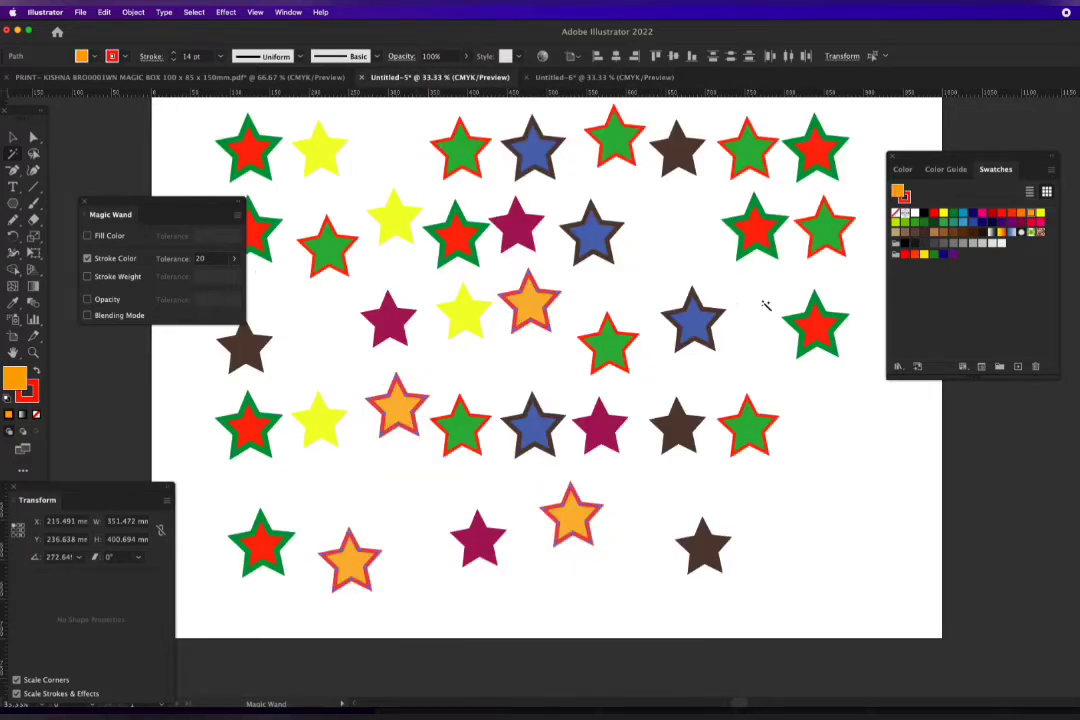
Select all the green-outlined stars by stroke colour, sampling several of them with the Magic Wand
click(277, 146)
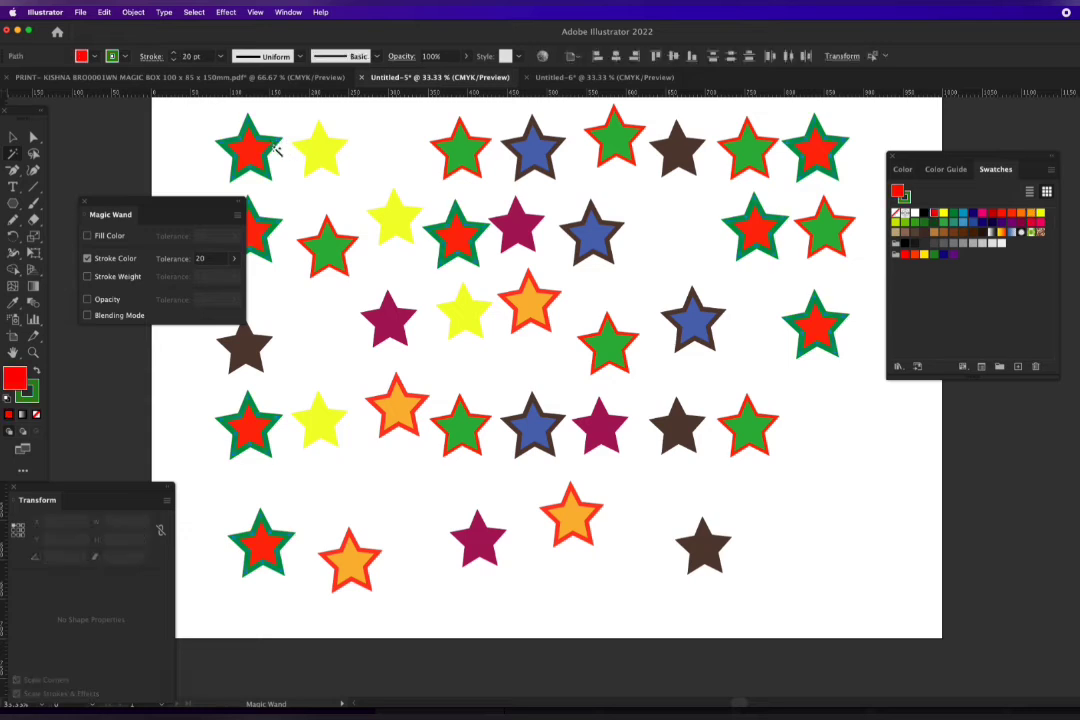
click(458, 243)
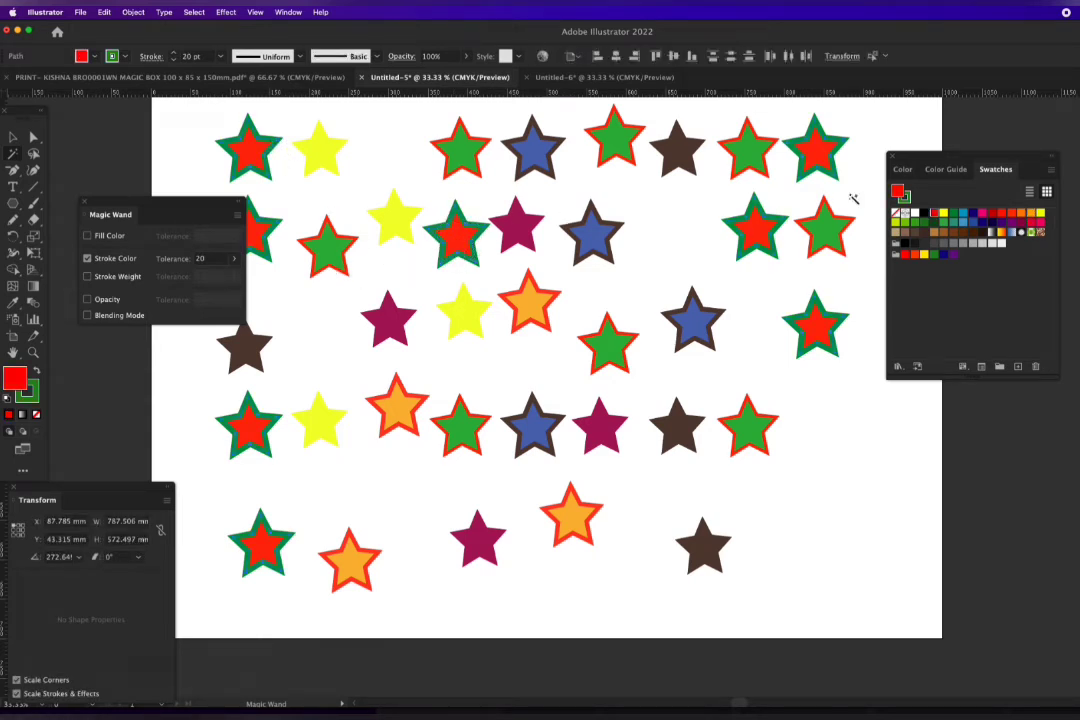
click(807, 150)
click(755, 244)
Select the stars by stroke with the Magic Wand: the red-outlined ones, the ones without an outline, and the dark brown-outlined ones
click(355, 568)
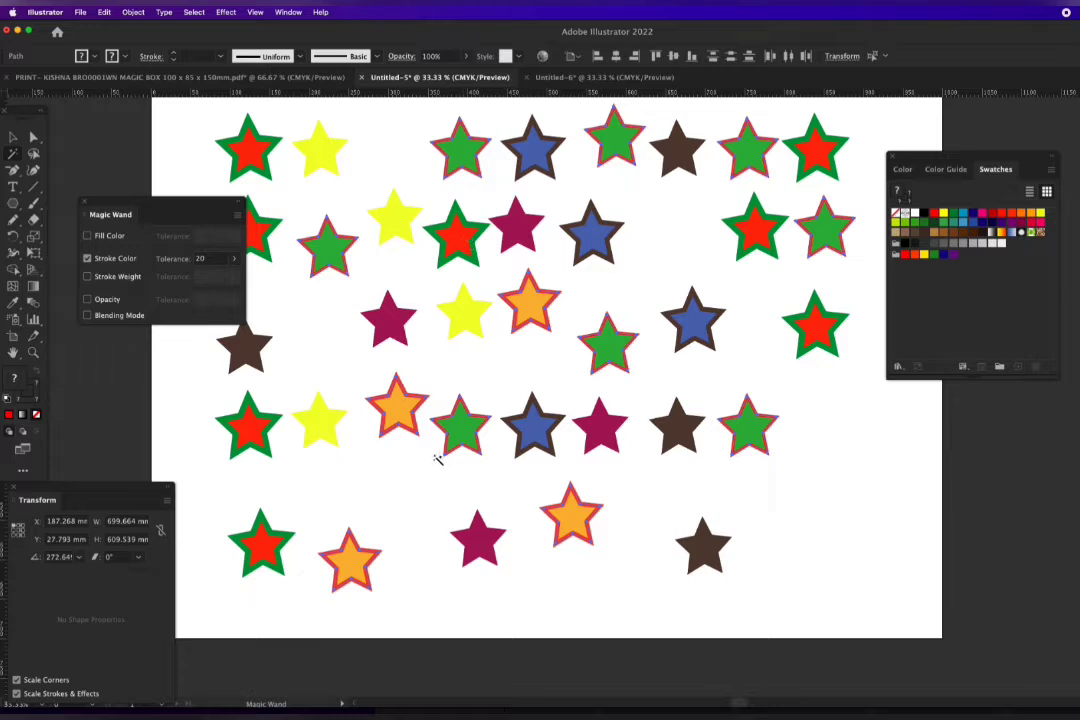
click(389, 320)
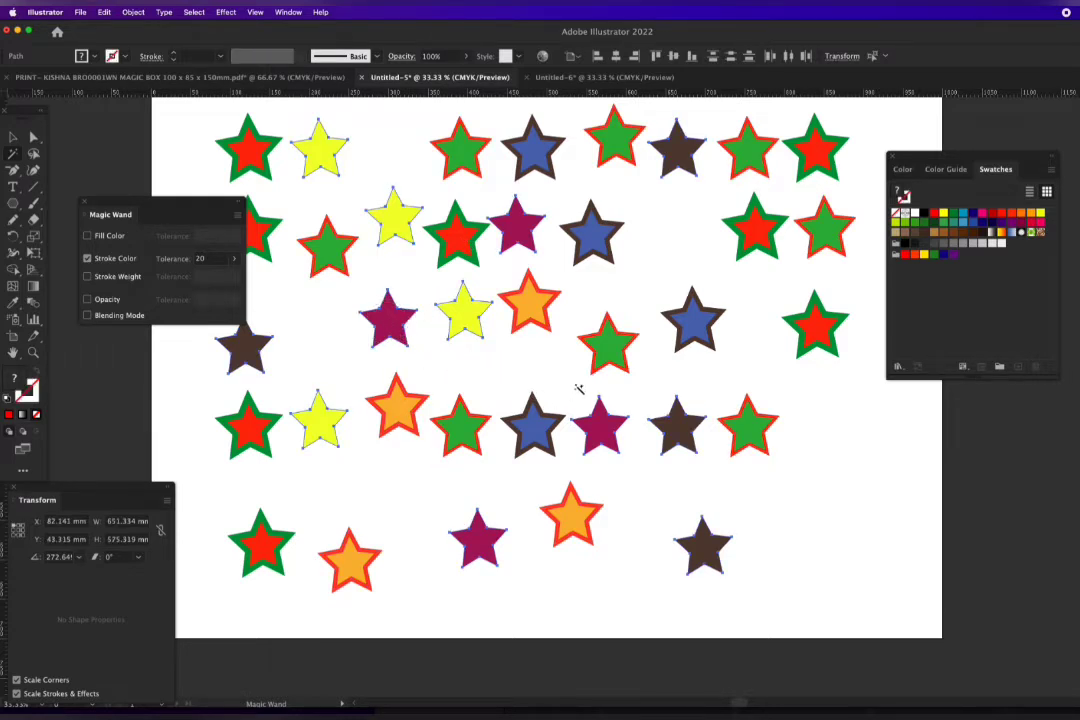
click(598, 248)
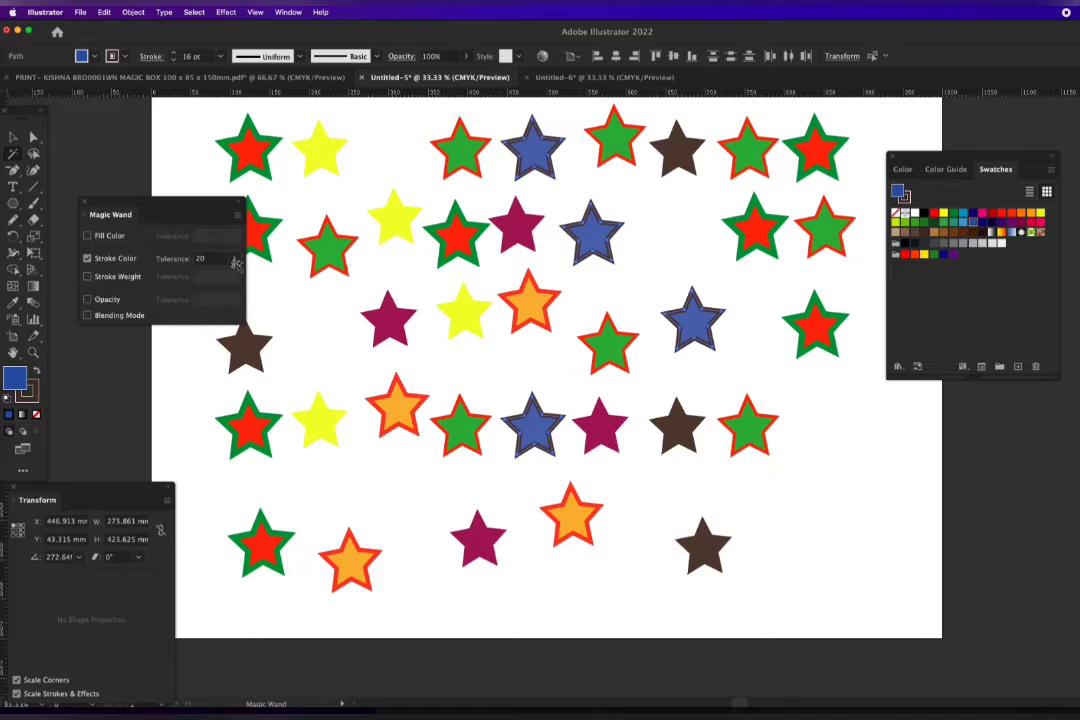
Set the Magic Wand to match only Opacity with a 10% tolerance, leaving Stroke Color and Stroke Weight off
click(87, 276)
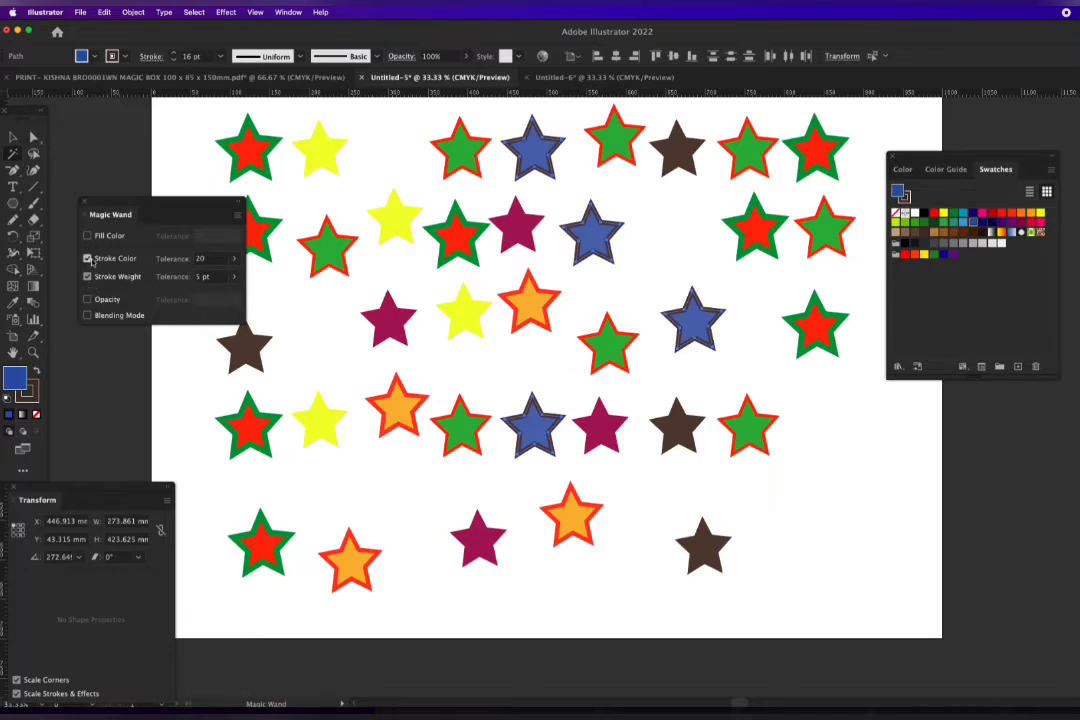
click(87, 258)
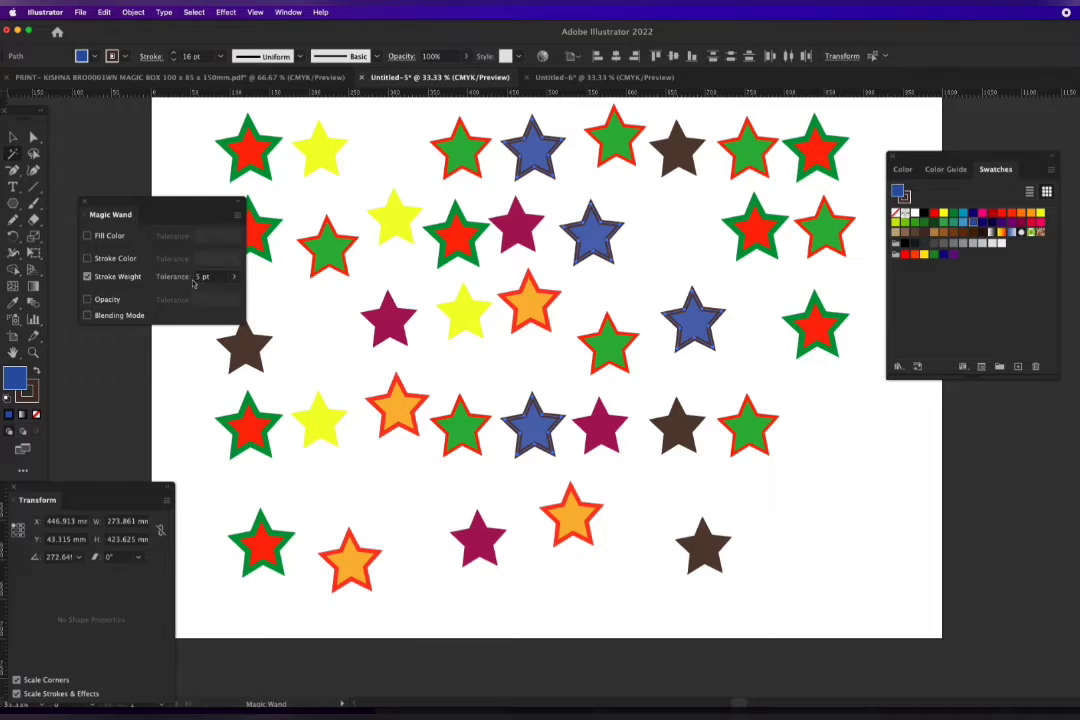
click(87, 277)
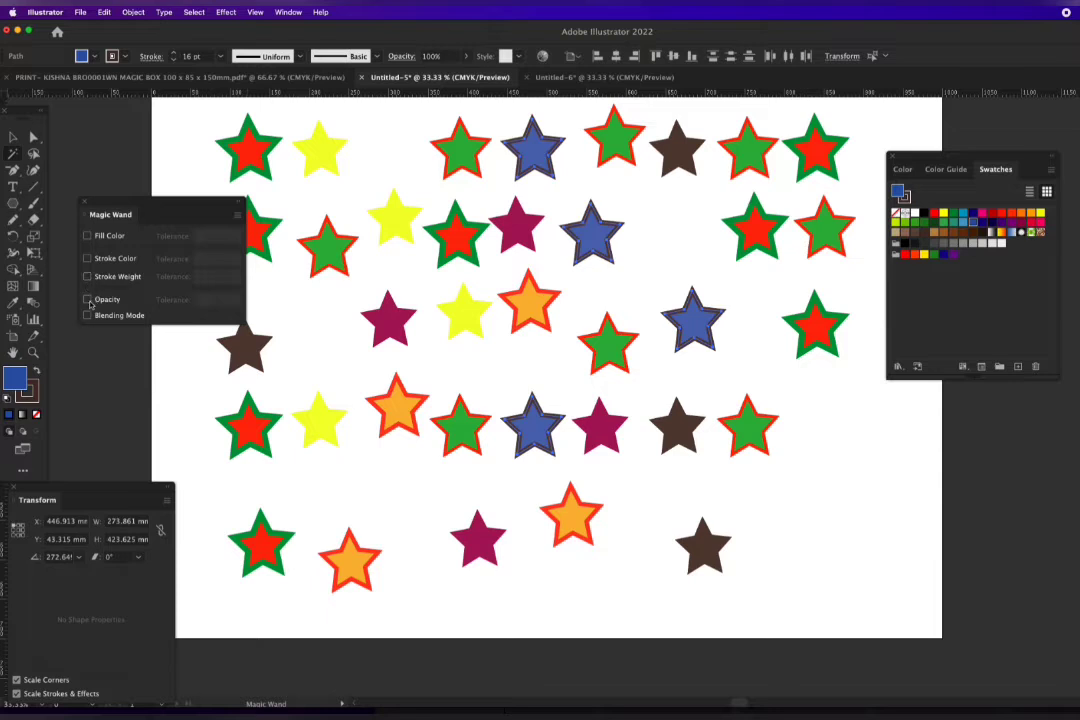
click(88, 300)
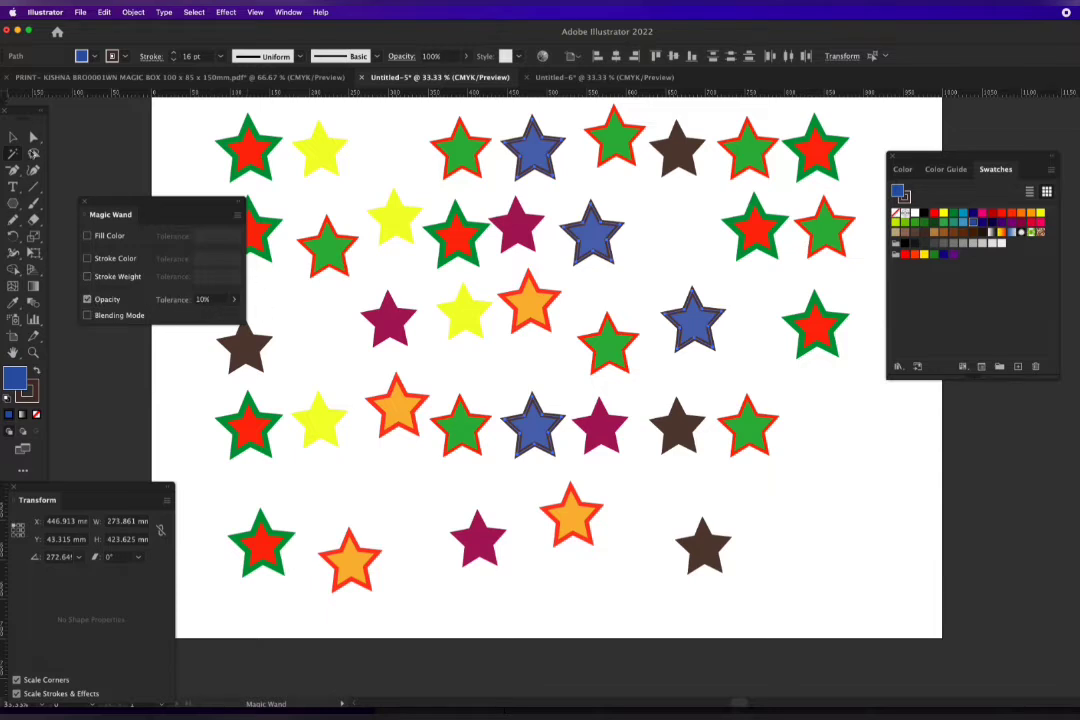
Select all the stars by their matching opacity, sampling a green star with the Magic Wand
click(33, 135)
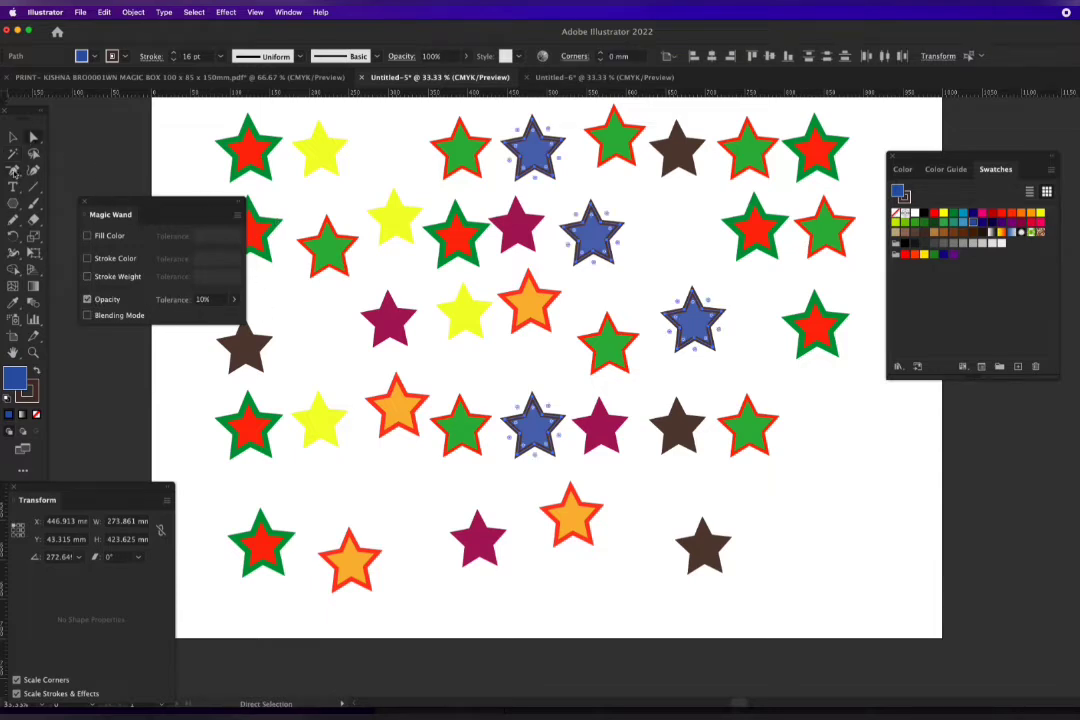
click(13, 153)
click(343, 257)
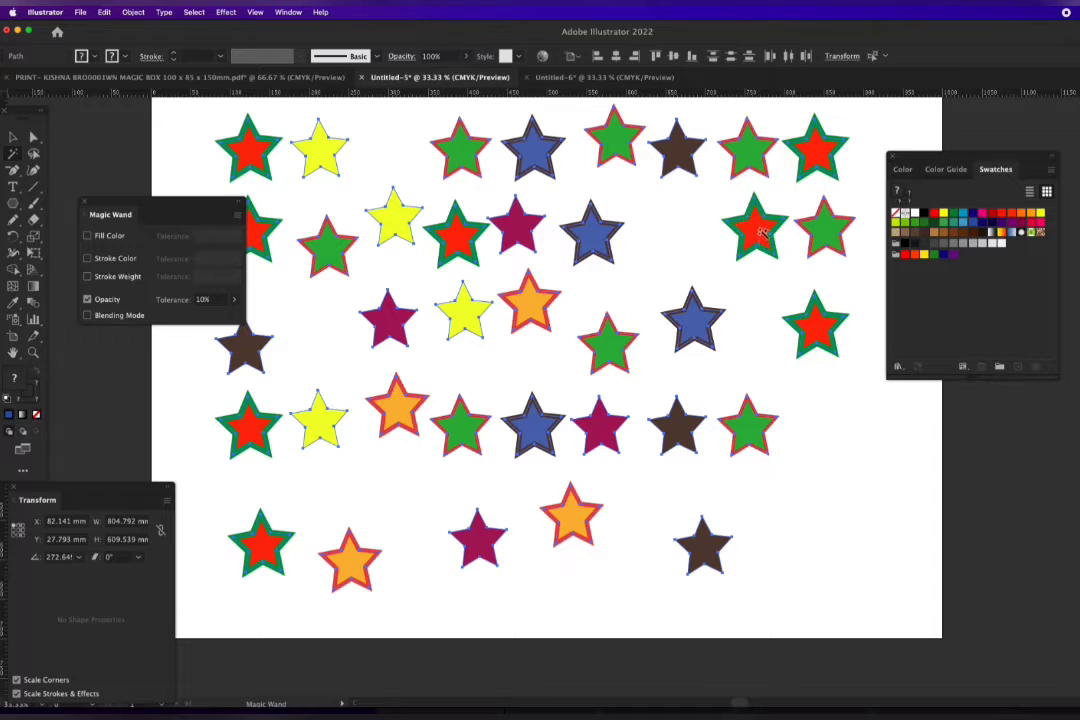
Try lowering the opacity of all the selected stars to 46%, and undo the change
key(a)
click(466, 57)
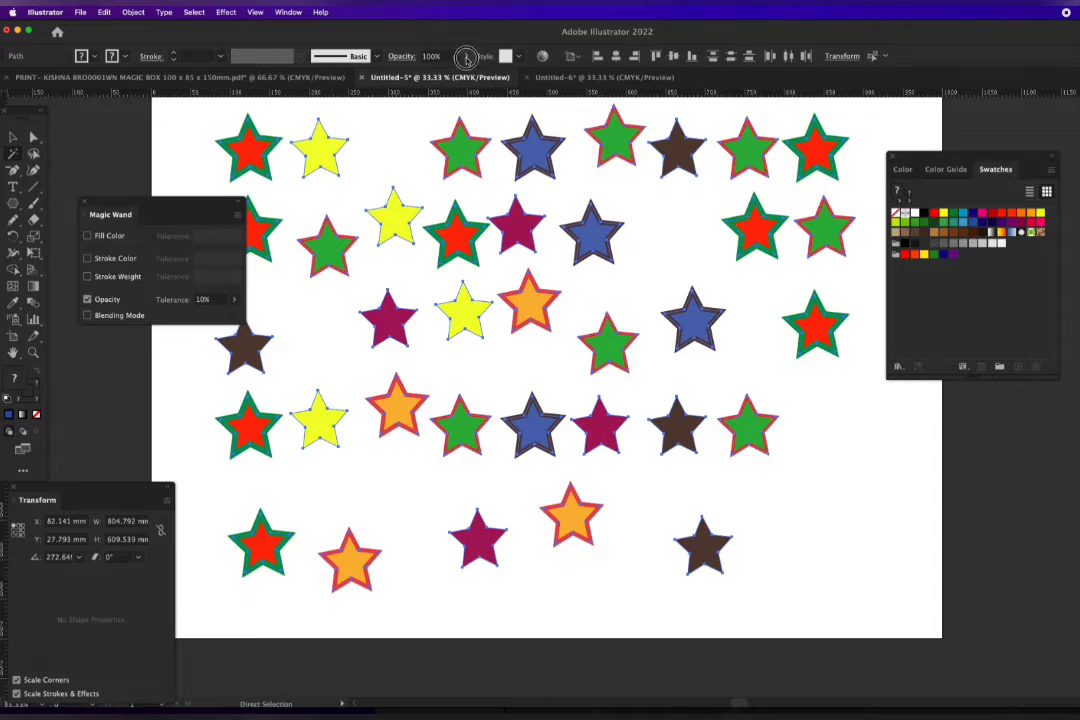
drag(463, 75, 435, 77)
key(y)
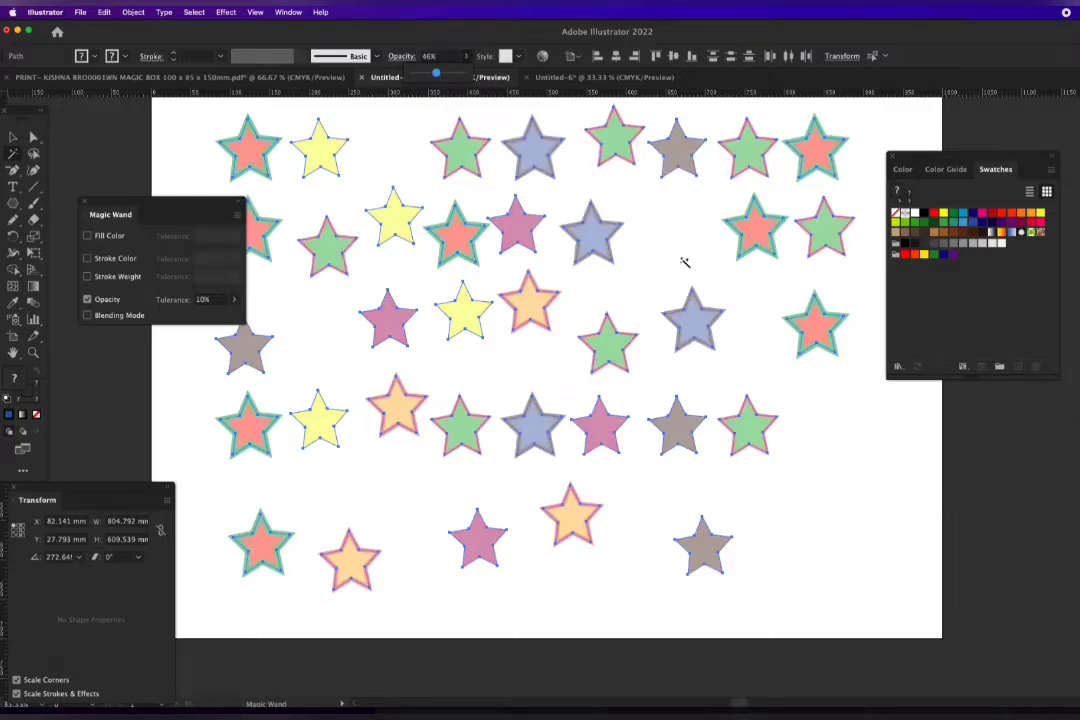
key(a)
key(super+z)
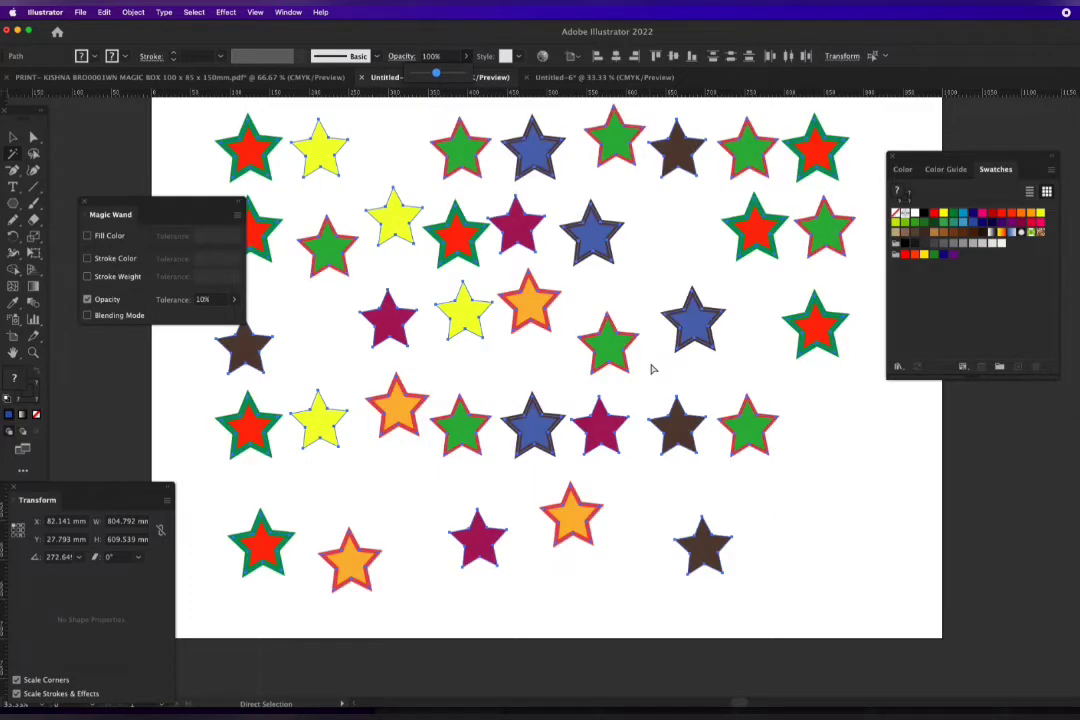
Deselect all the stars
key(y)
click(33, 140)
click(13, 154)
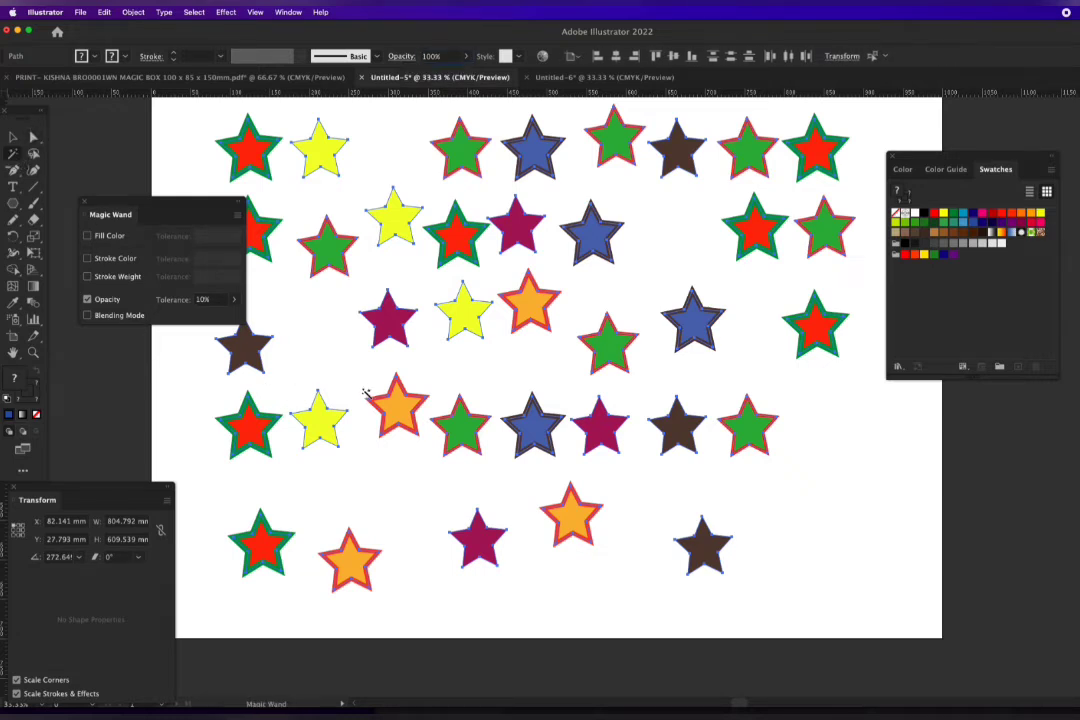
click(417, 579)
key(a)
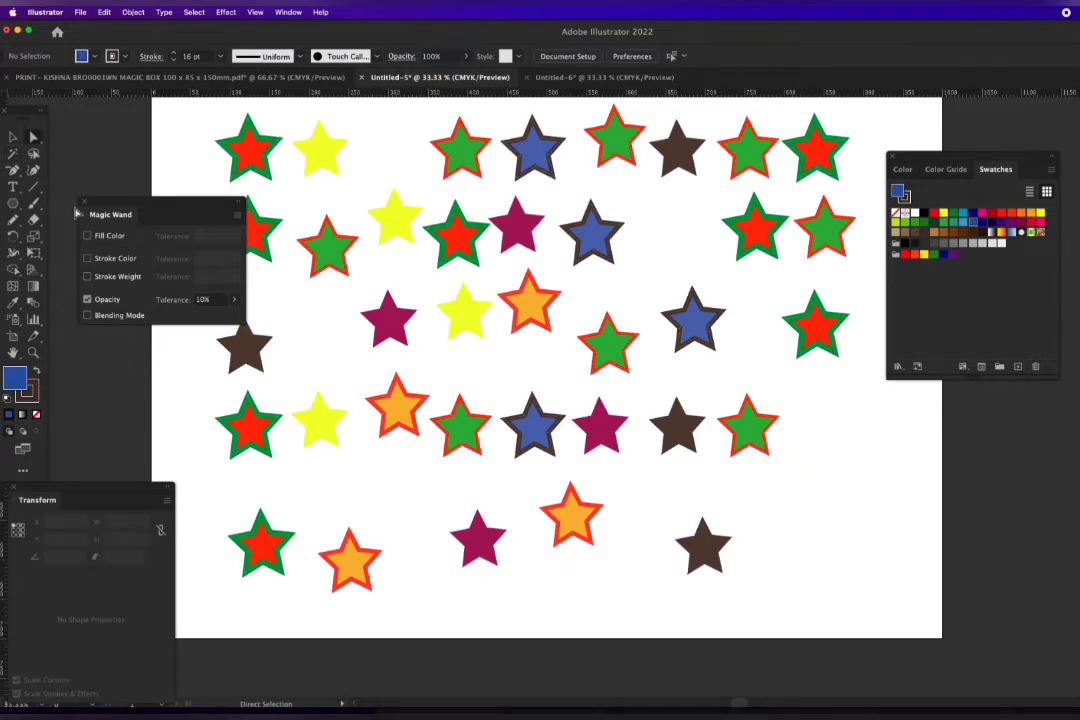
Add Fill Color matching with tolerance 20 to the Magic Wand and select all the orange stars
click(13, 154)
click(87, 235)
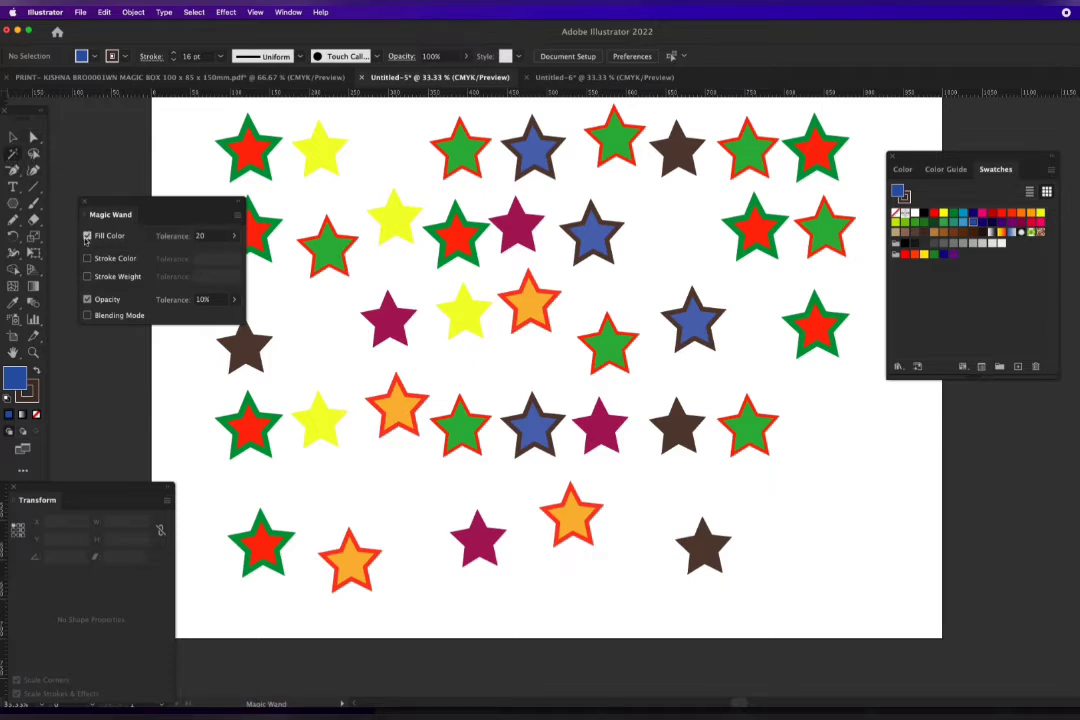
click(350, 572)
Lower the opacity of the selected orange stars to 17%
key(a)
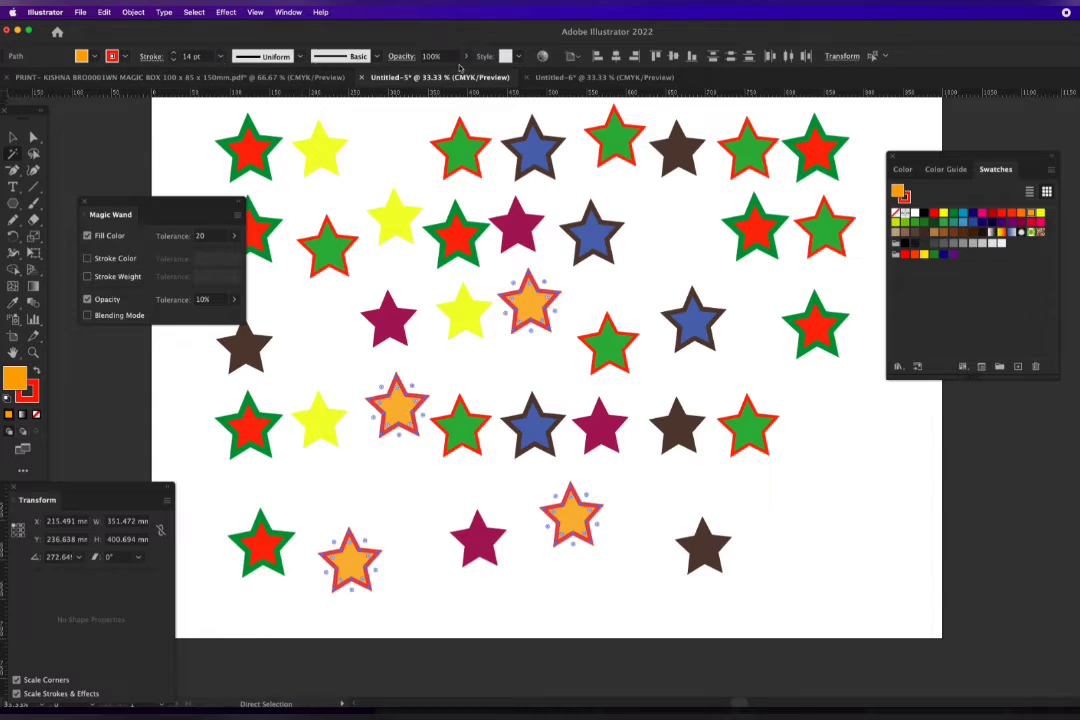
click(465, 56)
drag(458, 77, 423, 79)
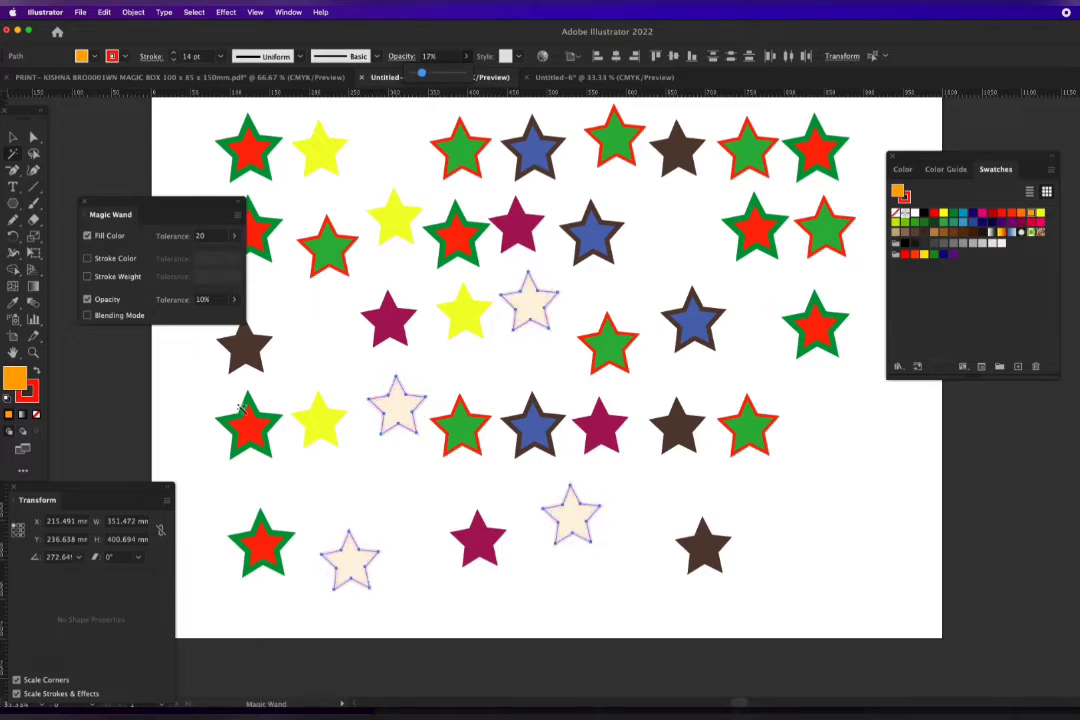
Select all the red-filled stars with the Magic Wand and turn off its Opacity matching
click(252, 432)
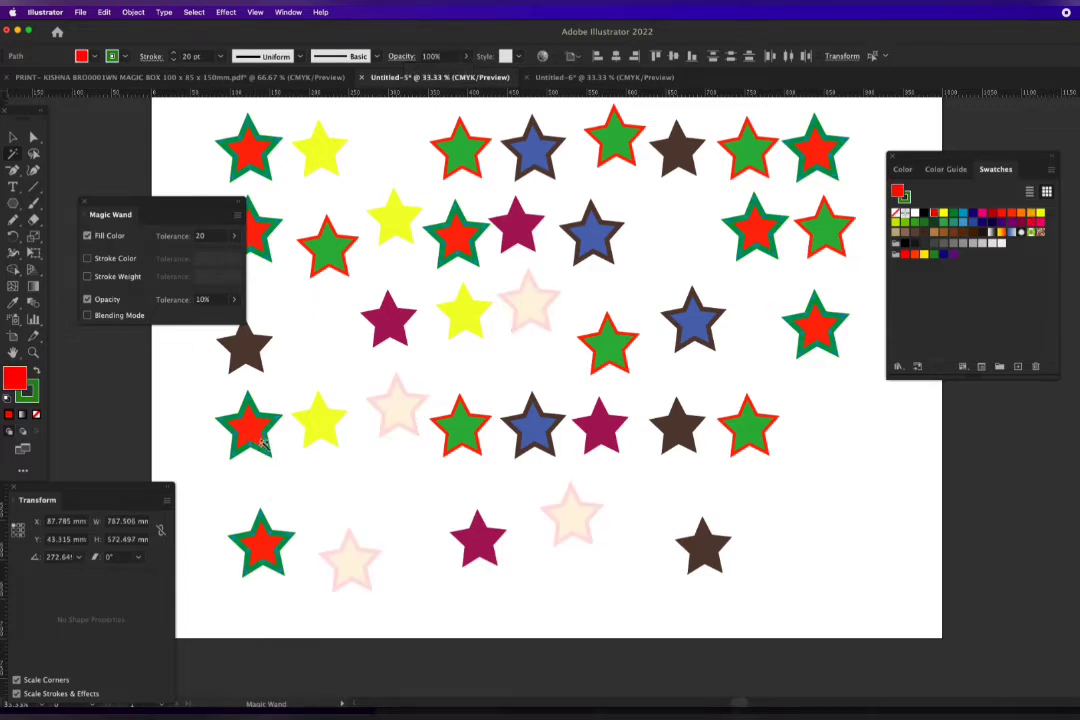
click(87, 299)
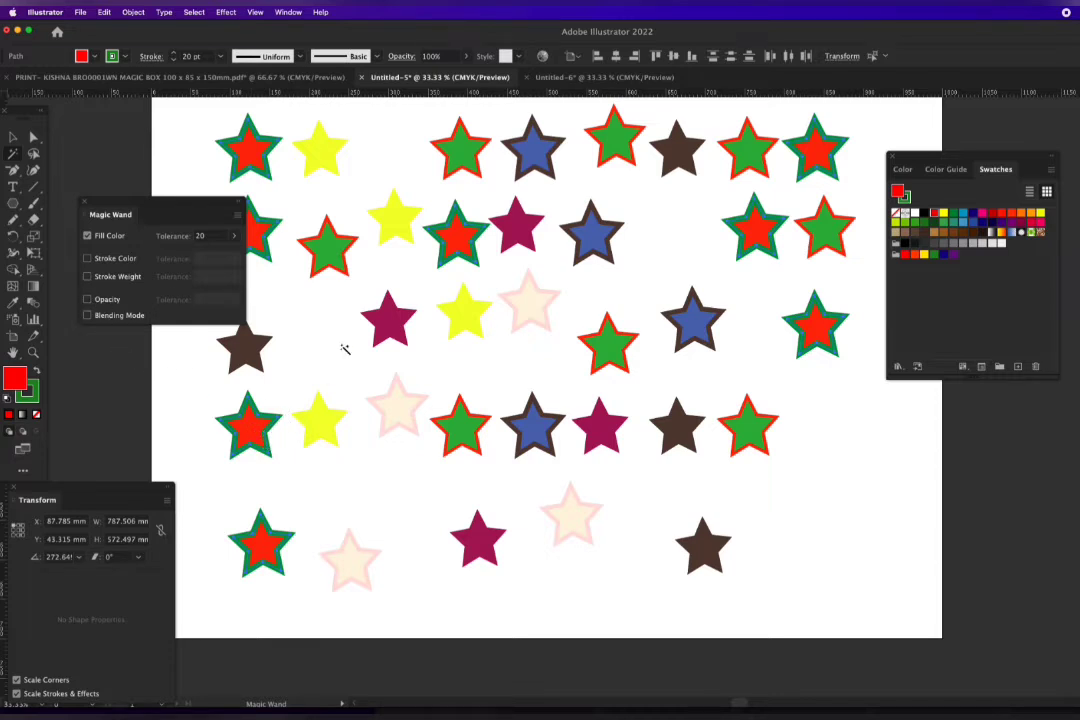
Lower the opacity of the selected red-filled stars to 31%
key(a)
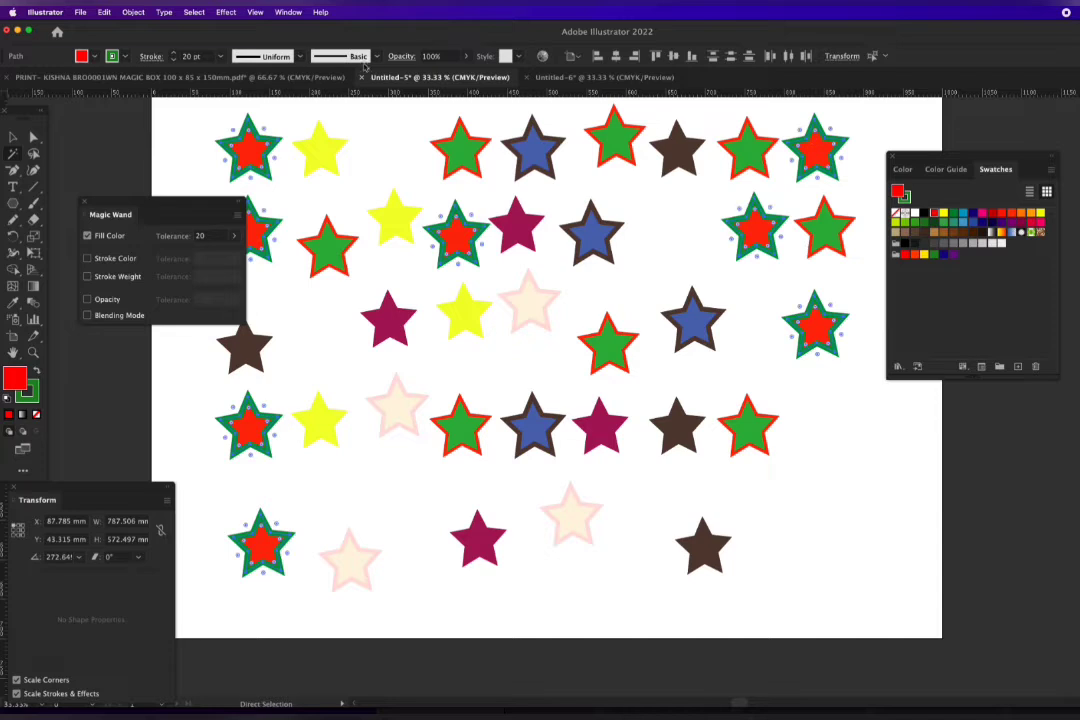
click(465, 56)
drag(472, 78, 428, 78)
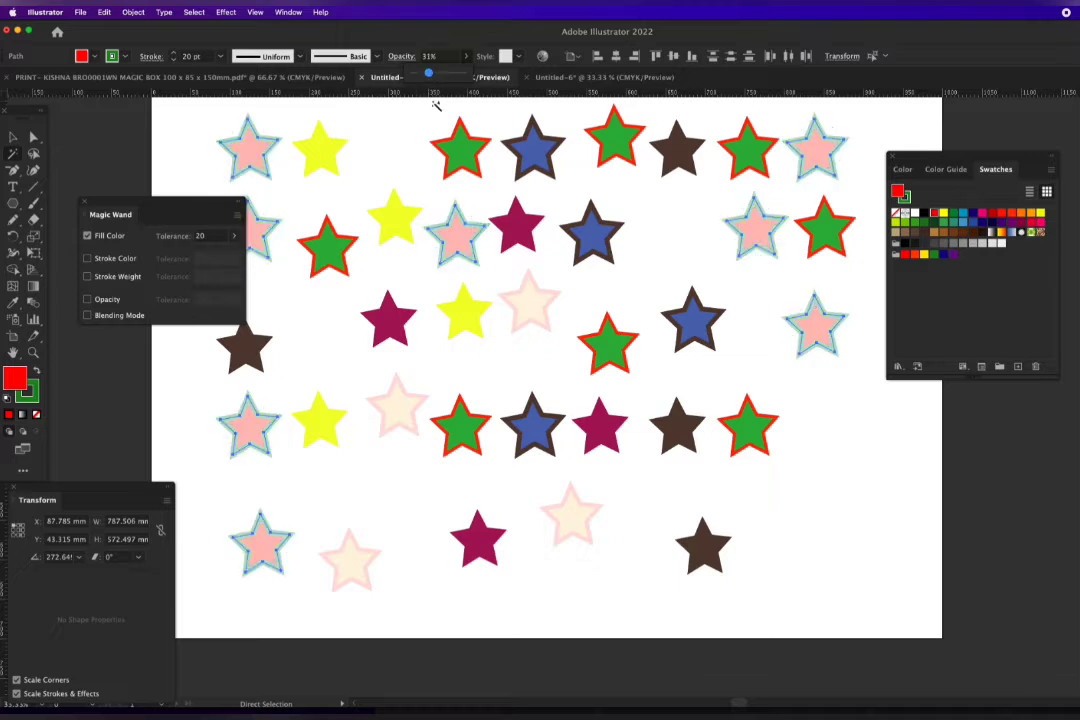
key(y)
Set the Magic Wand to match only Opacity with a 10% tolerance and select all the faded orange stars
click(33, 136)
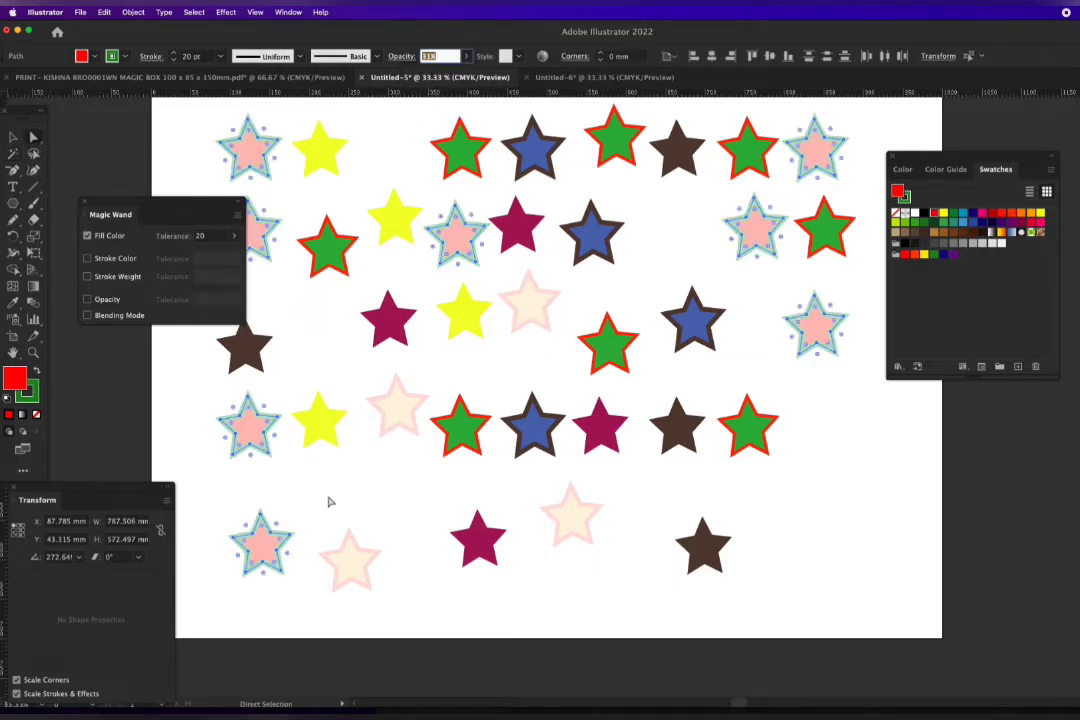
click(352, 563)
click(87, 299)
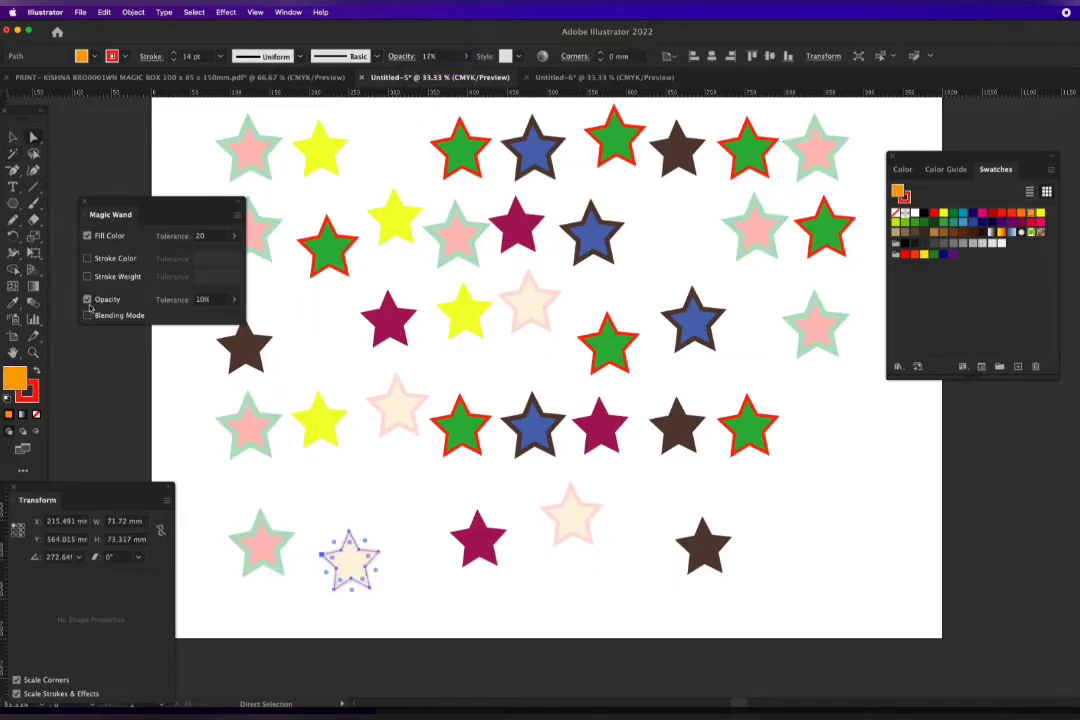
key(y)
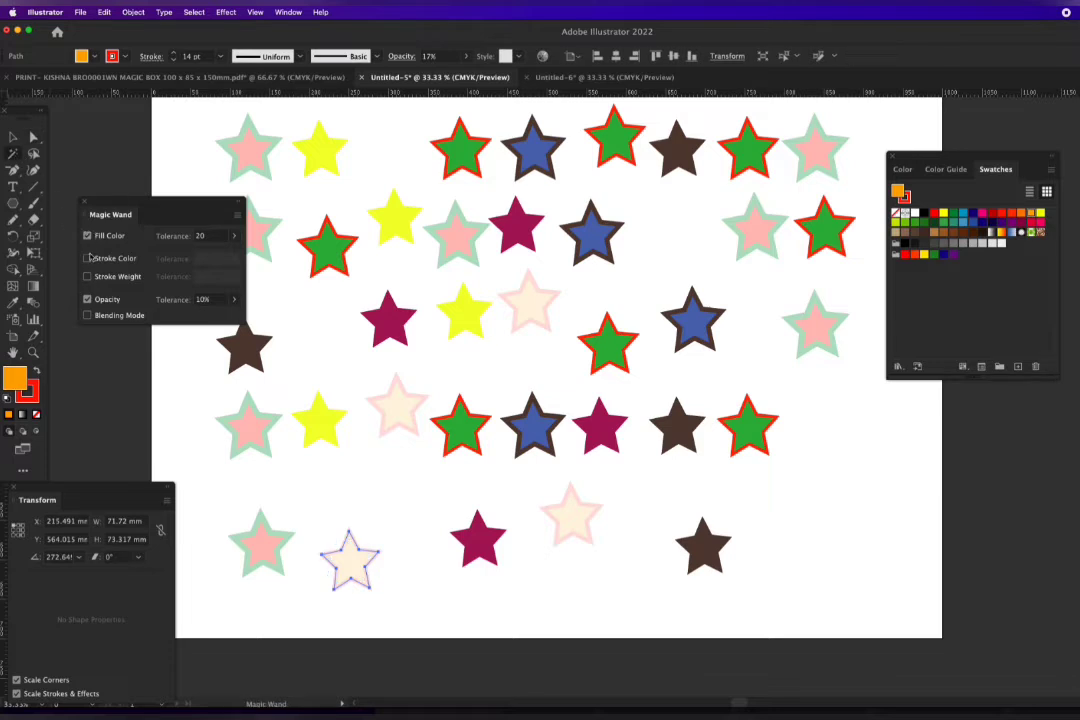
click(87, 236)
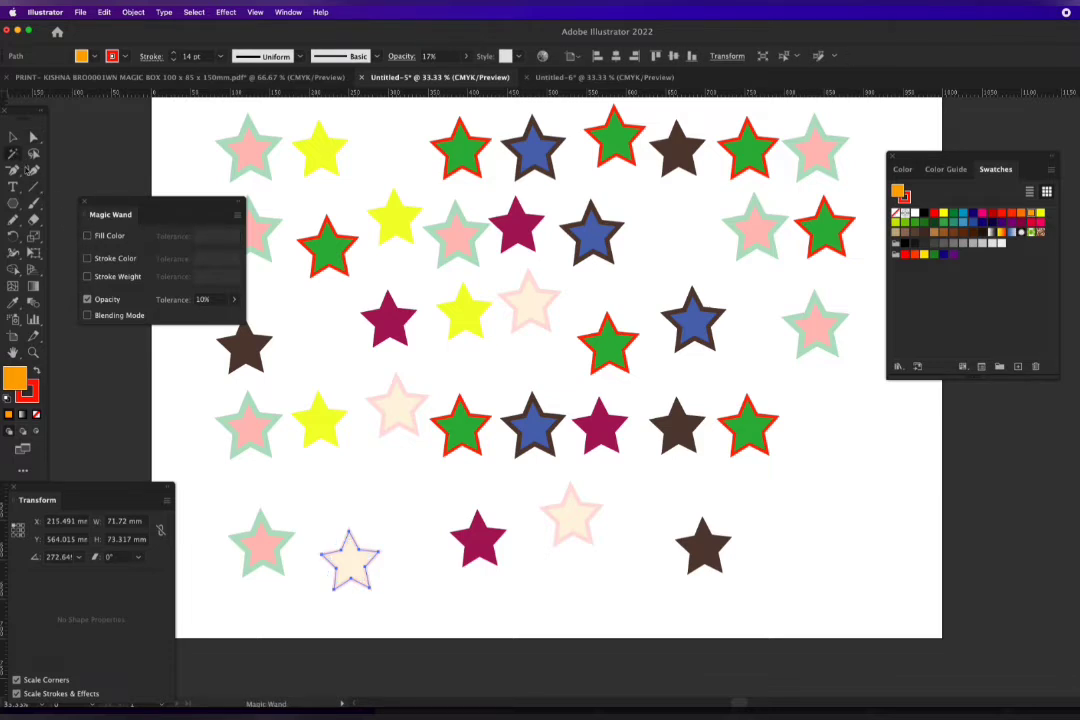
click(357, 558)
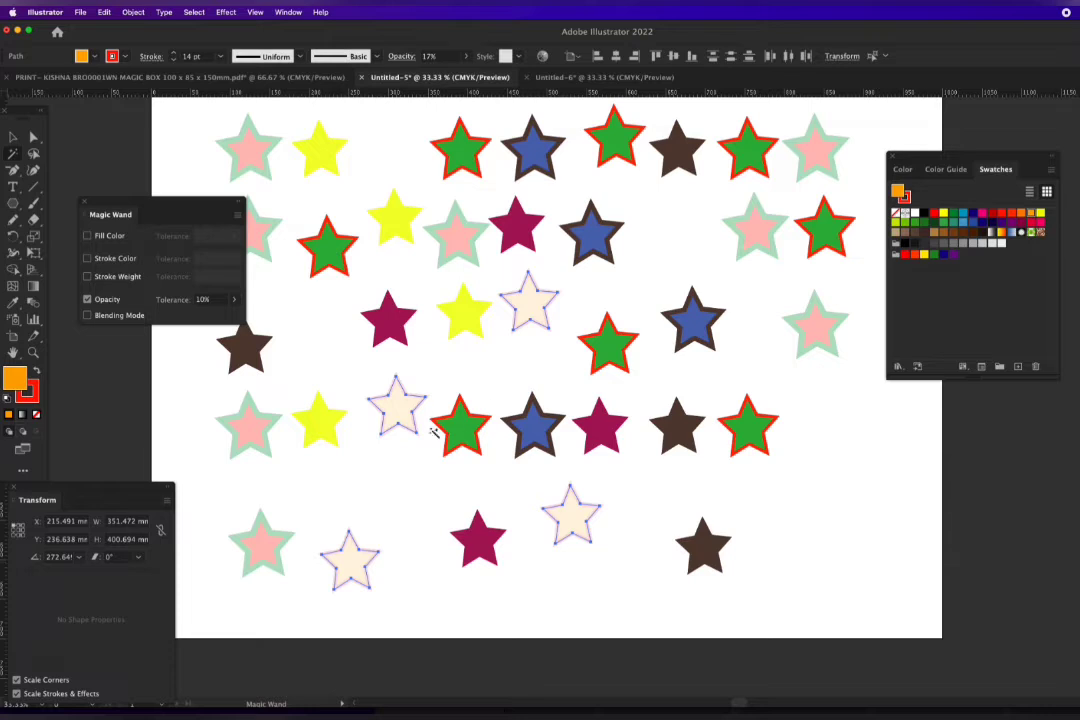
Select all the faded red-filled stars with the Magic Wand and turn off its Opacity matching
click(251, 424)
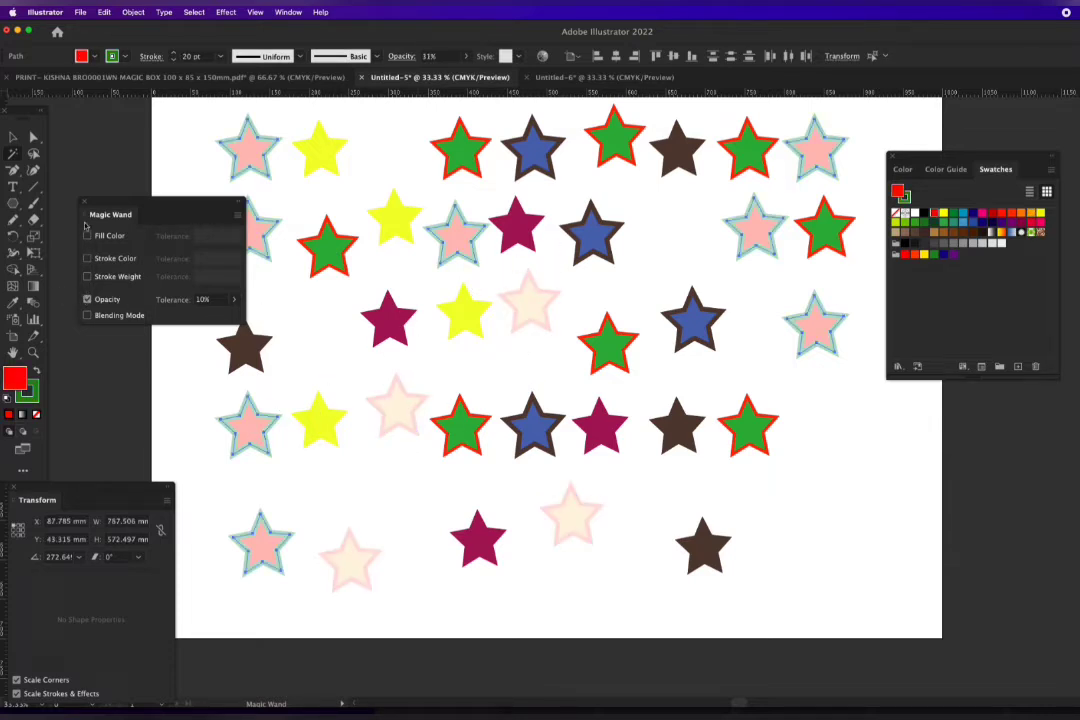
click(87, 299)
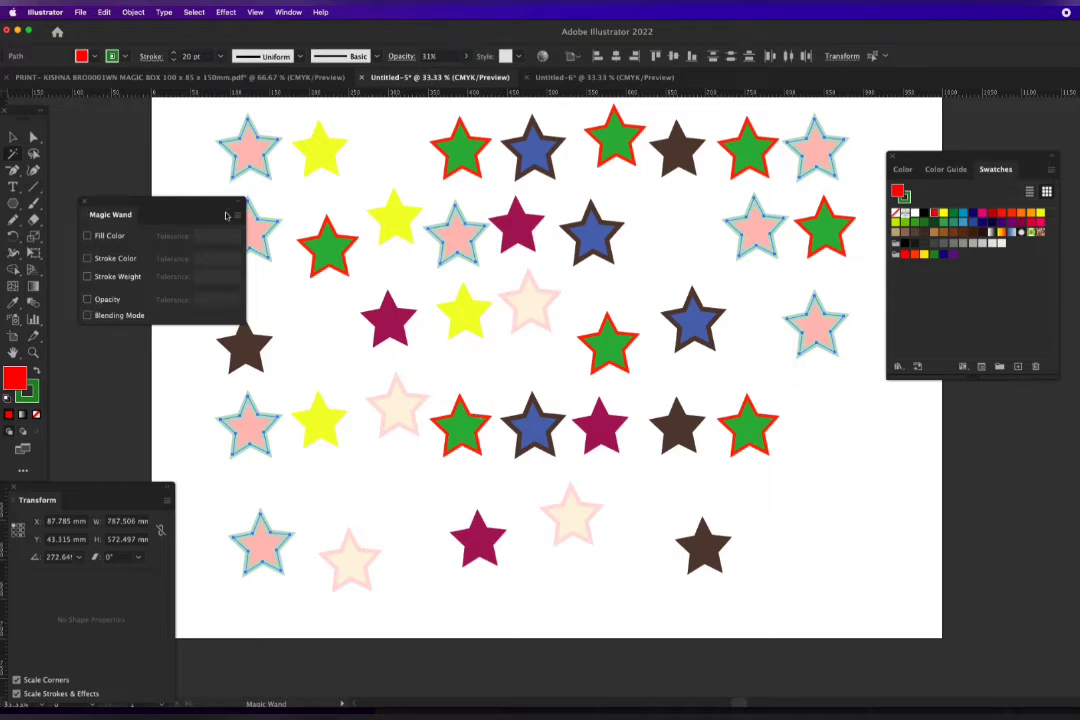
key(a)
Create a new 1000 x 700 mm landscape document in CMYK colour
key(super+n)
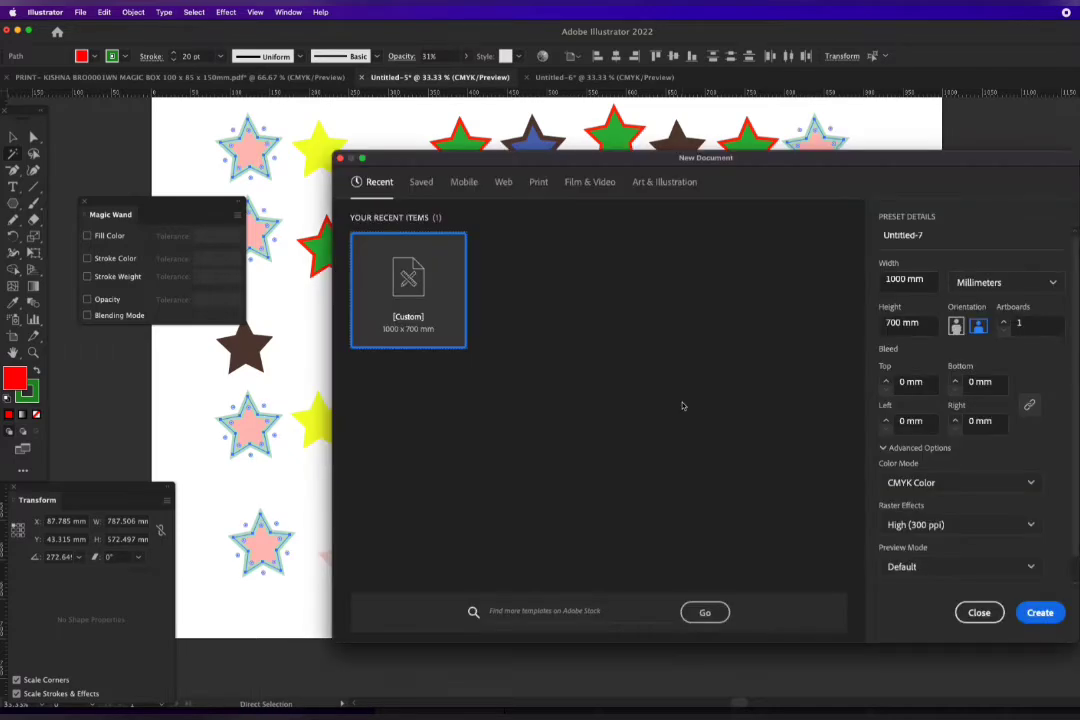
key(Return)
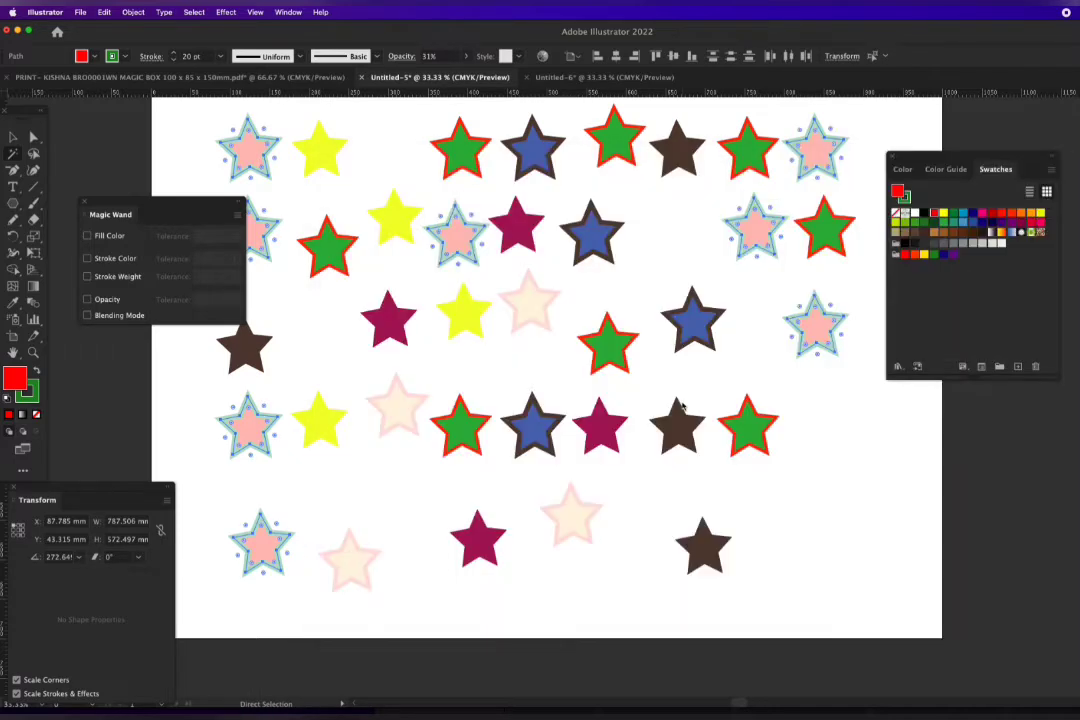
key(y)
click(31, 139)
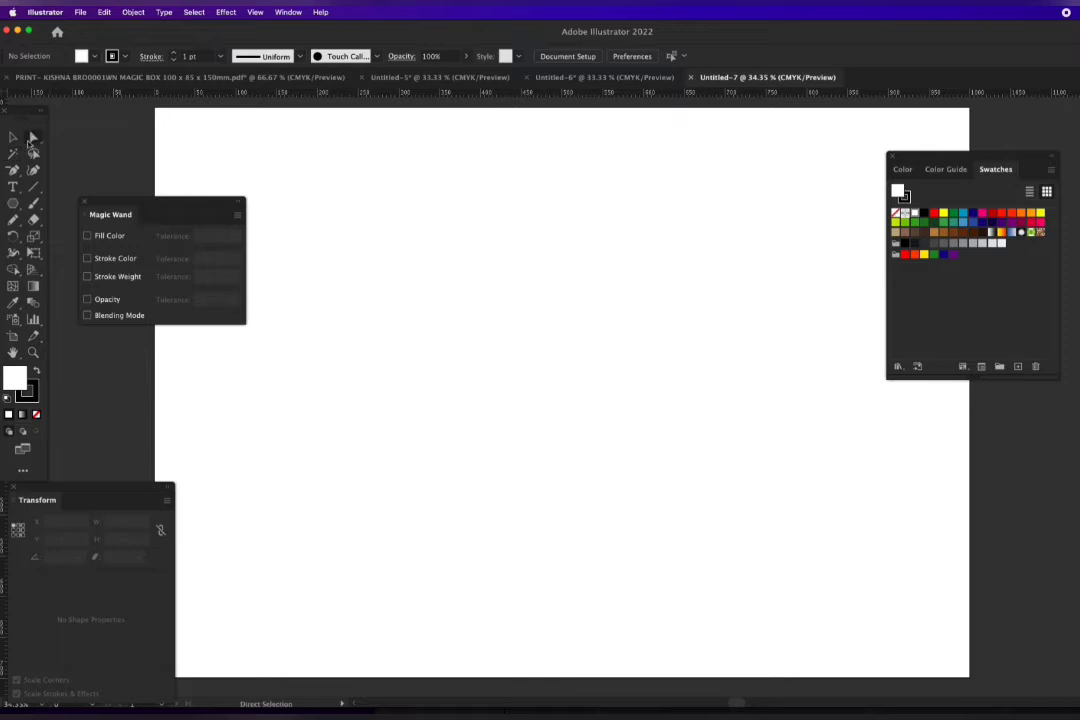
Draw a hexagon with a radius of about 186 mm near the middle of the artboard and fill it with blue
click(15, 172)
drag(478, 240, 424, 378)
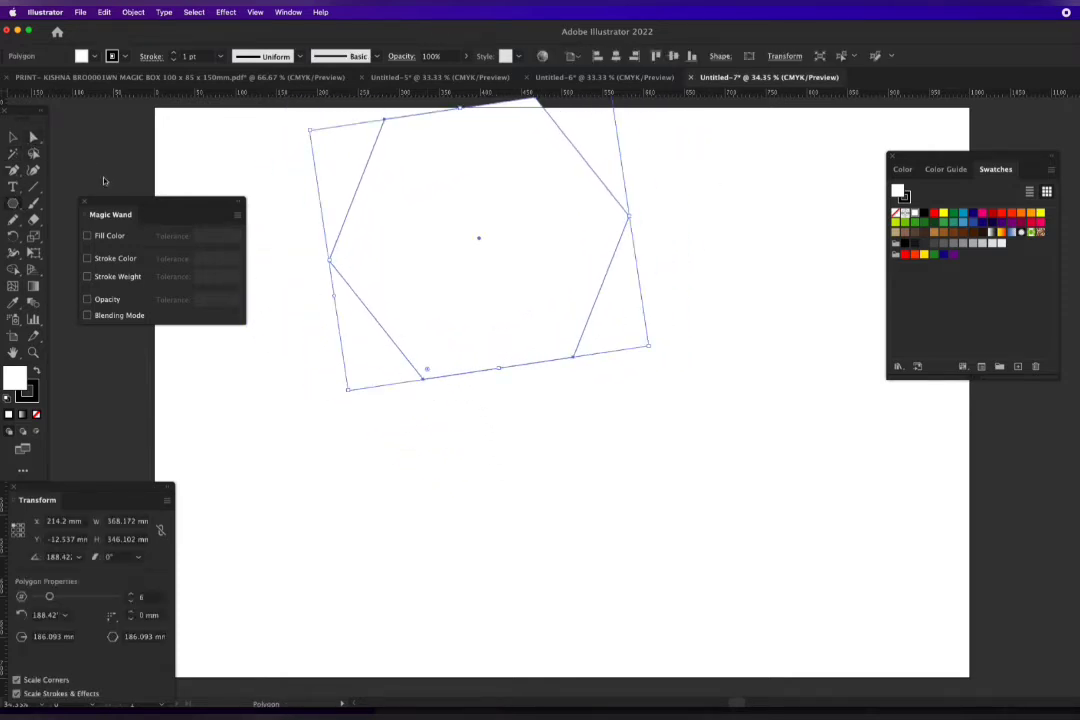
click(30, 134)
drag(552, 234, 562, 356)
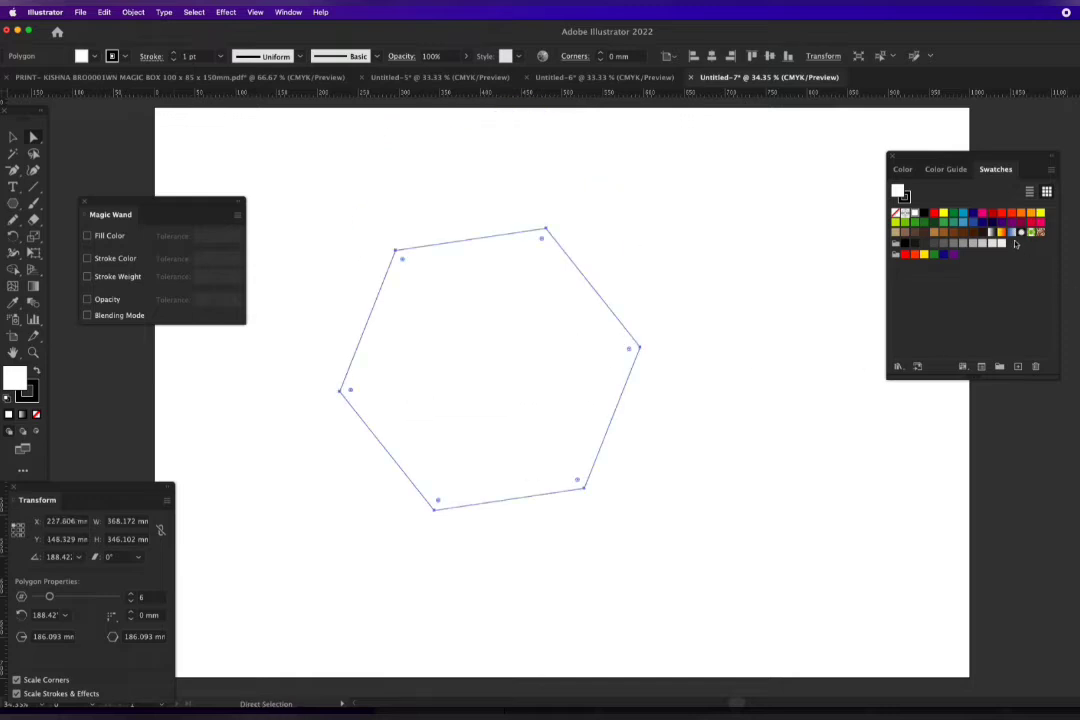
click(964, 217)
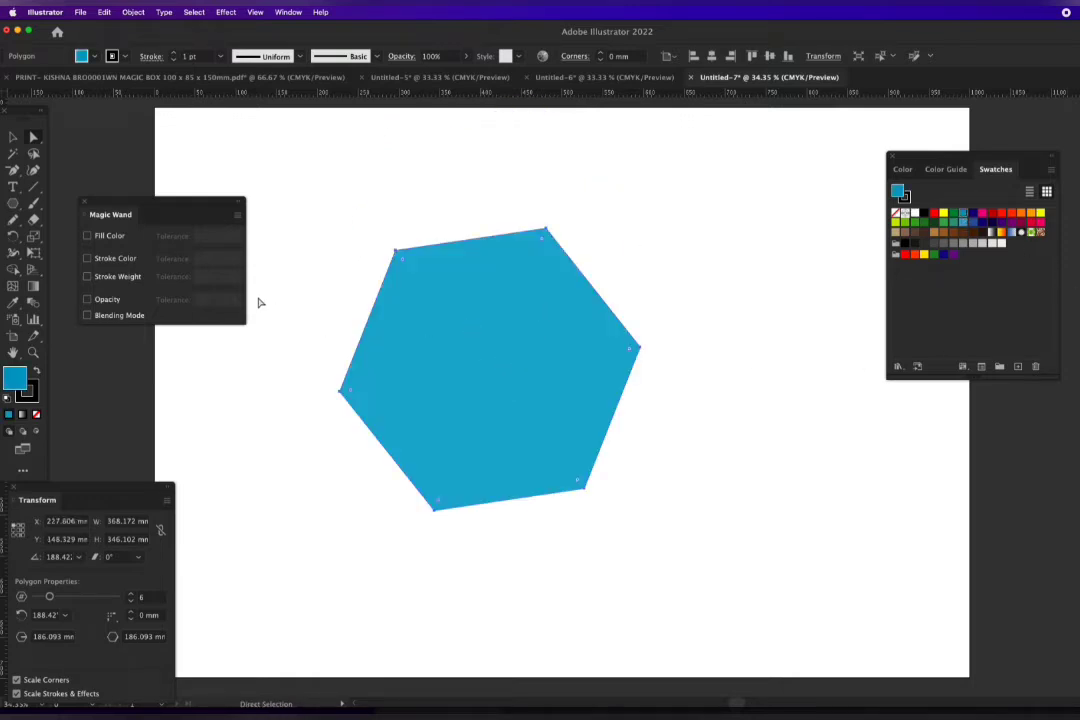
Place a second hexagon with a radius of about 351 mm over the blue one and fill it with pink
click(14, 204)
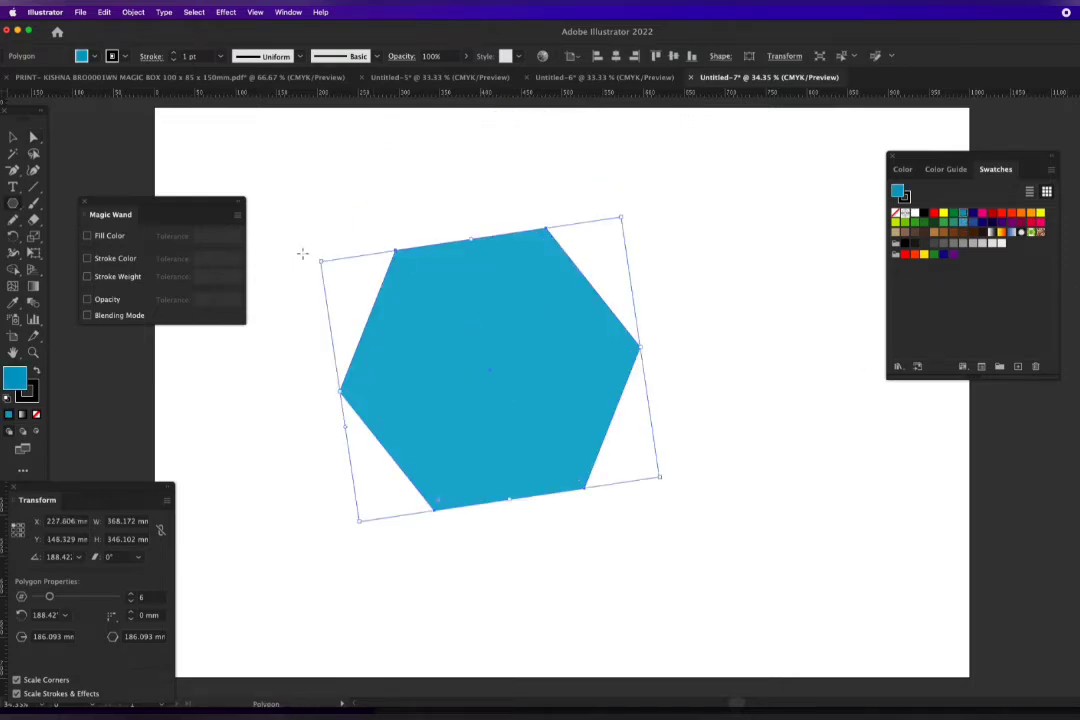
drag(279, 176, 270, 211)
key(a)
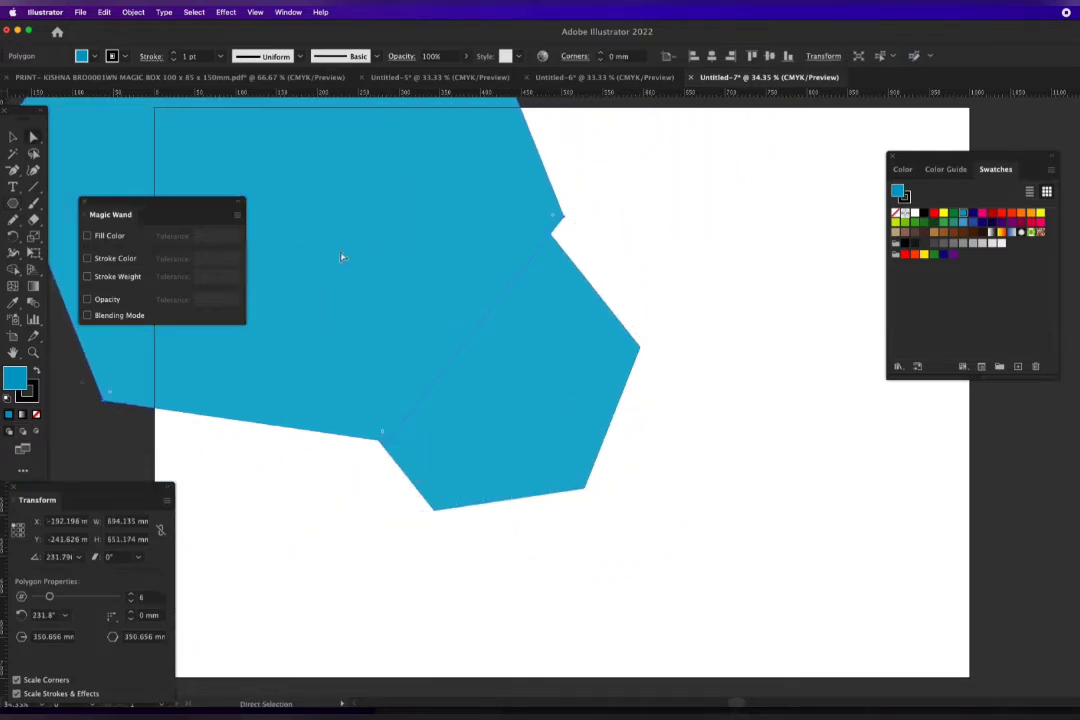
drag(377, 208, 615, 423)
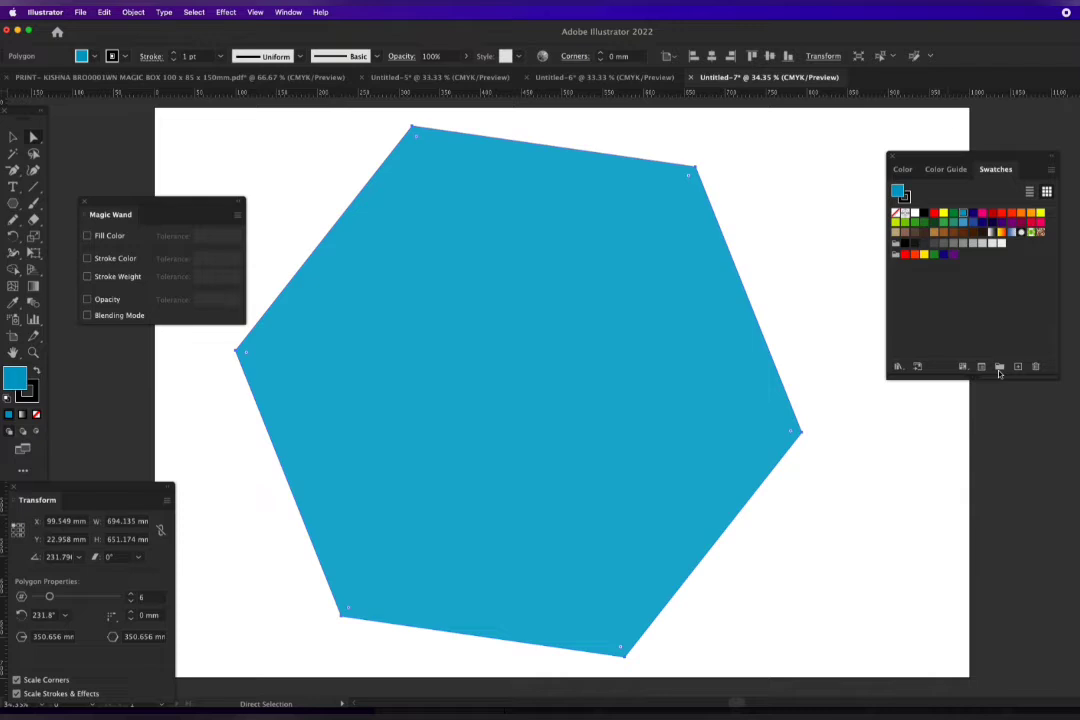
click(982, 214)
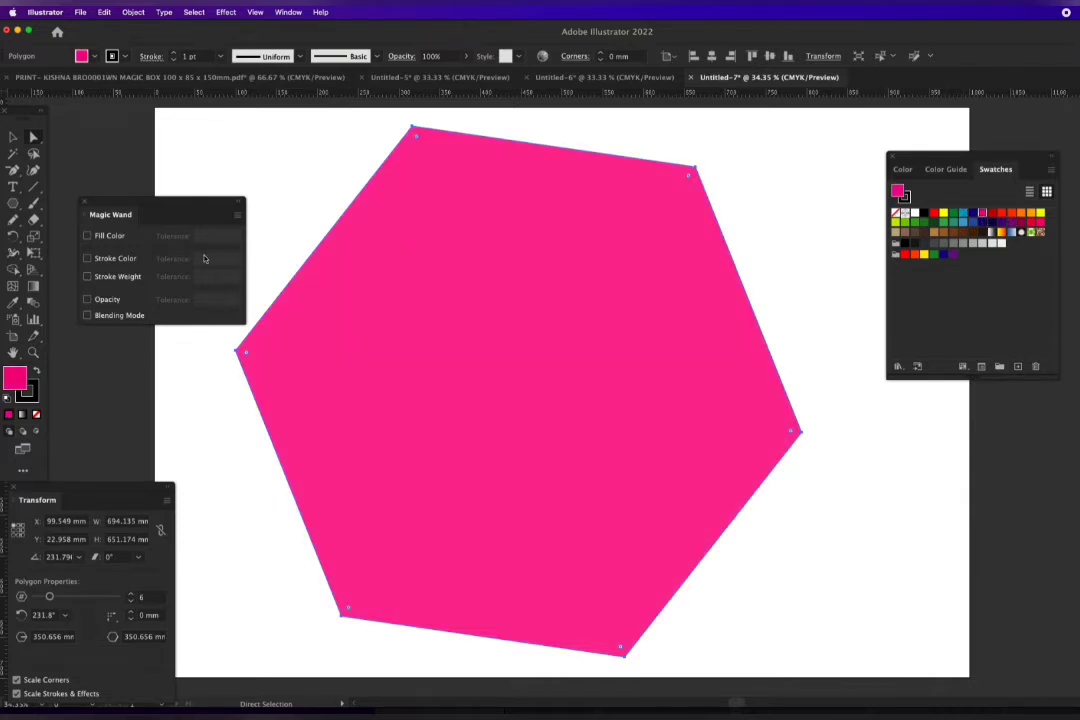
Select both overlapping hexagons with a marquee and clear the selection
key(super+minus)
key(super+minus)
key(super+minus)
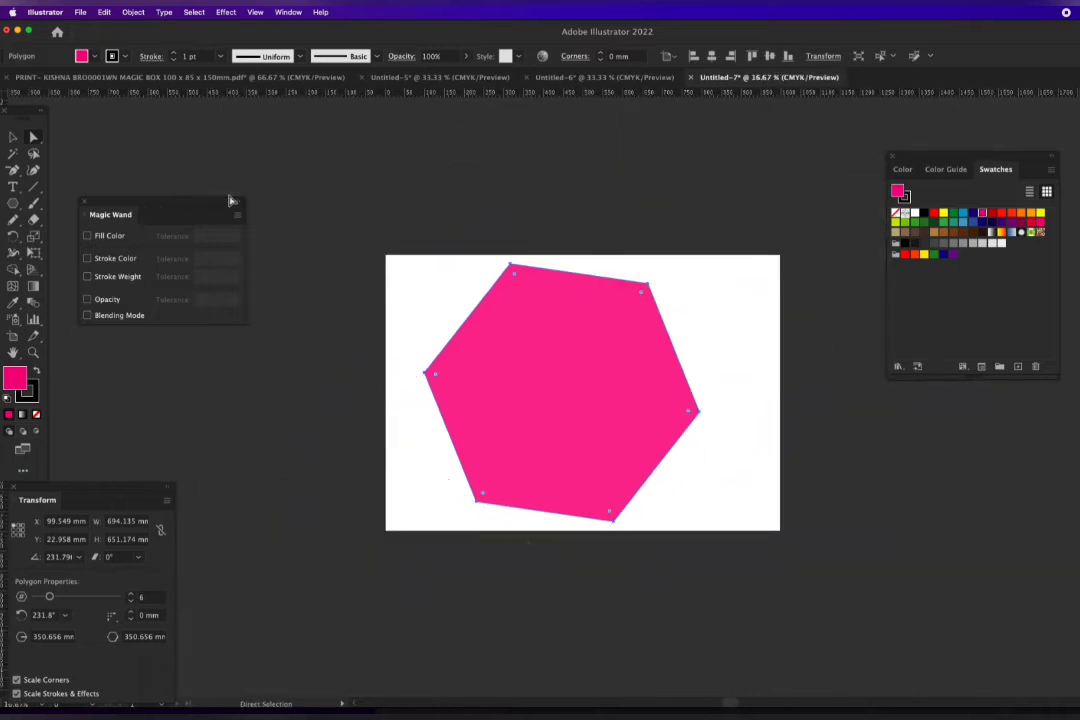
click(716, 383)
drag(429, 211, 741, 584)
click(533, 385)
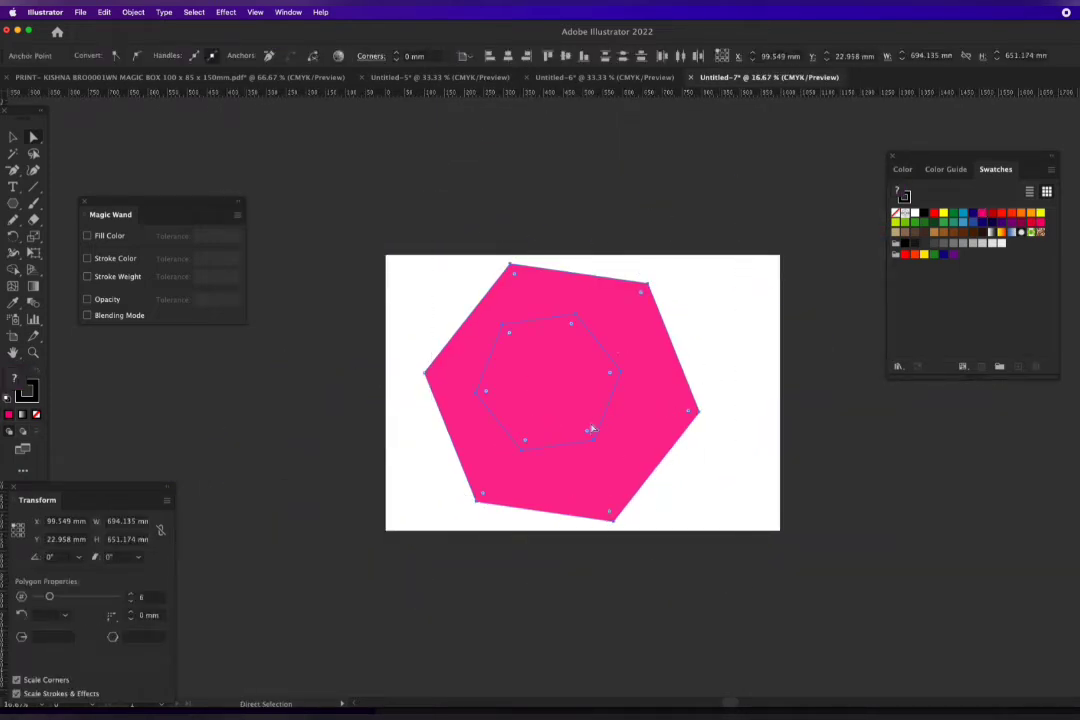
click(429, 284)
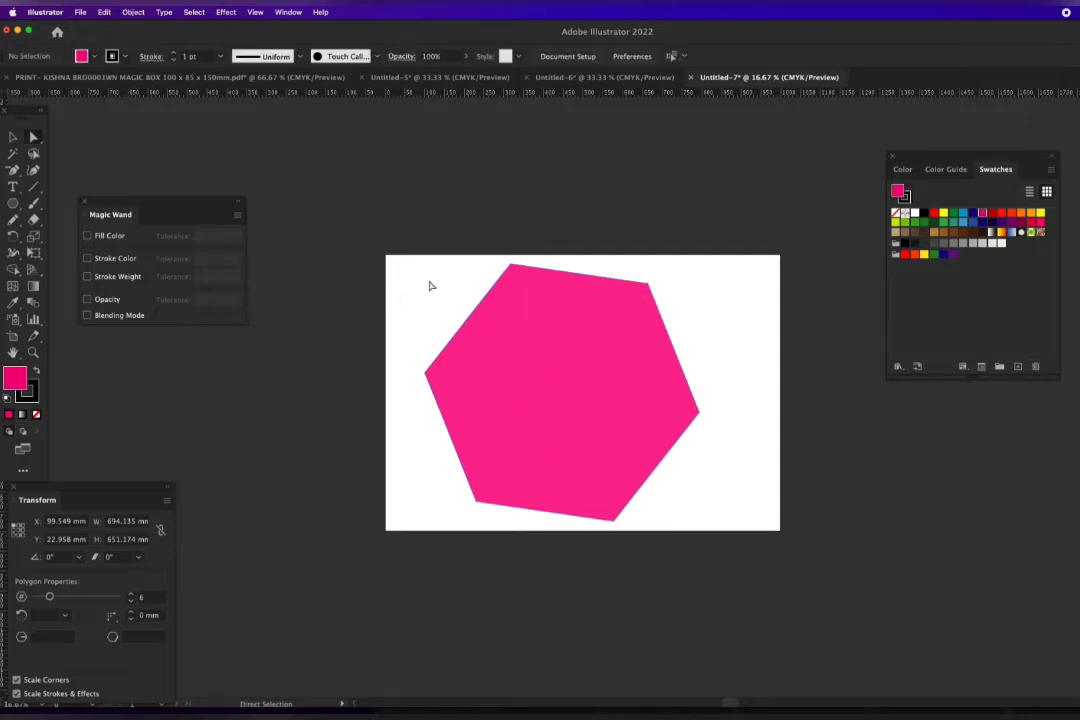
Examine the hexagon hidden behind the pink one in Outline view and return to Preview
key(super+y)
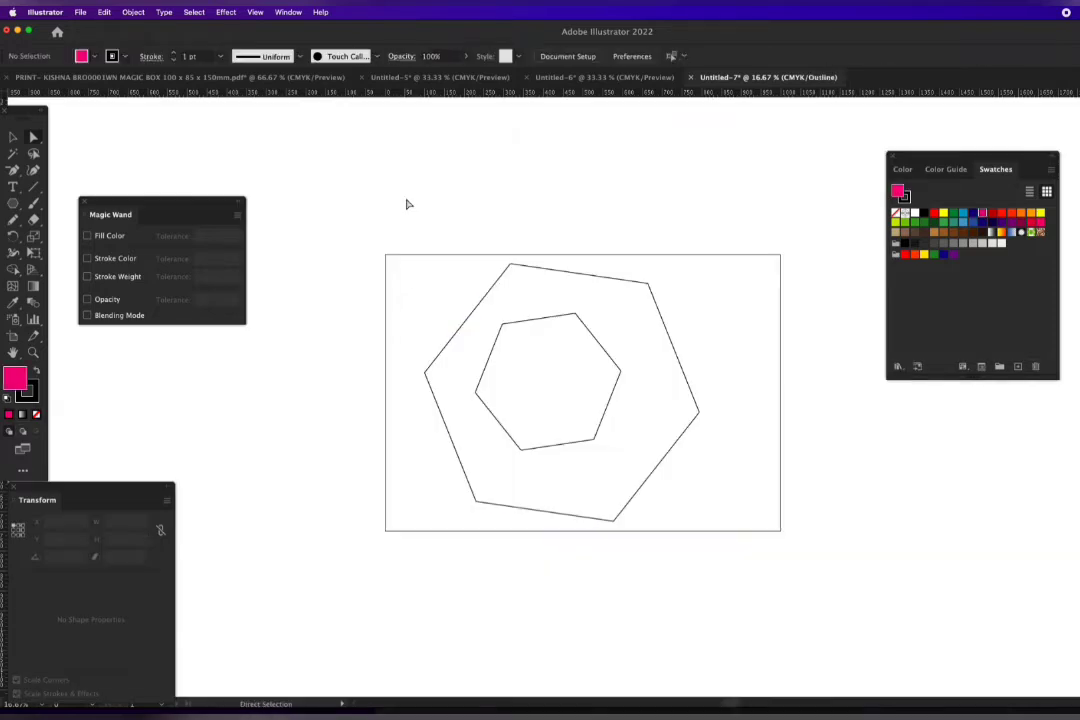
key(v)
key(super+z)
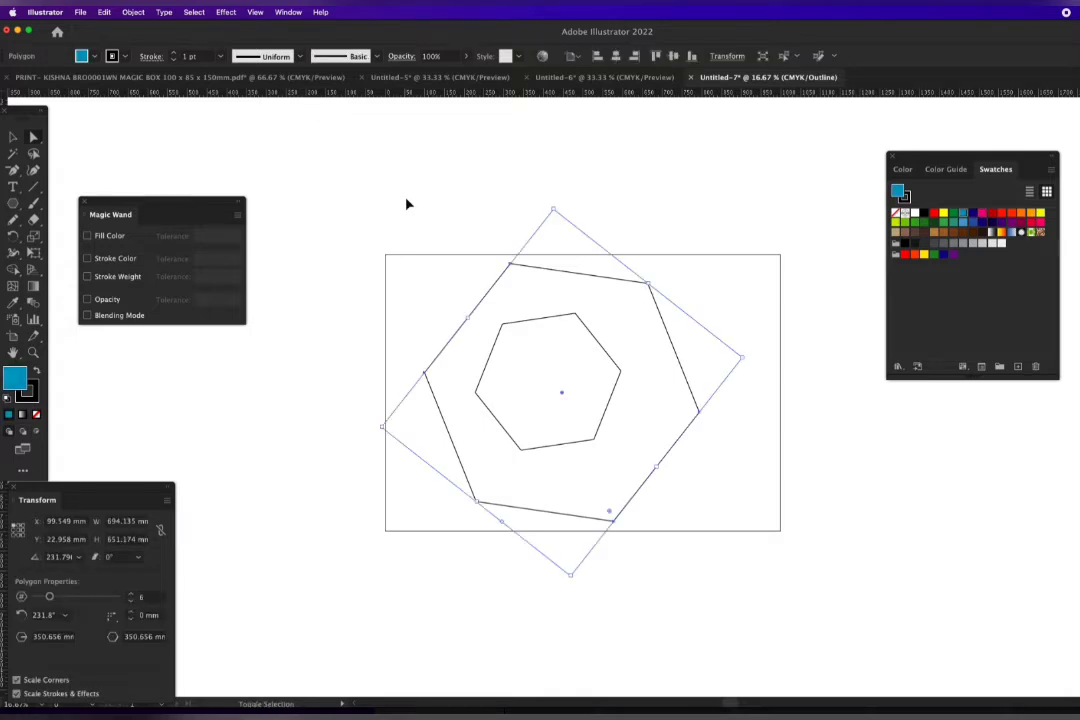
key(super+z)
key(super+y)
key(a)
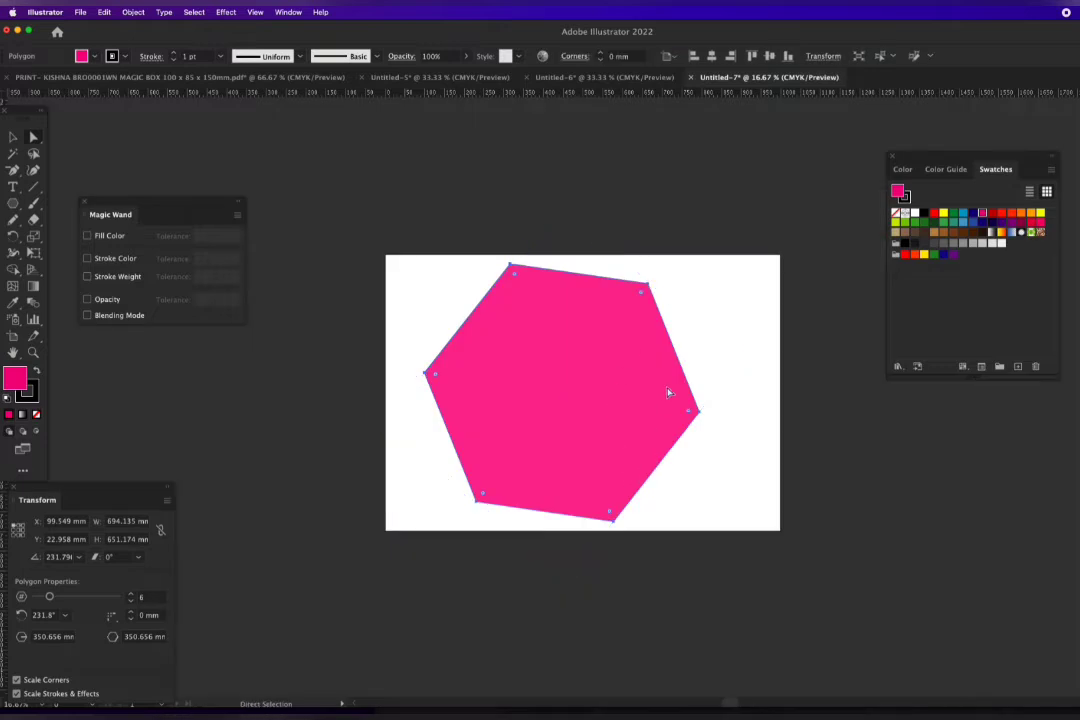
Select the pink hexagon's topmost anchor point with the Direct Selection tool and clear the selection
click(672, 340)
drag(465, 241, 528, 294)
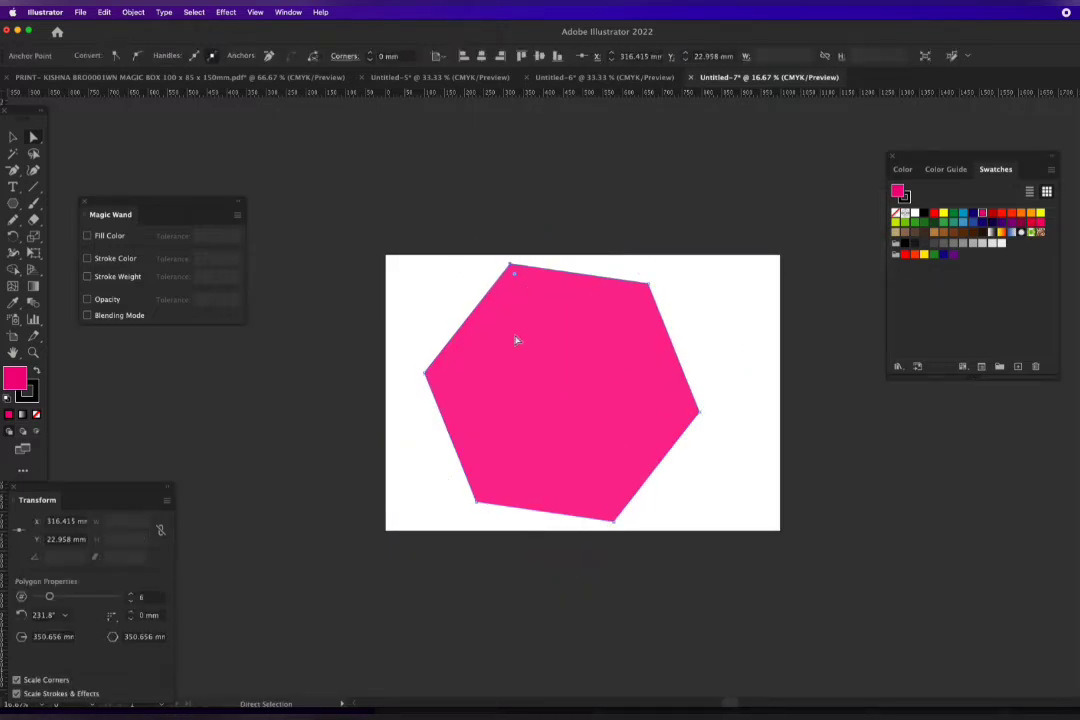
key(v)
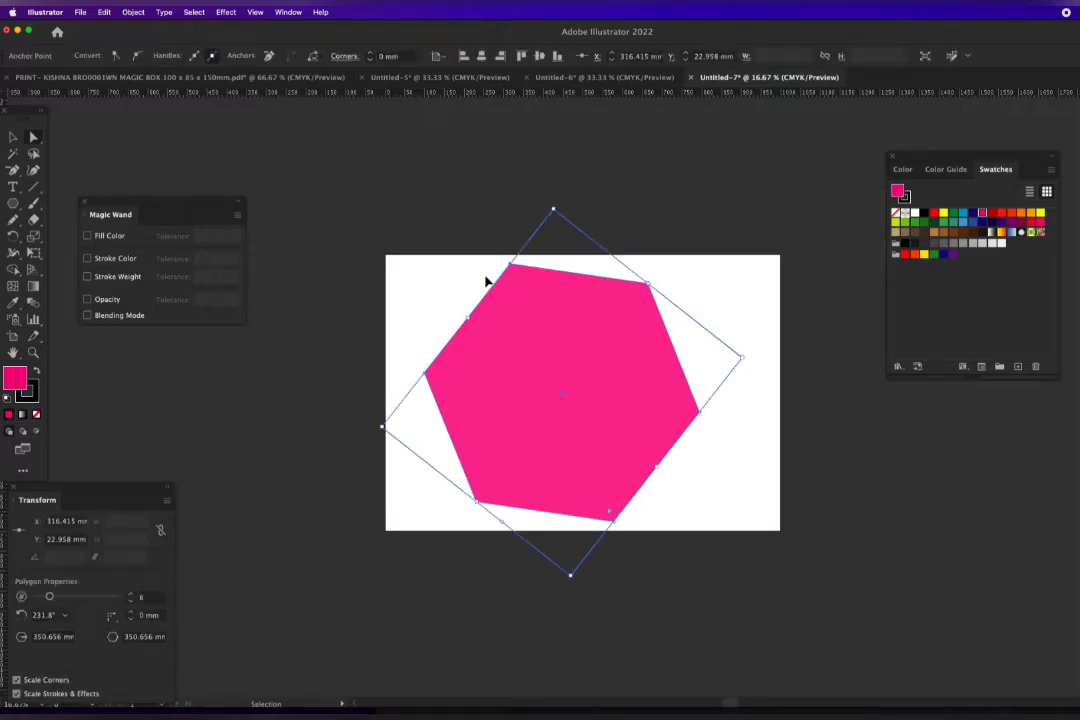
key(a)
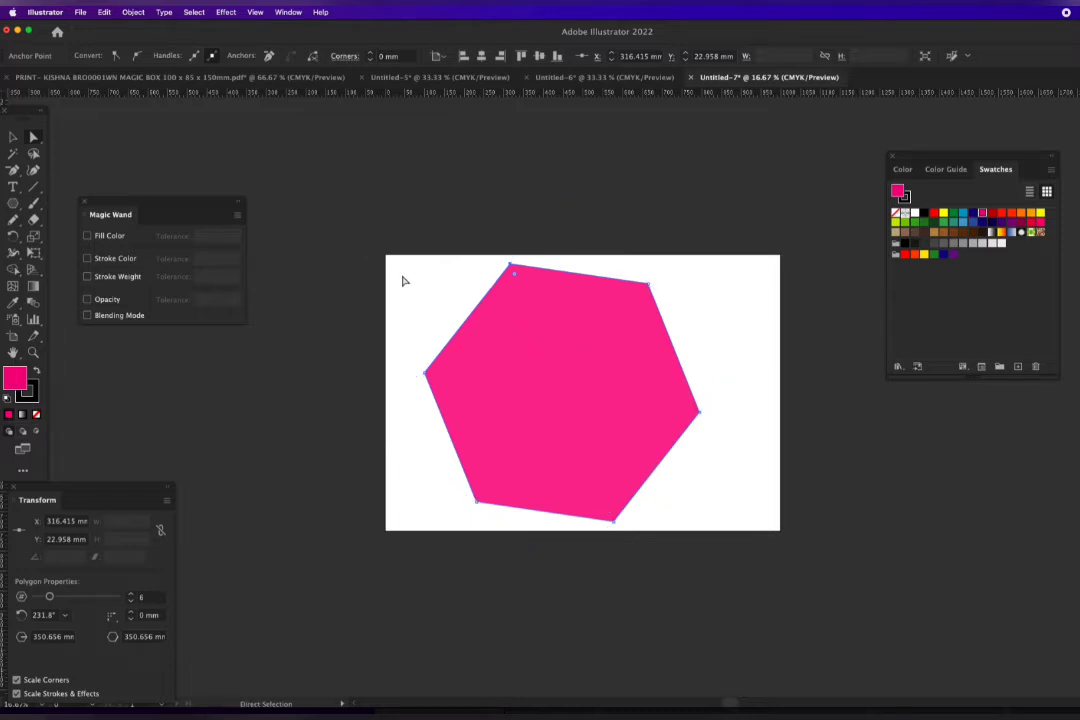
super+click(393, 246)
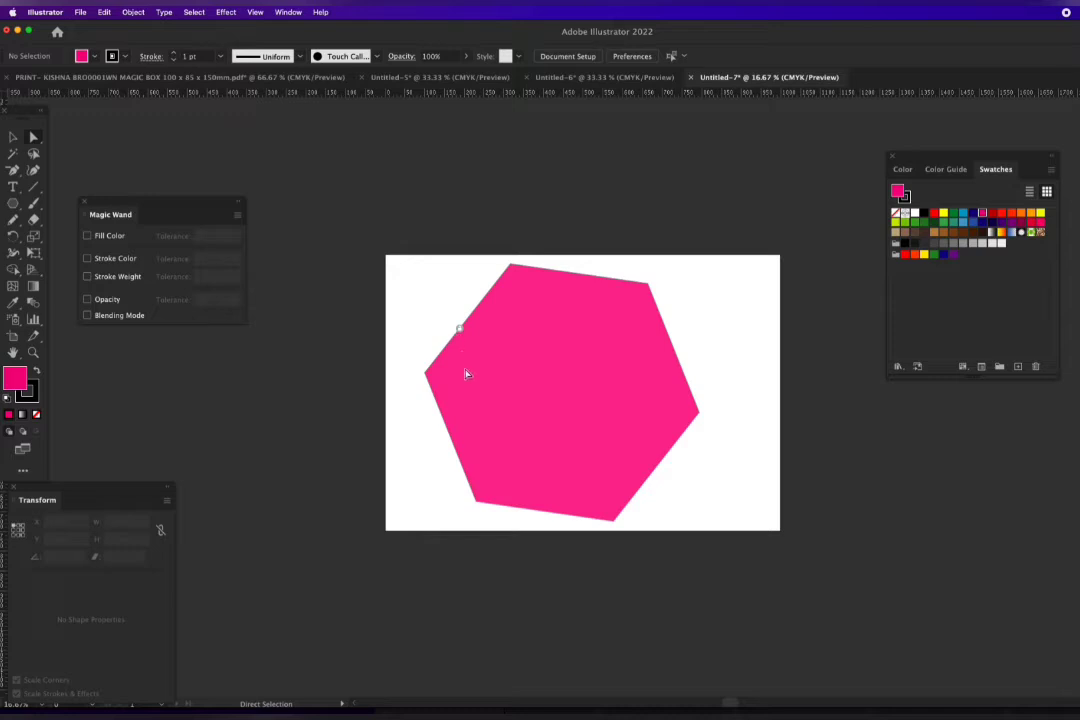
Add a text frame about 179 x 69 mm in the artboard's upper-left corner and set its font size to 25 mm
click(12, 187)
drag(392, 263, 463, 290)
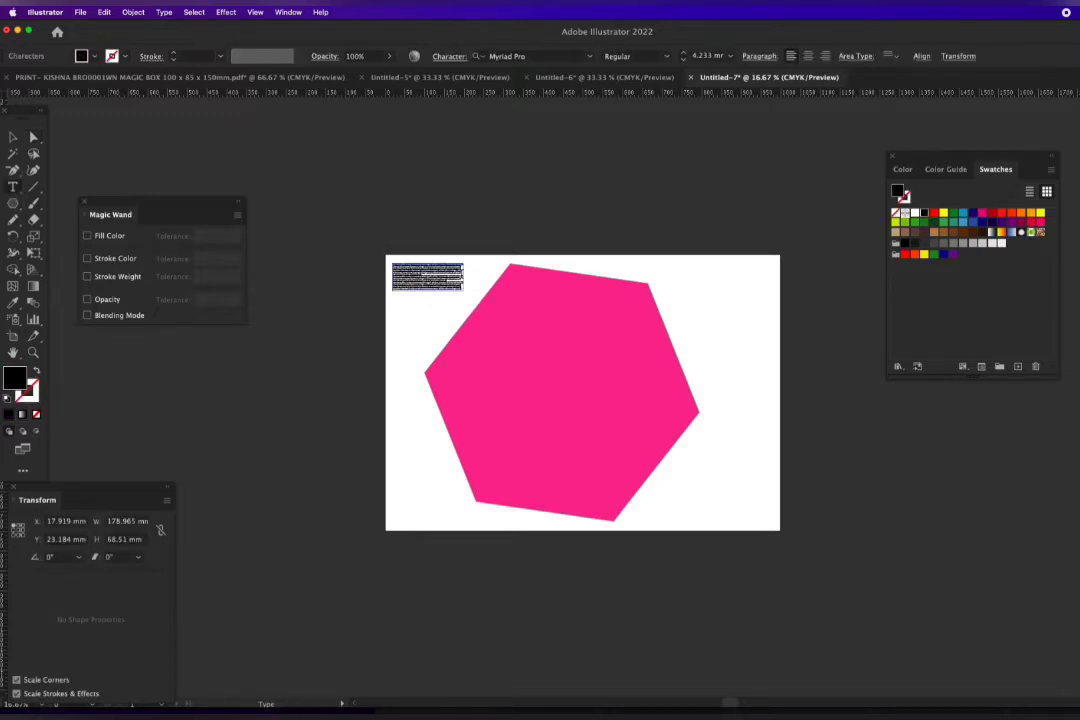
click(666, 56)
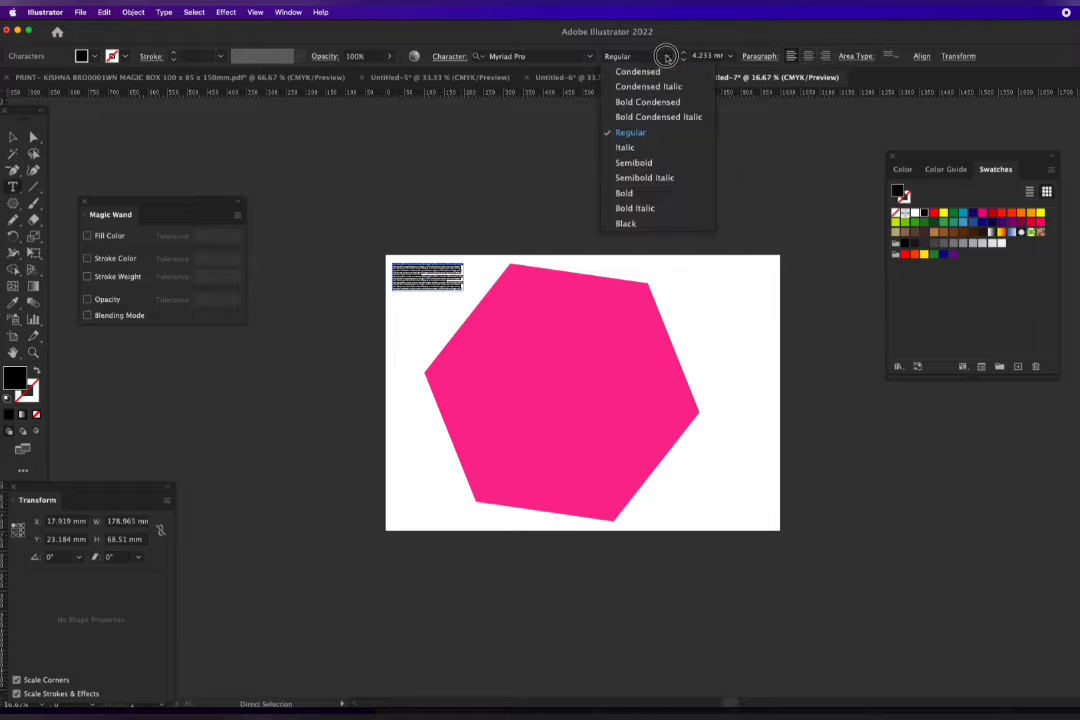
click(617, 55)
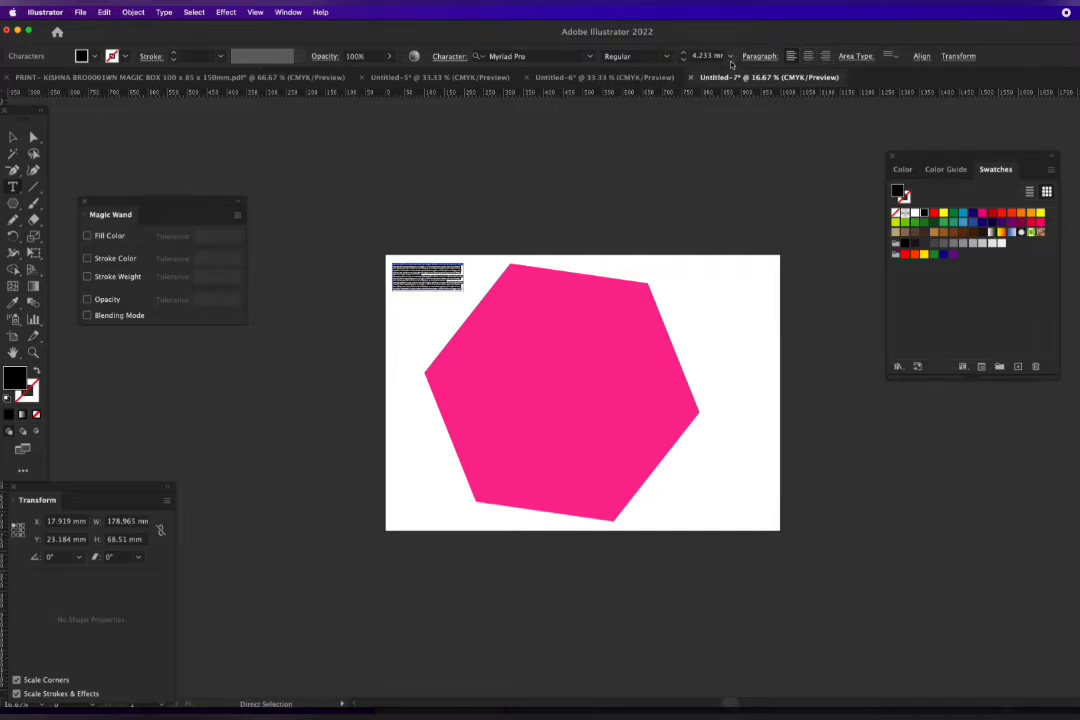
click(731, 56)
click(756, 302)
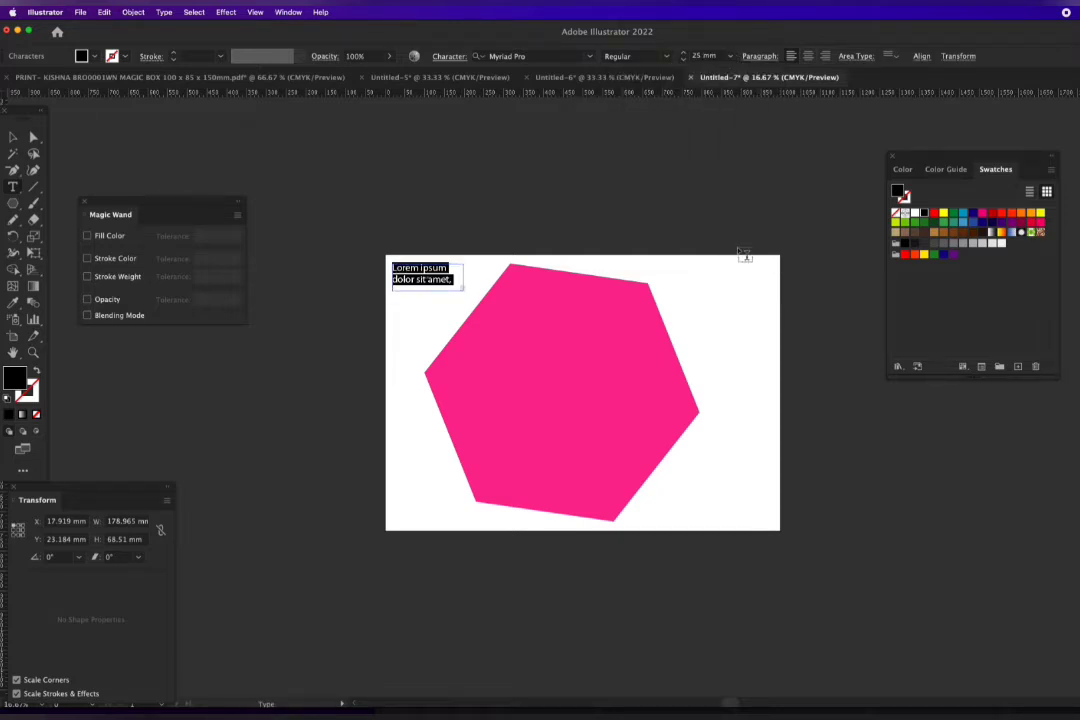
Replace the placeholder text with 2, set its font size to 100 mm and deselect it
key(BackSpace)
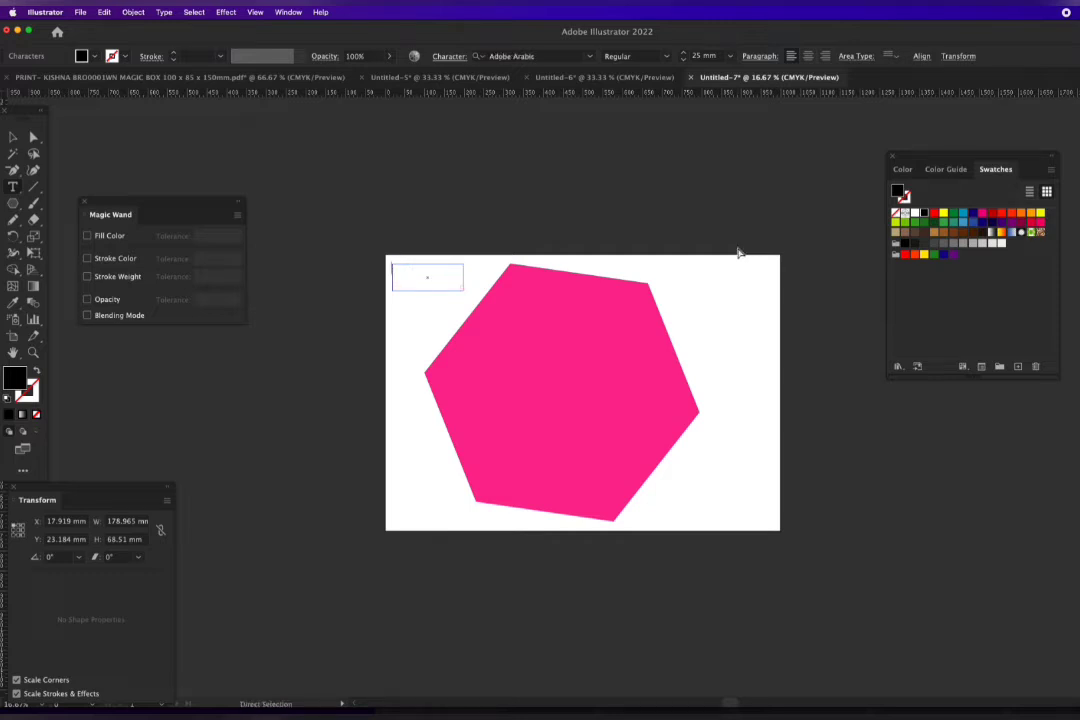
key(super+space)
key(Escape)
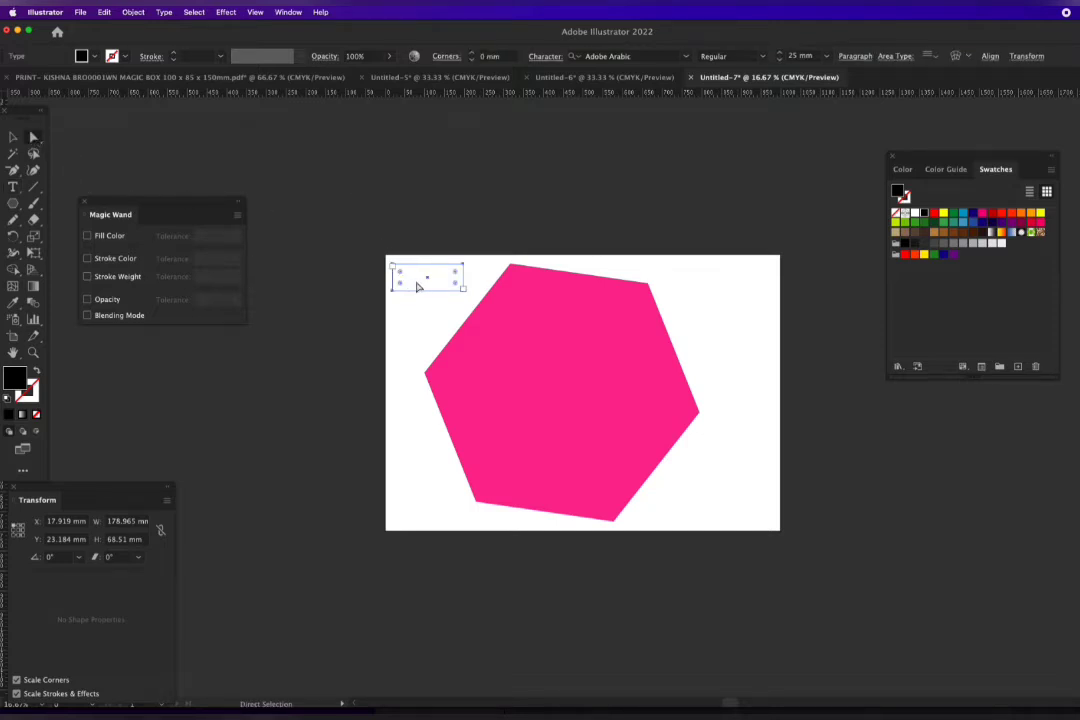
click(801, 56)
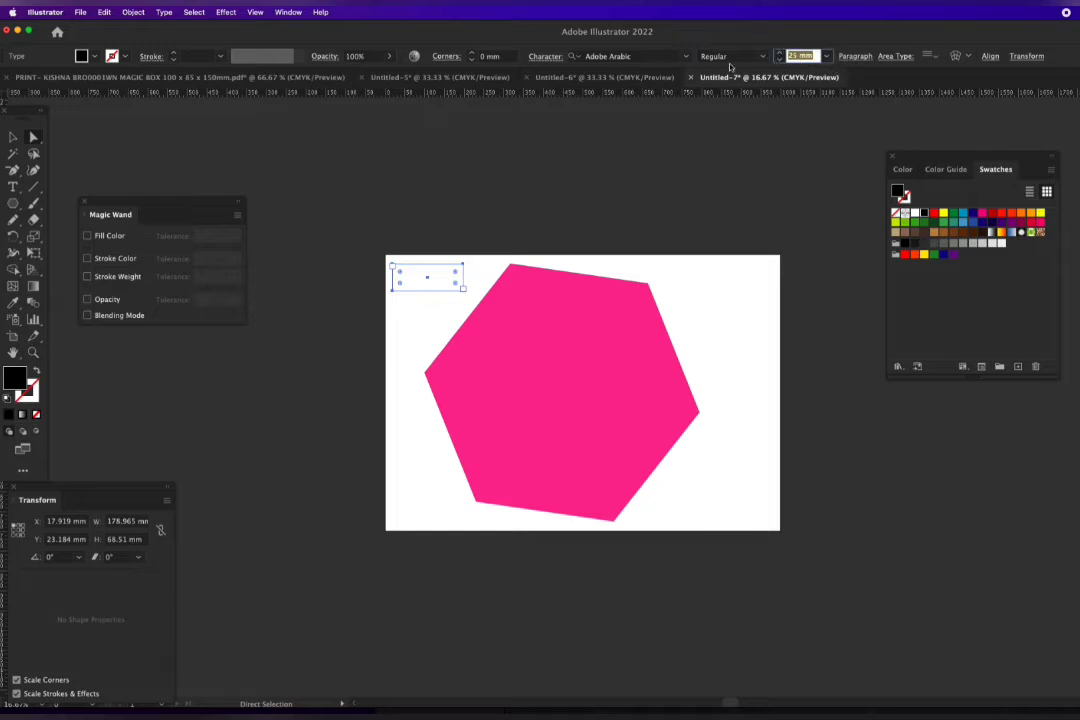
text(100)
key(Return)
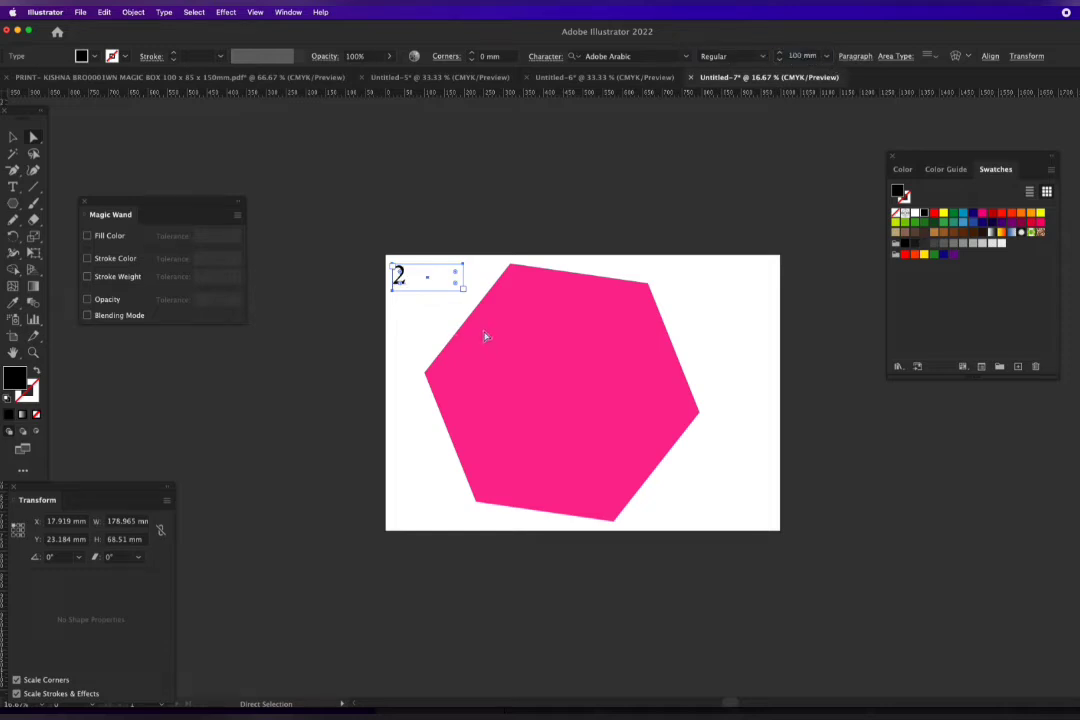
click(420, 301)
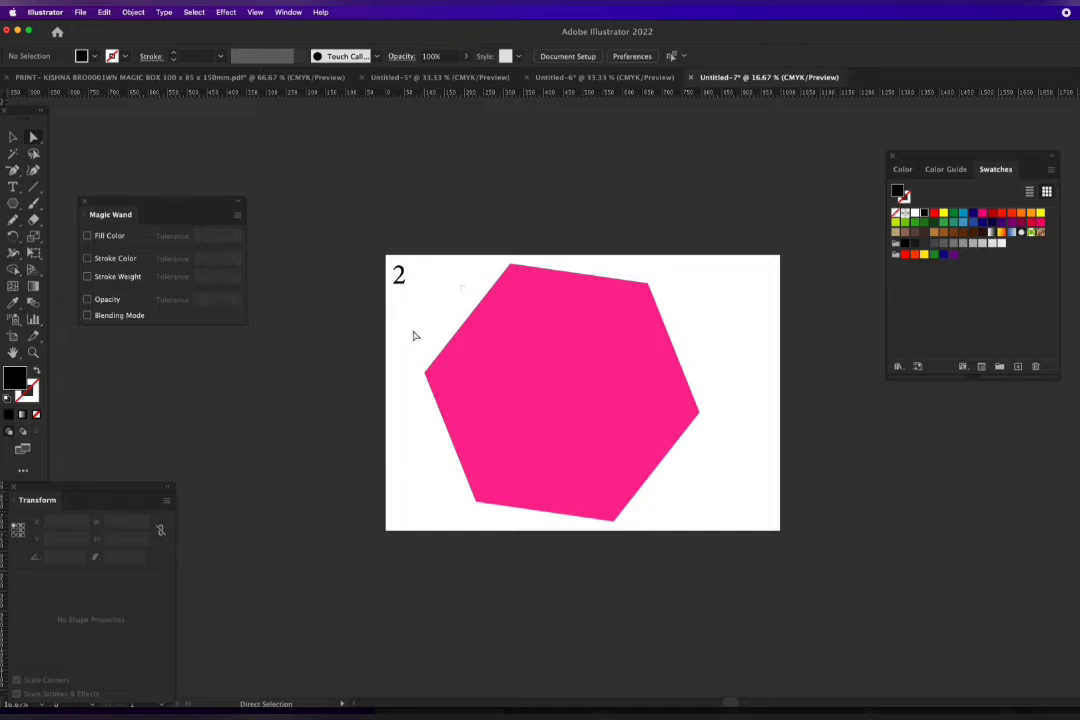
Highlight the character 2 with the Type tool and select its text frame as an object
key(t)
drag(405, 275, 385, 279)
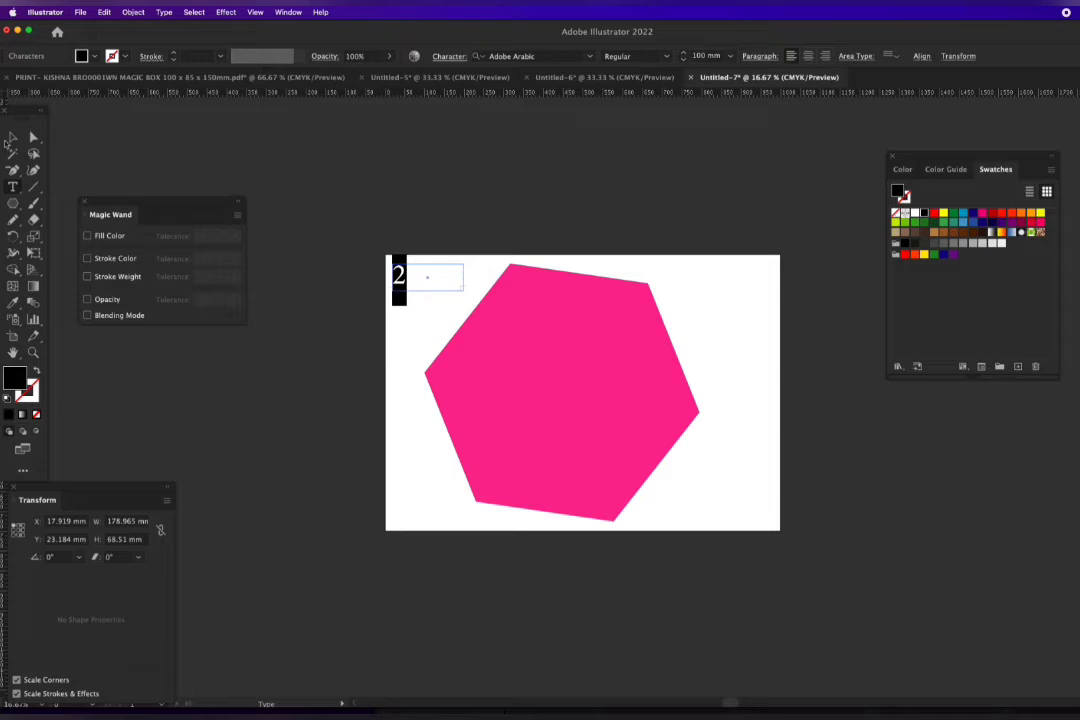
click(40, 137)
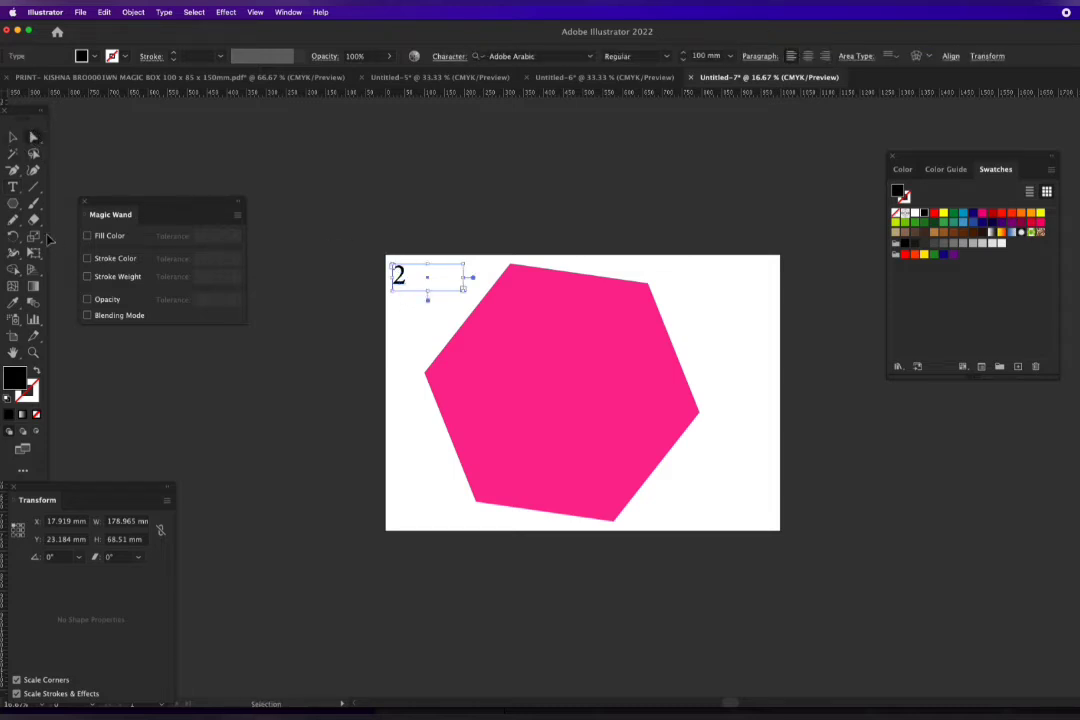
key(super+alt+bracketleft)
Move the pink hexagon about 348 mm to the right, partly off the blue hexagon
key(a)
click(542, 352)
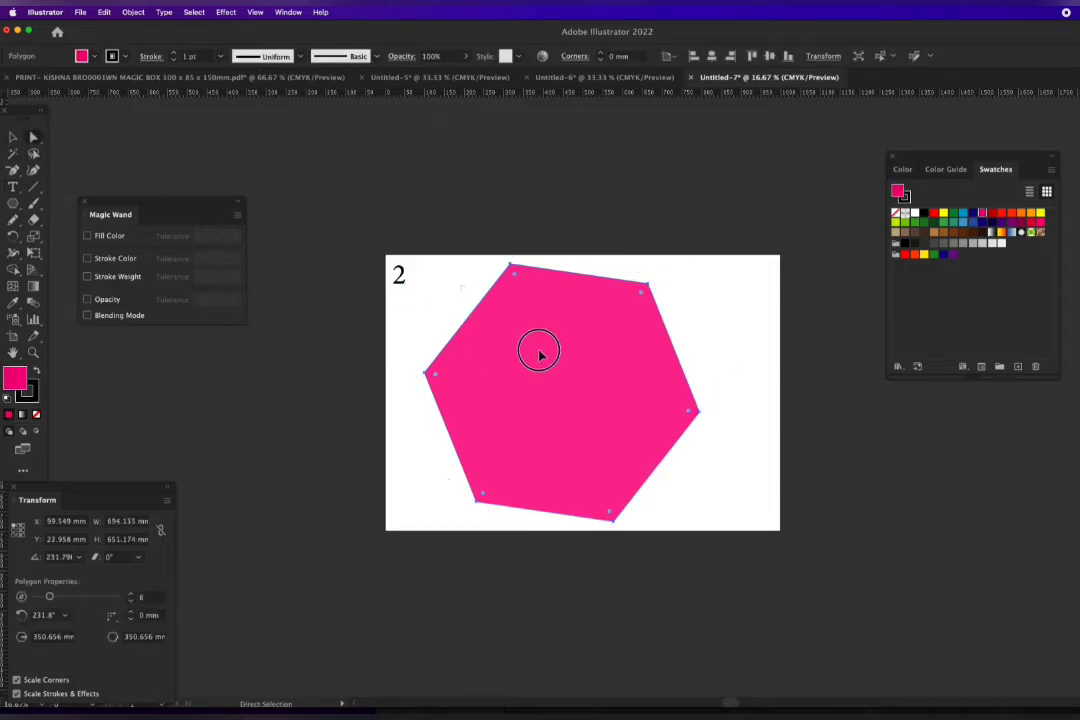
drag(552, 374, 685, 372)
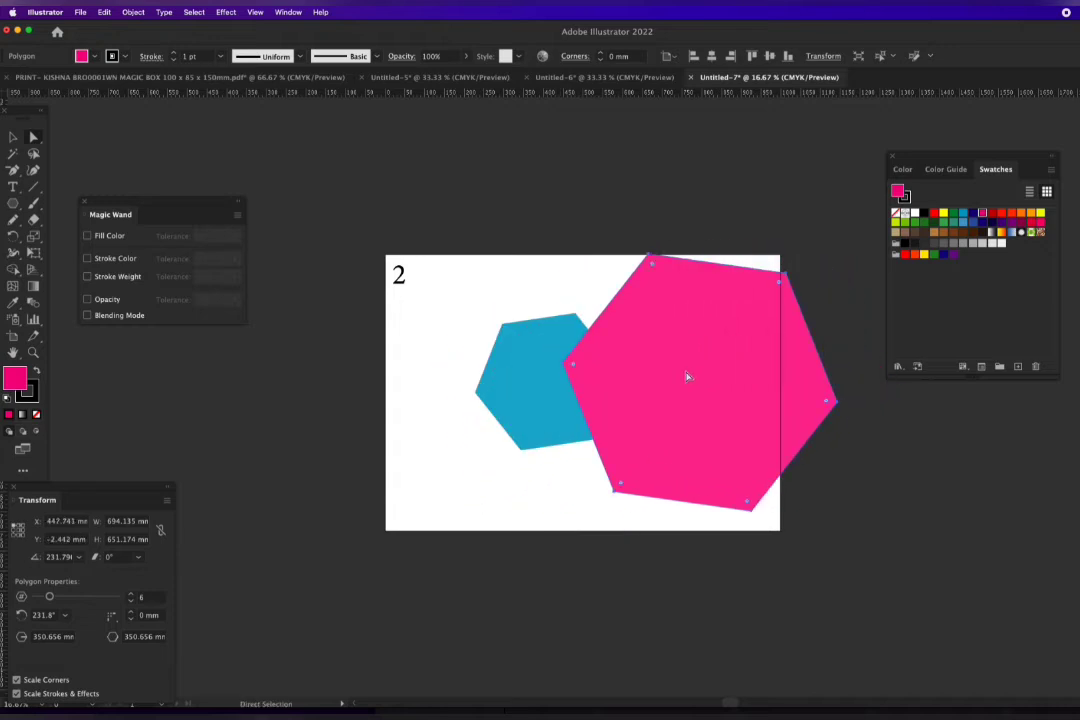
Undo the pink hexagon's move and select the blue hexagon hidden behind it
key(super+z)
key(super+shift+a)
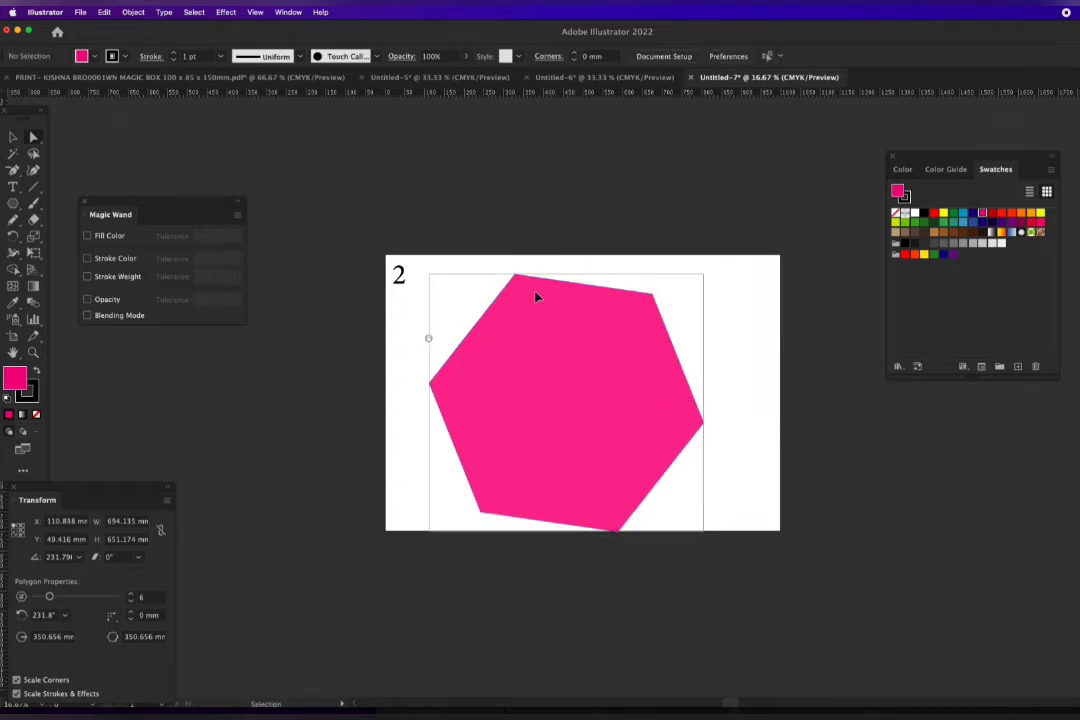
drag(564, 406, 622, 501)
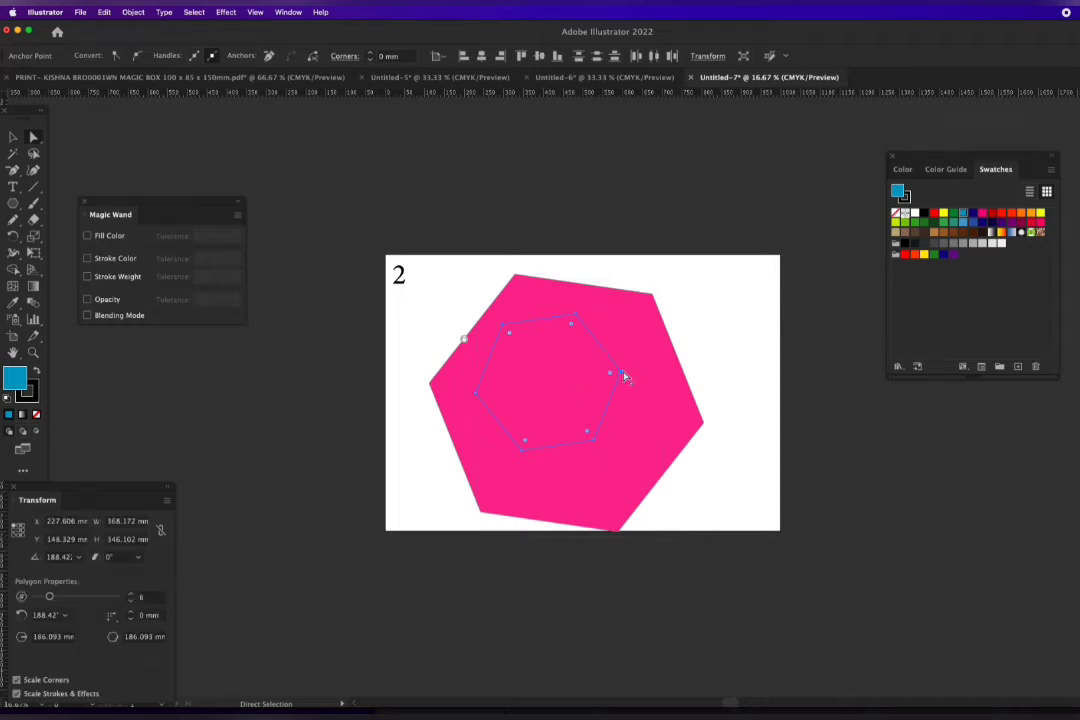
Move the hidden blue hexagon about 31 mm left and 51 mm down behind the pink one
drag(624, 376, 759, 280)
key(super+z)
drag(622, 374, 622, 414)
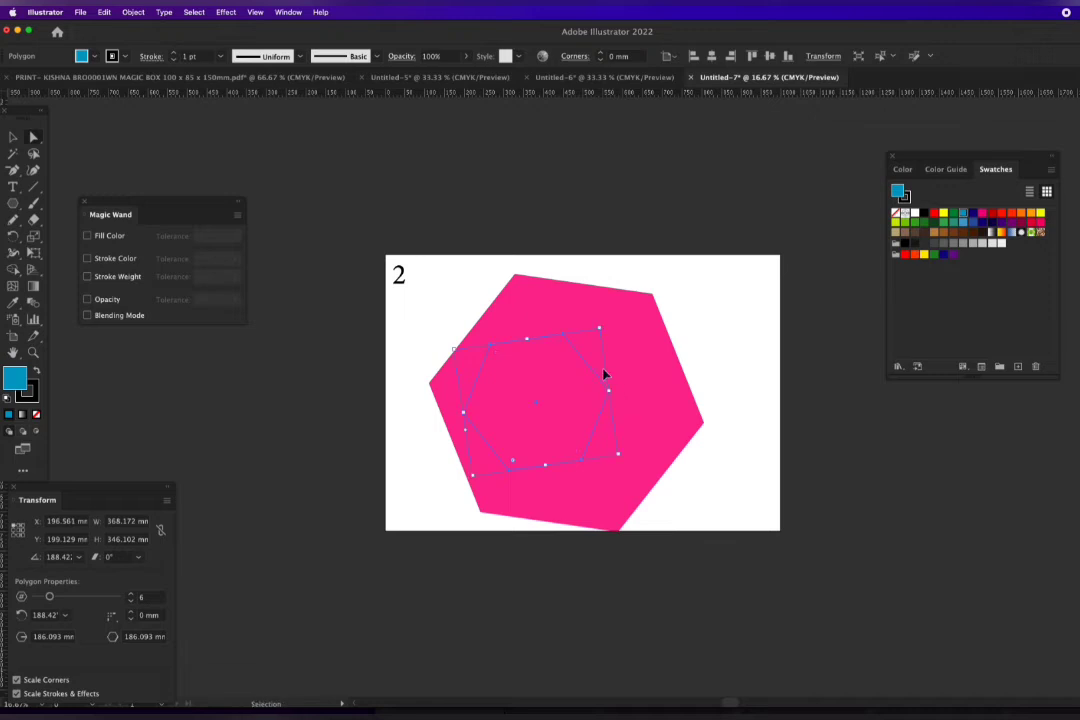
Replace the number in the artboard's upper-left text frame with 3
click(604, 374)
key(a)
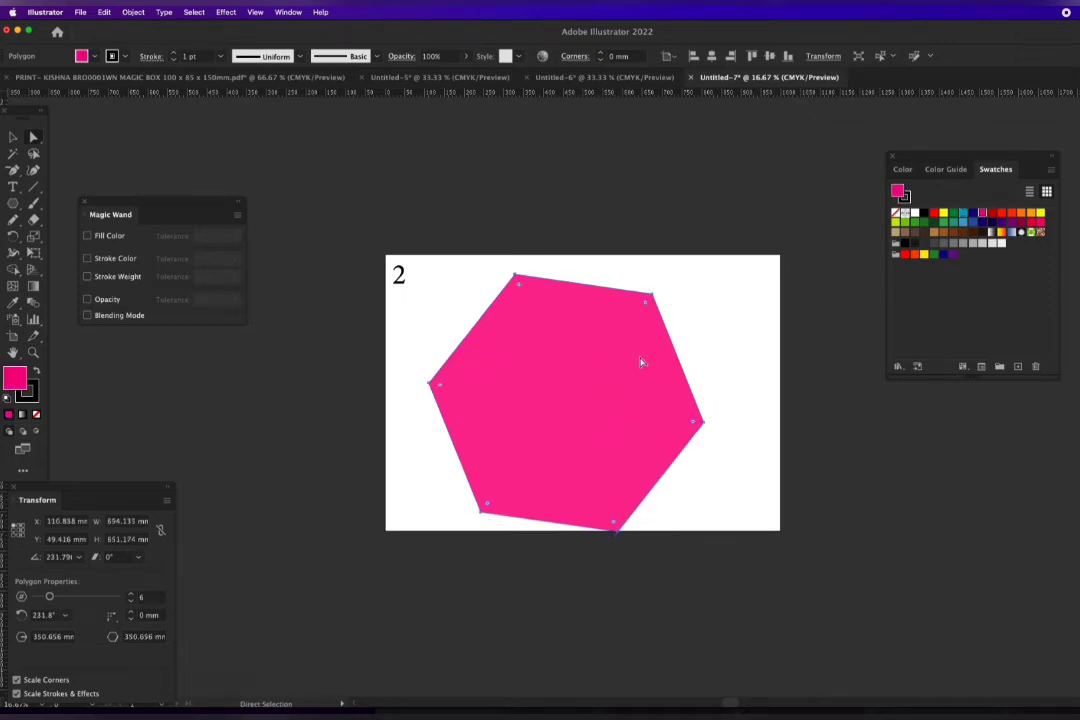
key(t)
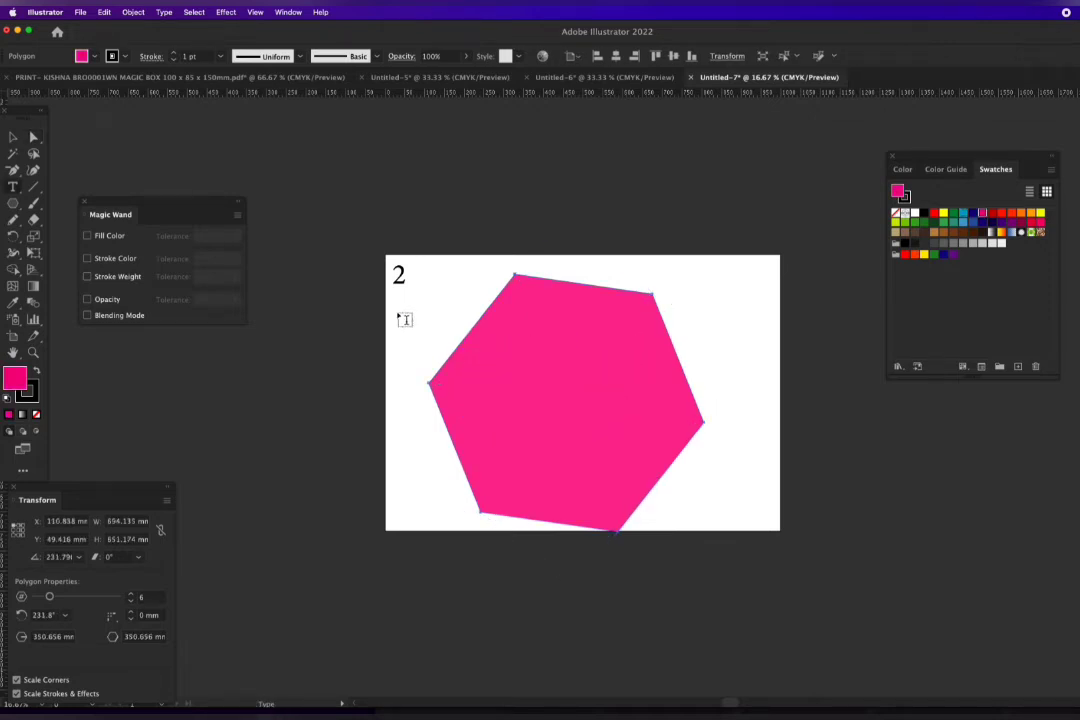
click(420, 270)
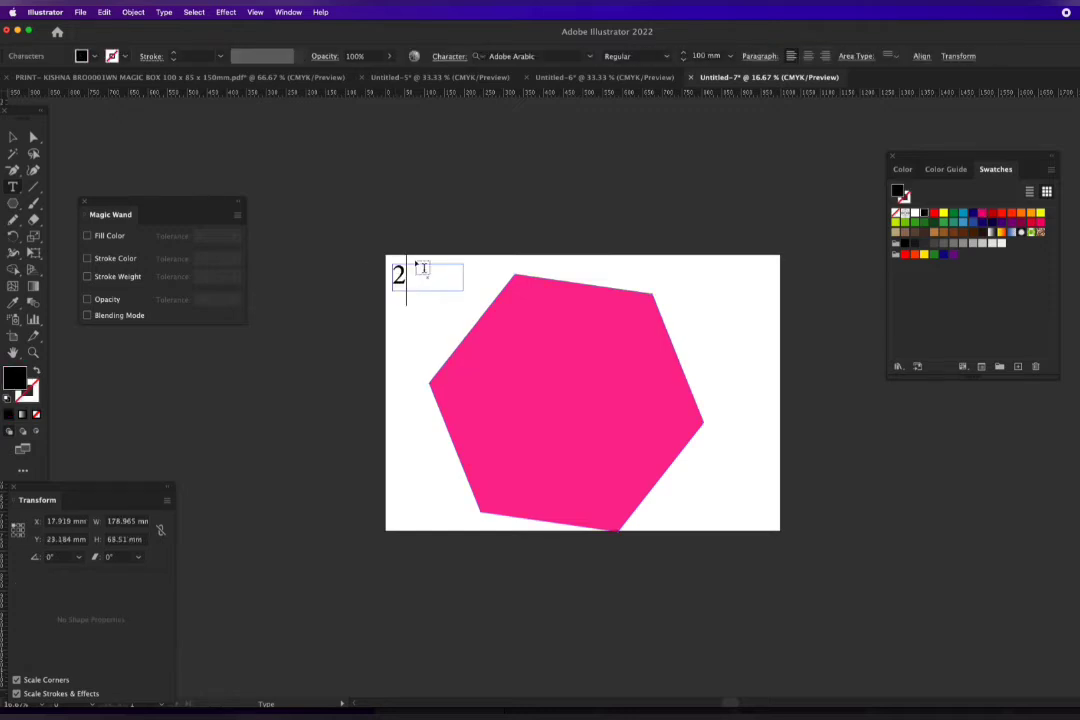
key(BackSpace)
text(3)
click(33, 137)
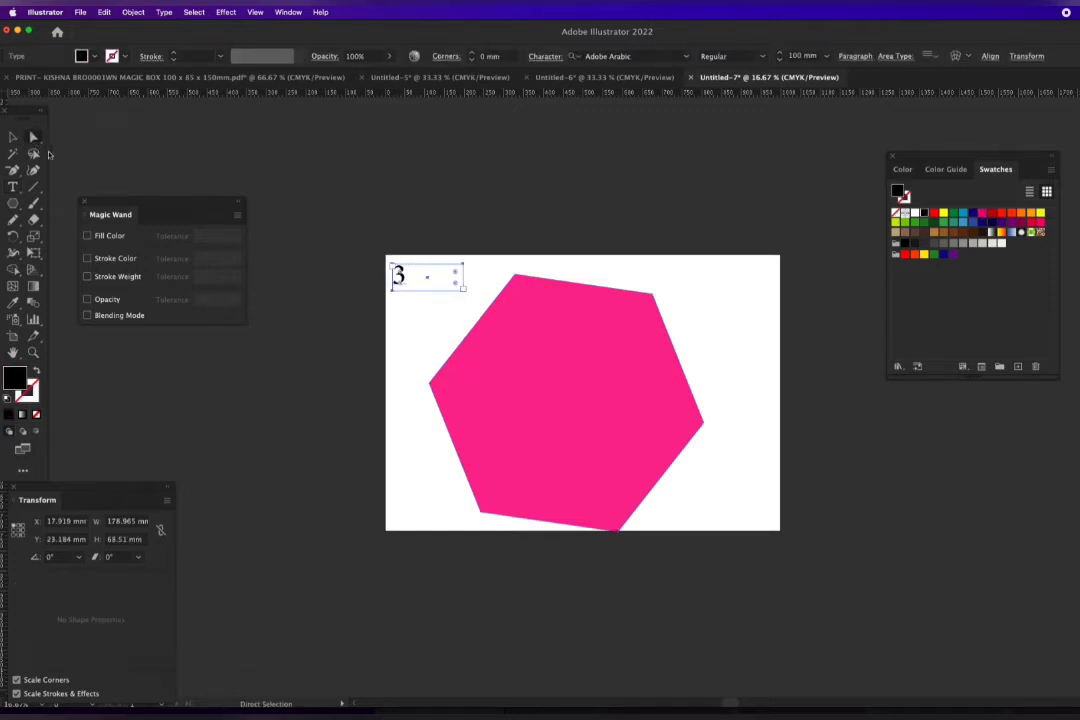
Delete the pink hexagon, stretch the text frame's right edge over the blue hexagon, and undo both changes
click(540, 296)
key(v)
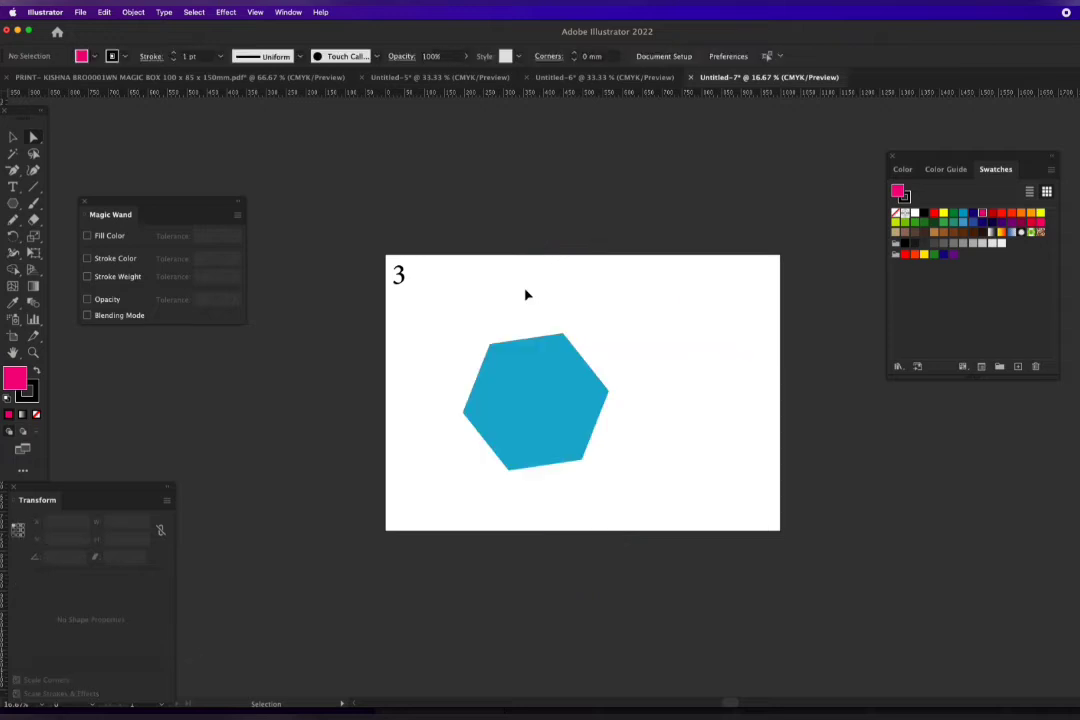
drag(460, 280, 586, 450)
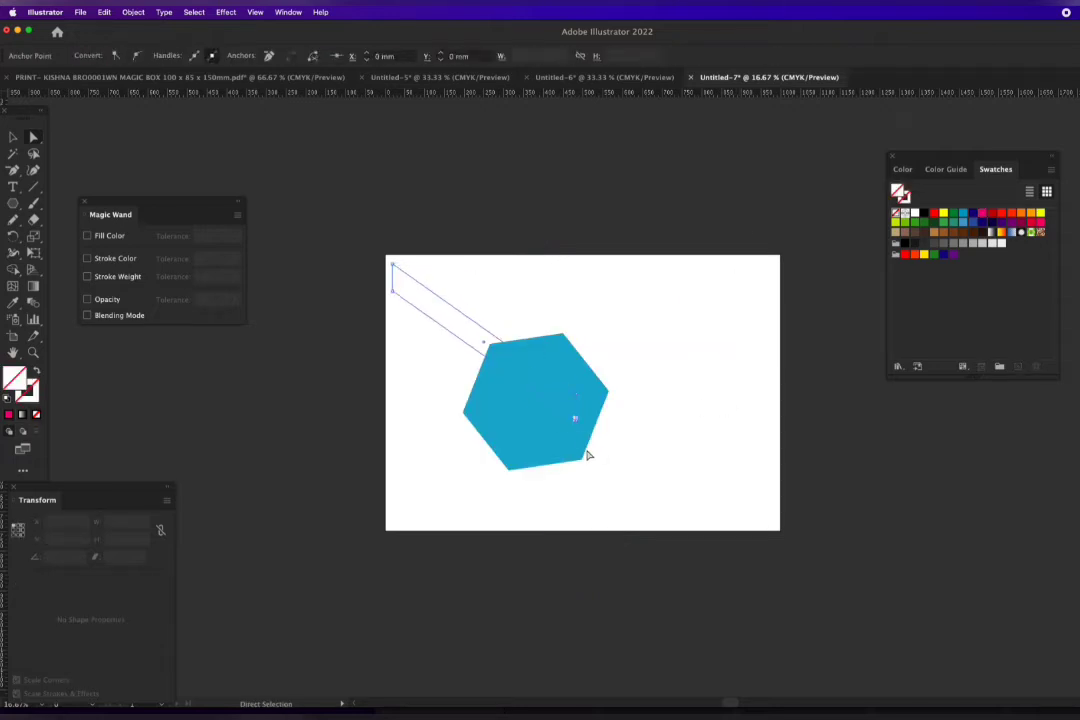
key(super+z)
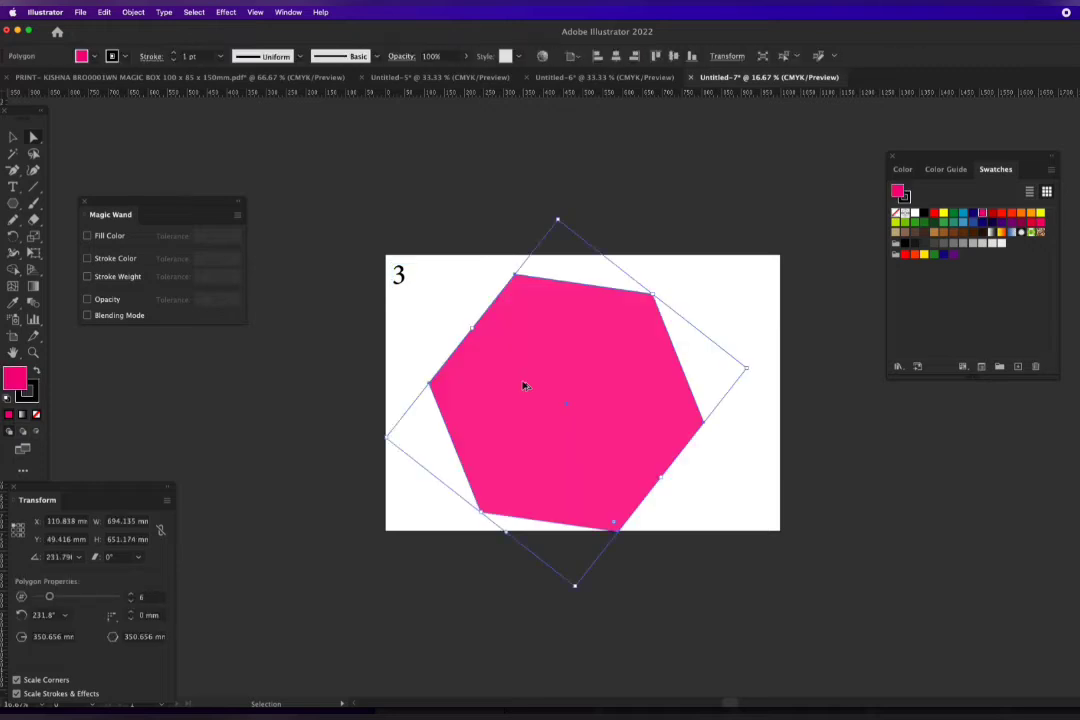
Use Direct Selection to select the top anchor points of the pink and blue hexagons together
key(a)
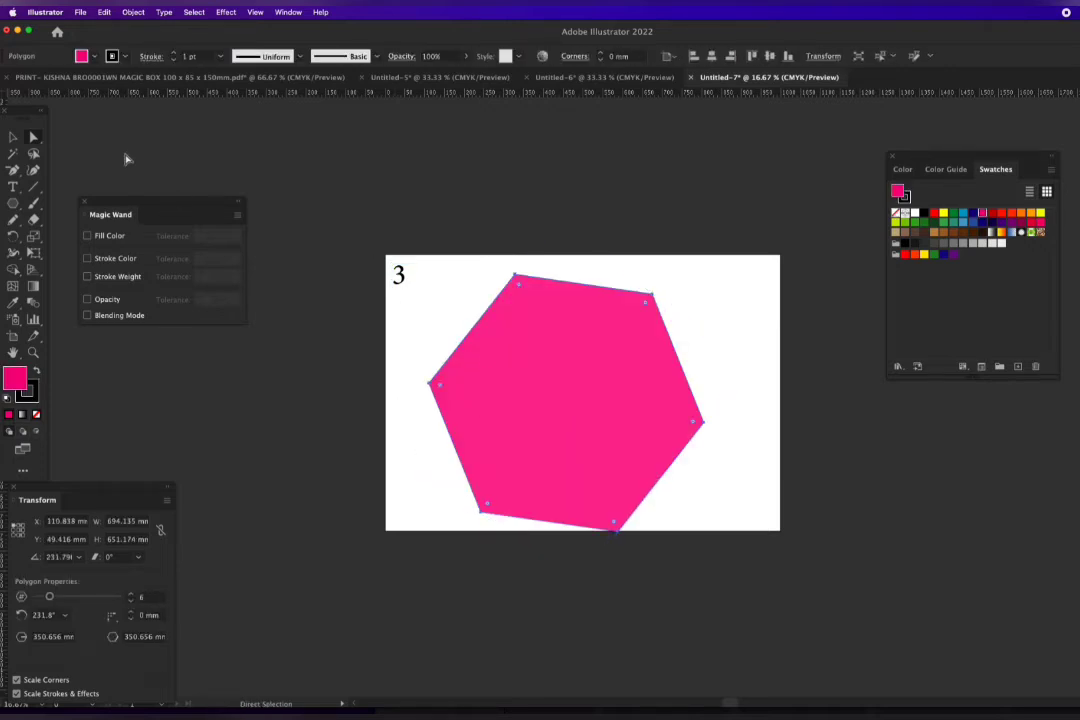
click(413, 336)
click(494, 224)
click(559, 350)
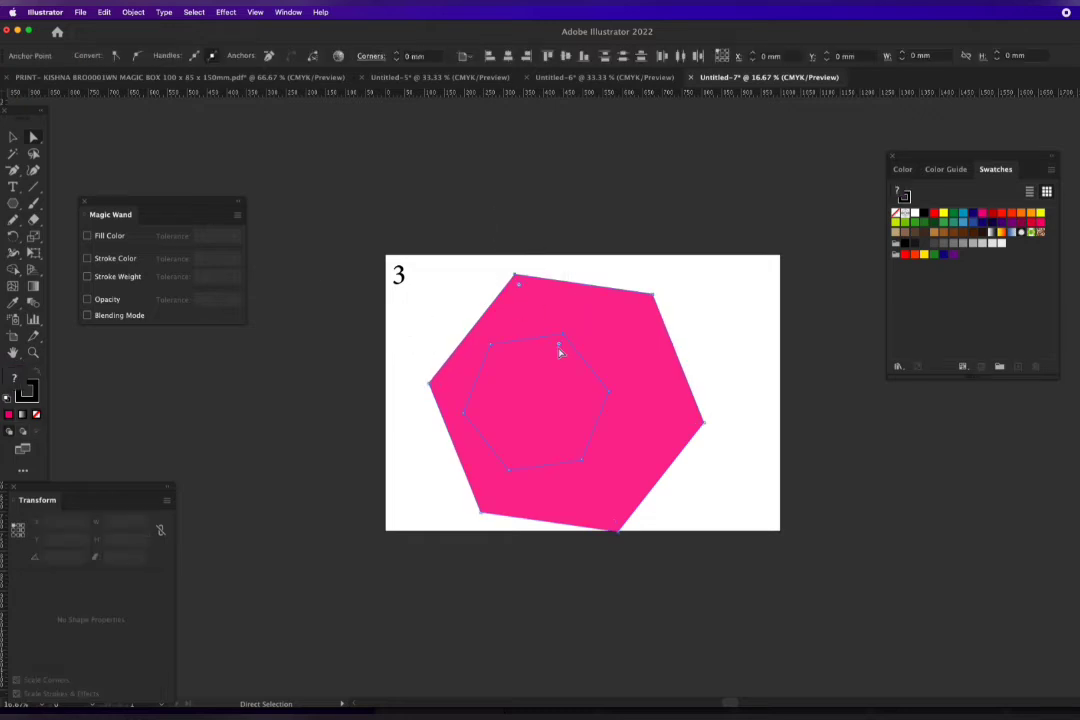
Replace the 3 in the artboard's text frame with x
key(t)
double_click(406, 272)
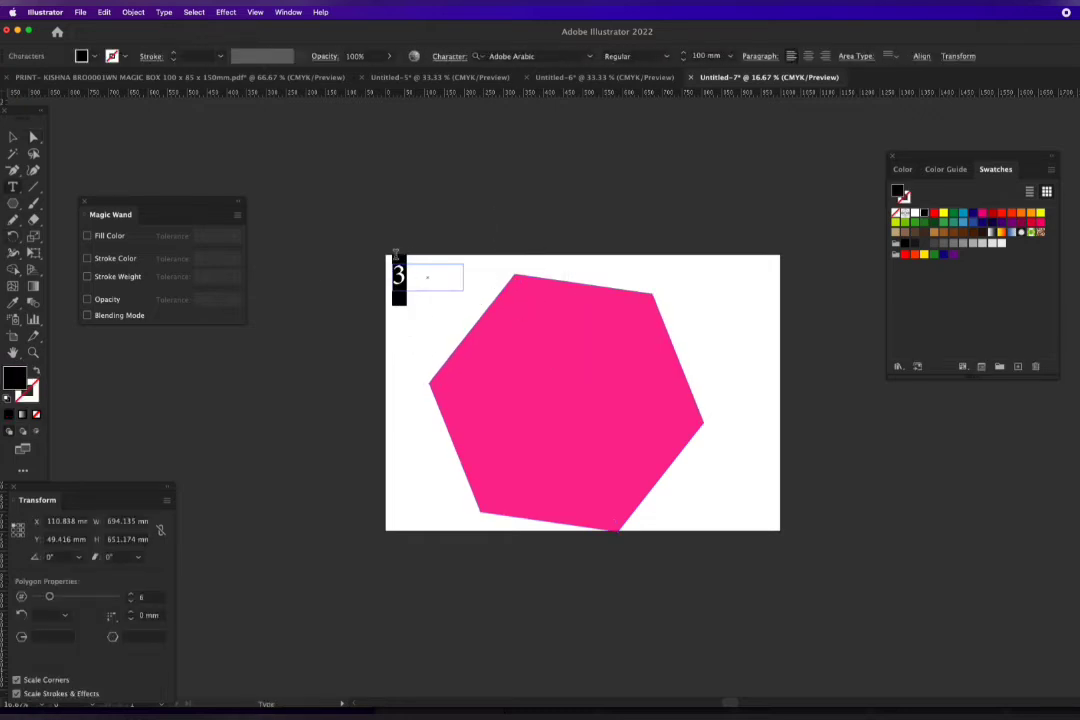
text(X)
click(33, 139)
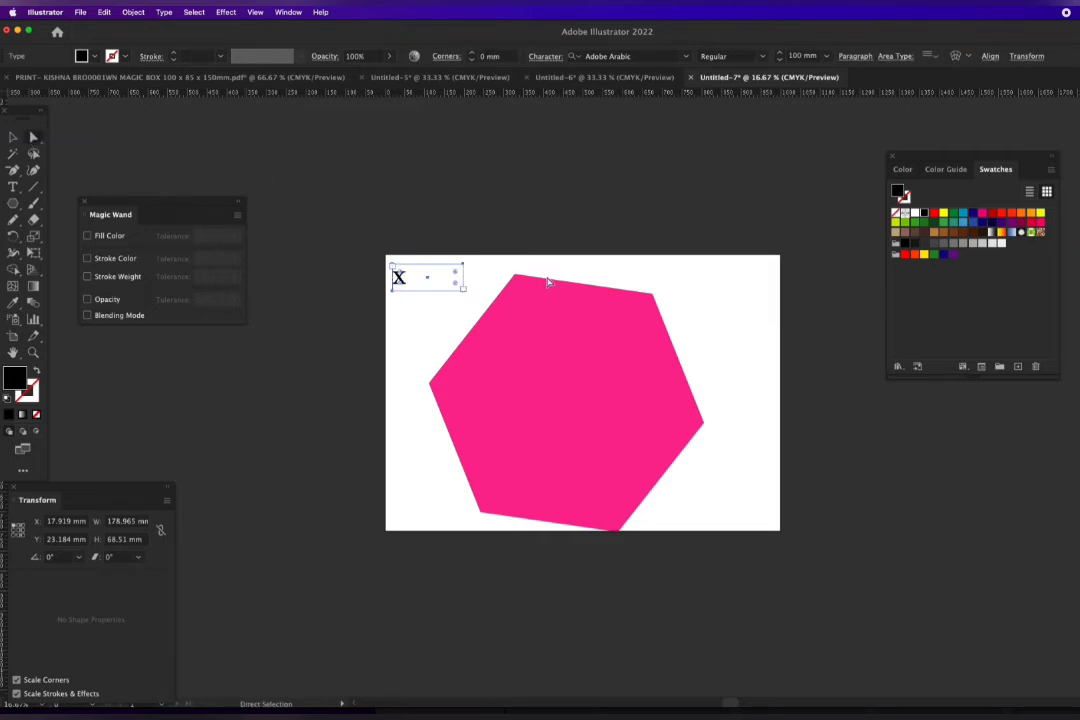
Expand the pink hexagon from a live shape into an ordinary path and deselect it
click(556, 318)
key(super+j)
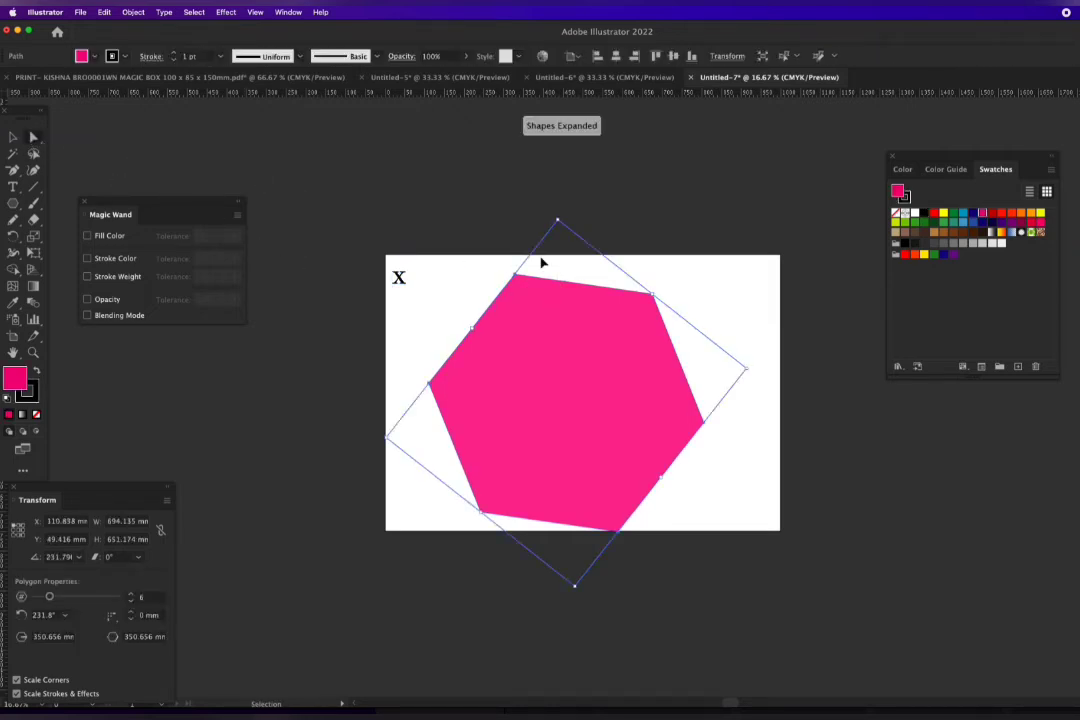
click(628, 339)
key(v)
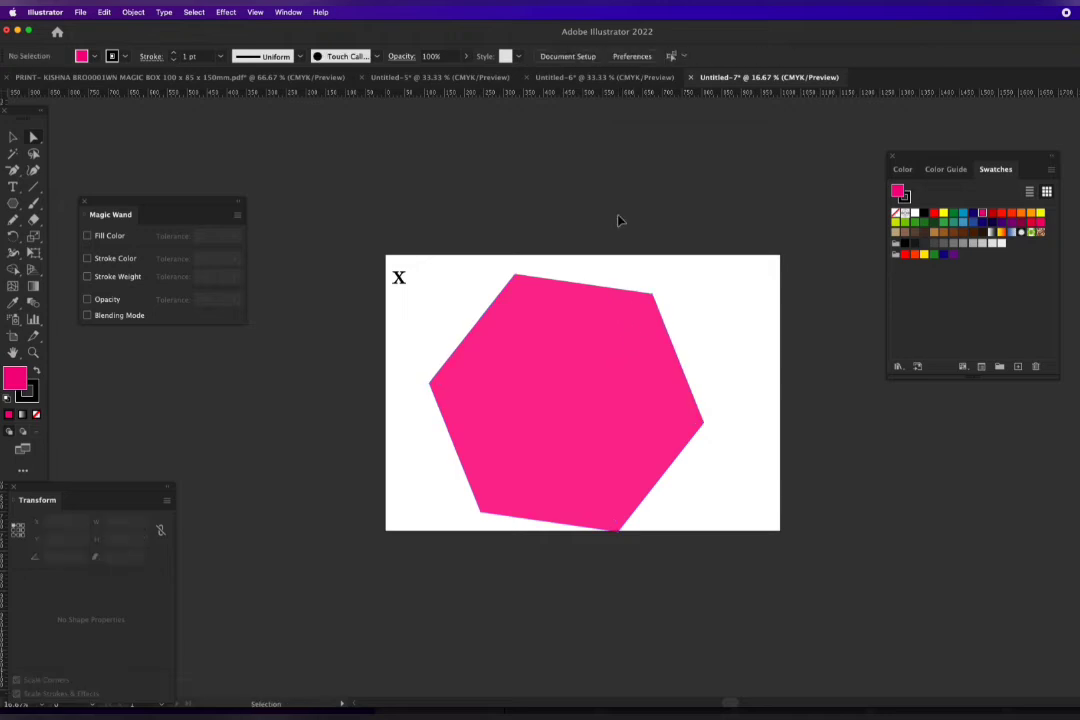
Select an upper anchor point on each of the two overlapping hexagons with the Direct Selection tool
key(a)
click(554, 316)
key(v)
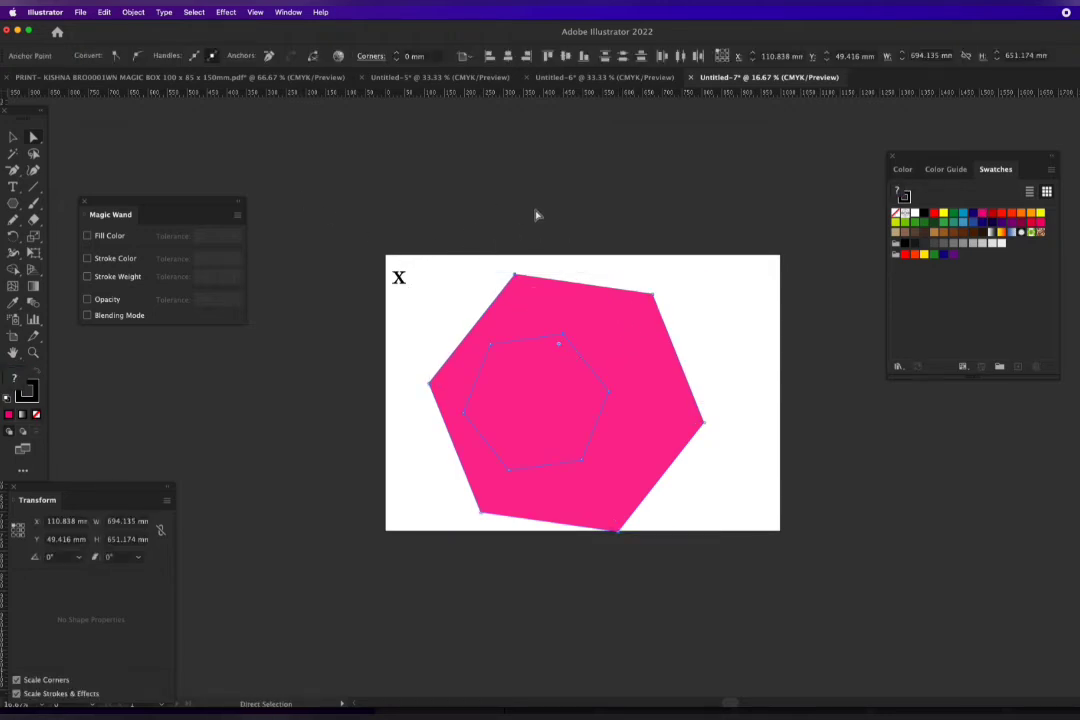
Delete only the pink hexagon's upper-left anchor point and undo the deletion
drag(501, 243, 533, 299)
key(super)
key(Delete)
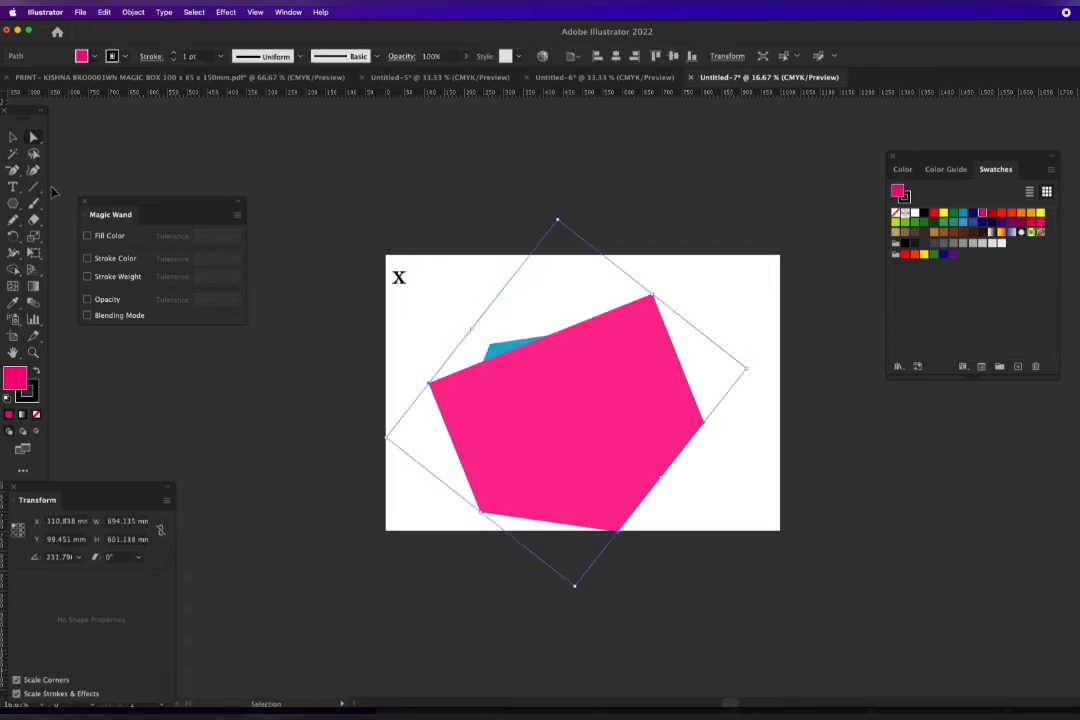
key(super+z)
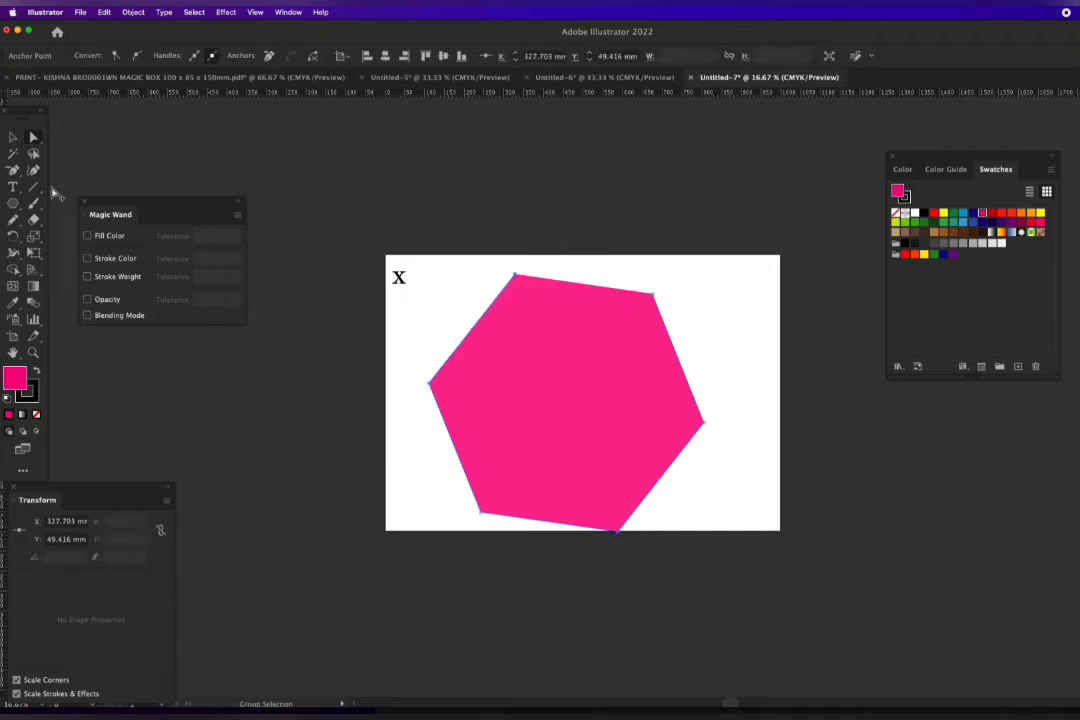
Select the entire pink hexagon path, delete it and undo the deletion
click(540, 299)
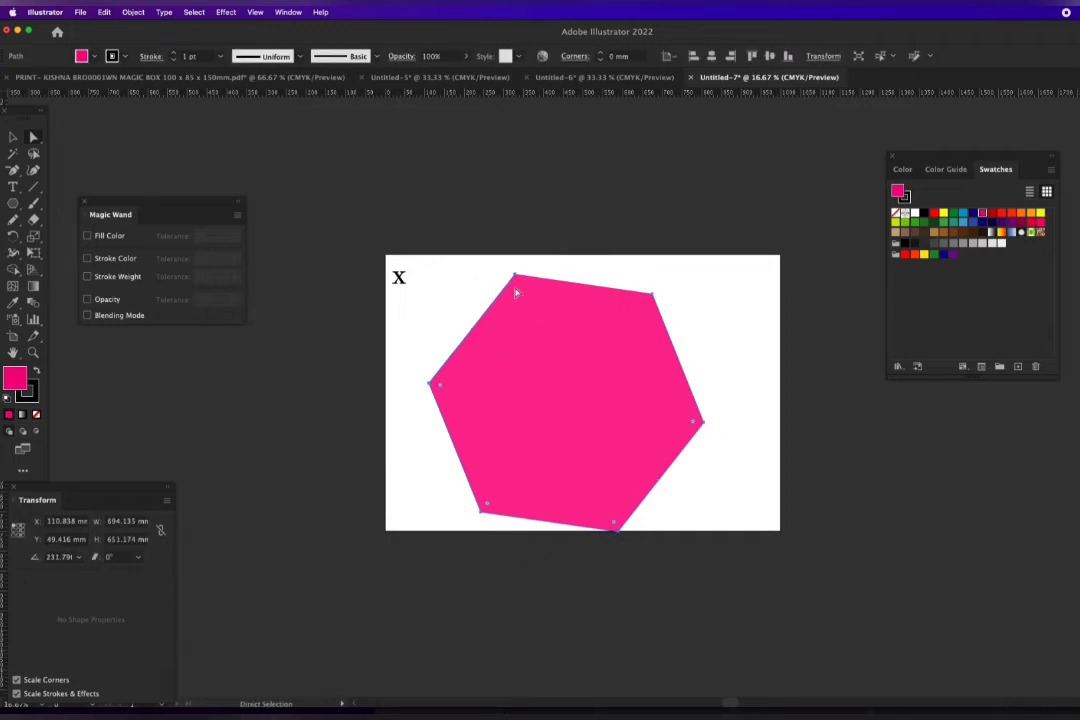
key(super)
key(Delete)
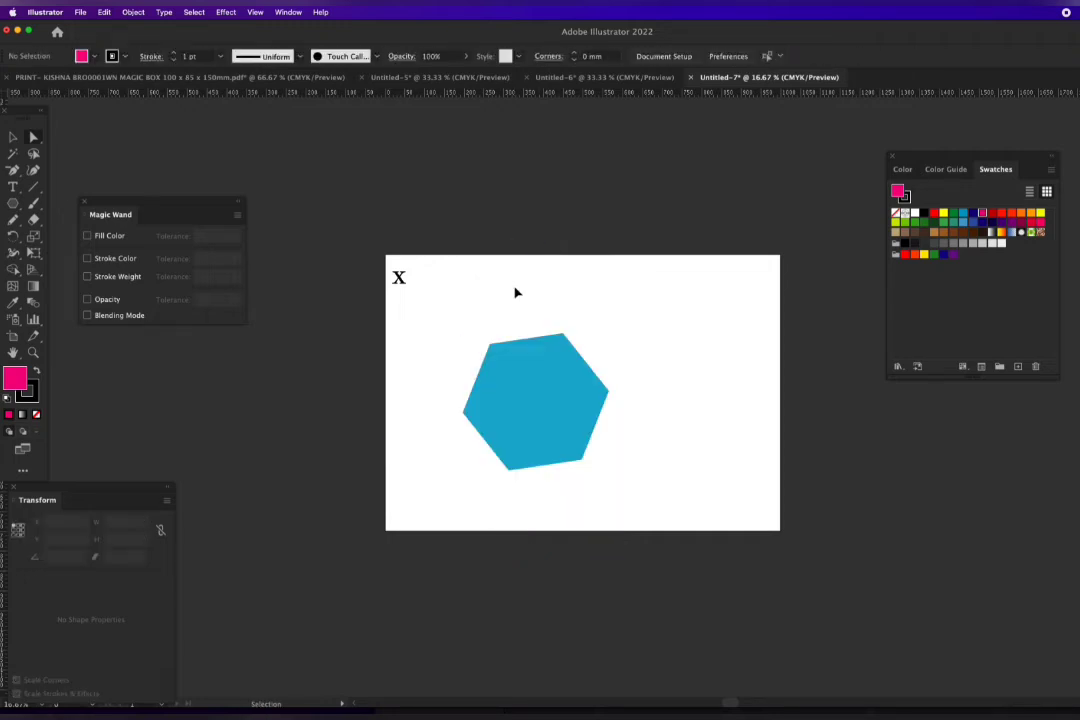
key(super+z)
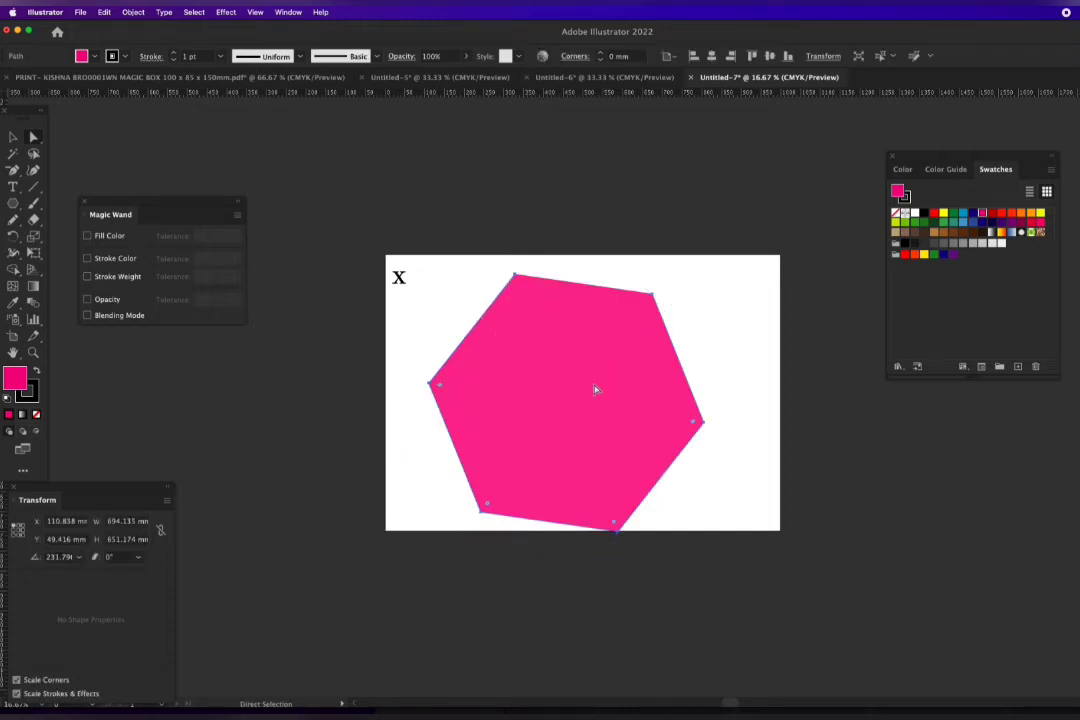
Move the pink hexagon about 21 mm left and 32 mm up
mouse_move(595, 389)
mouse_down()
mouse_move(586, 381)
mouse_move(566, 393)
mouse_move(593, 388)
mouse_up()
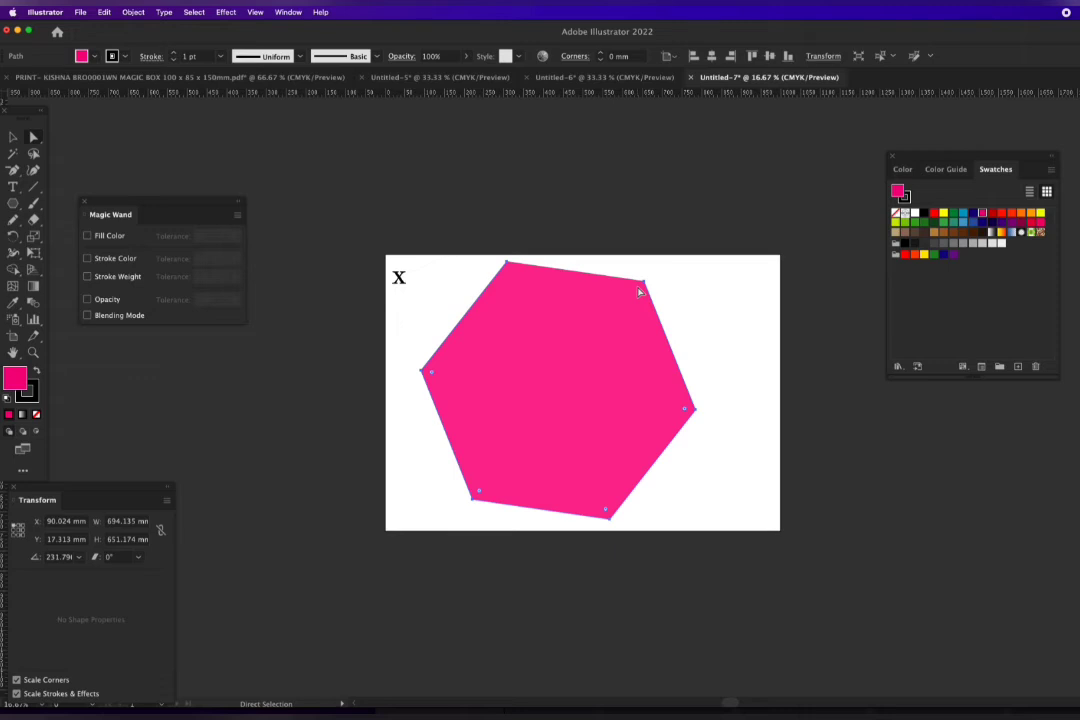
In the Untitled-6 document, select the upper-left red hexagon and all objects with the same fill color
click(400, 77)
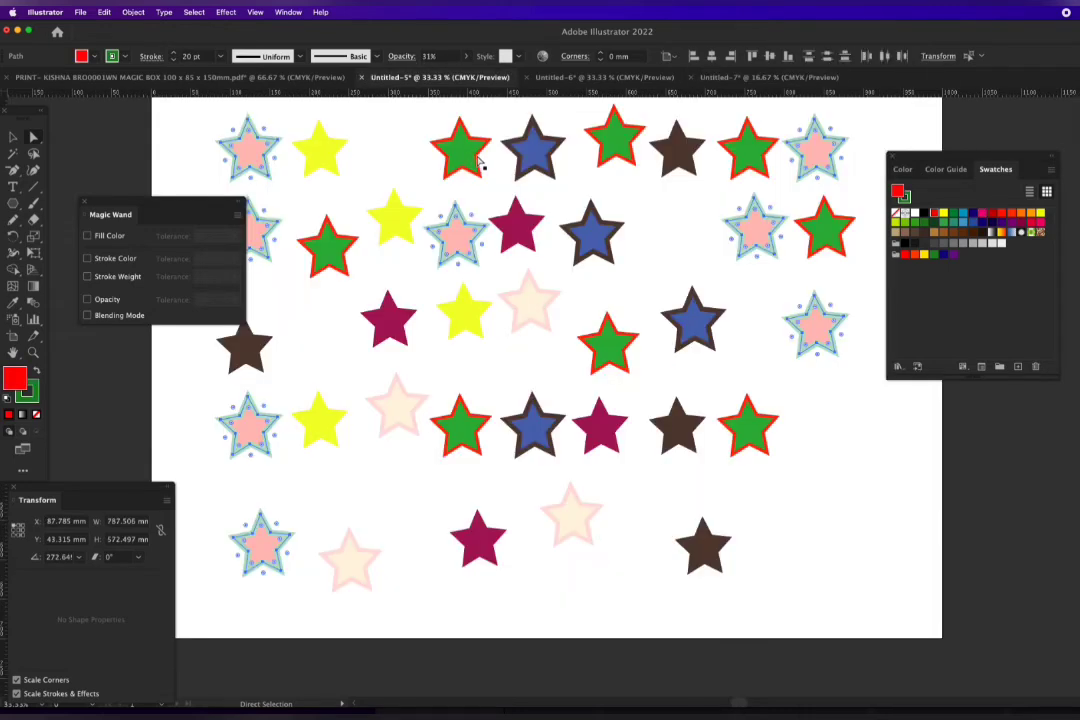
click(565, 77)
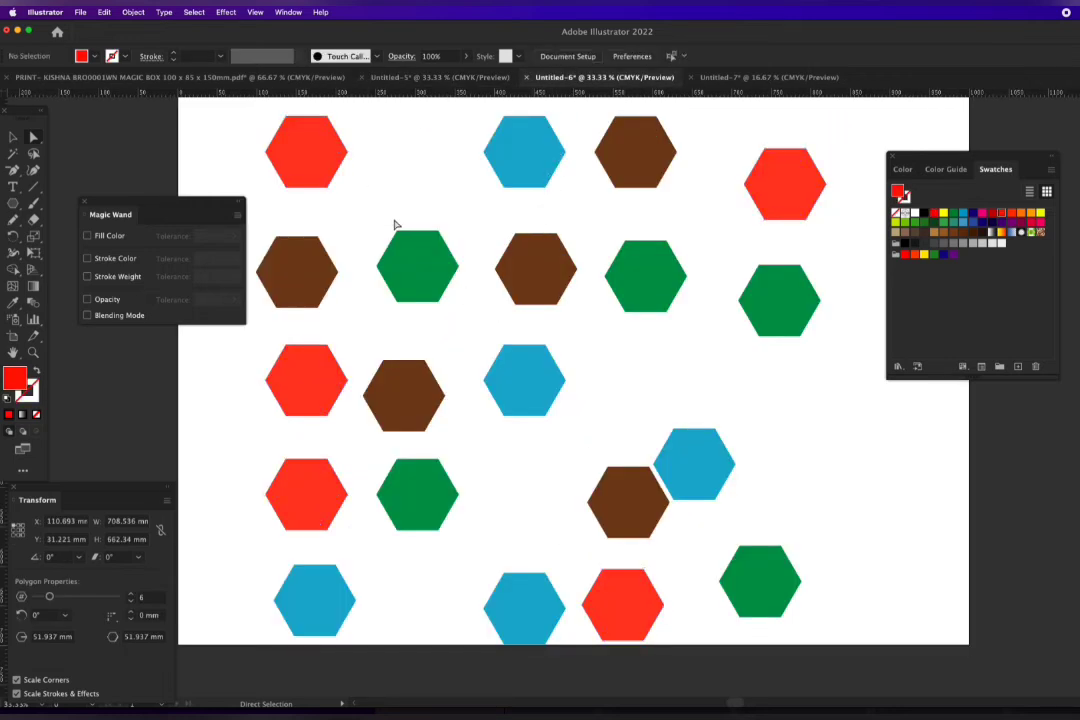
click(297, 125)
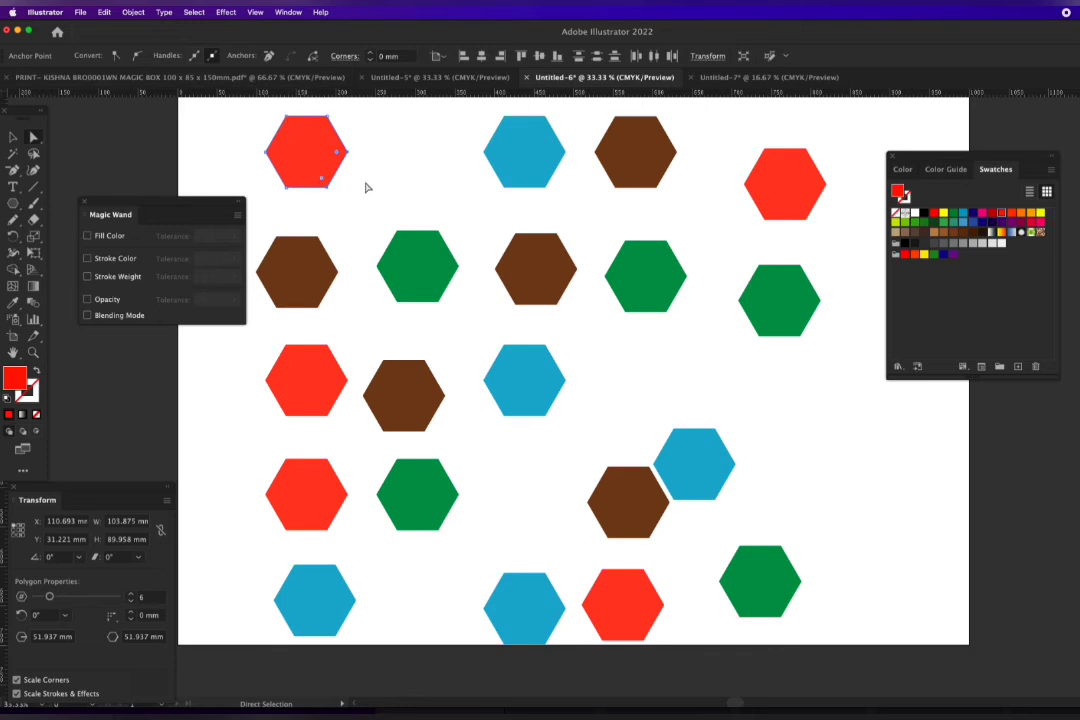
click(301, 140)
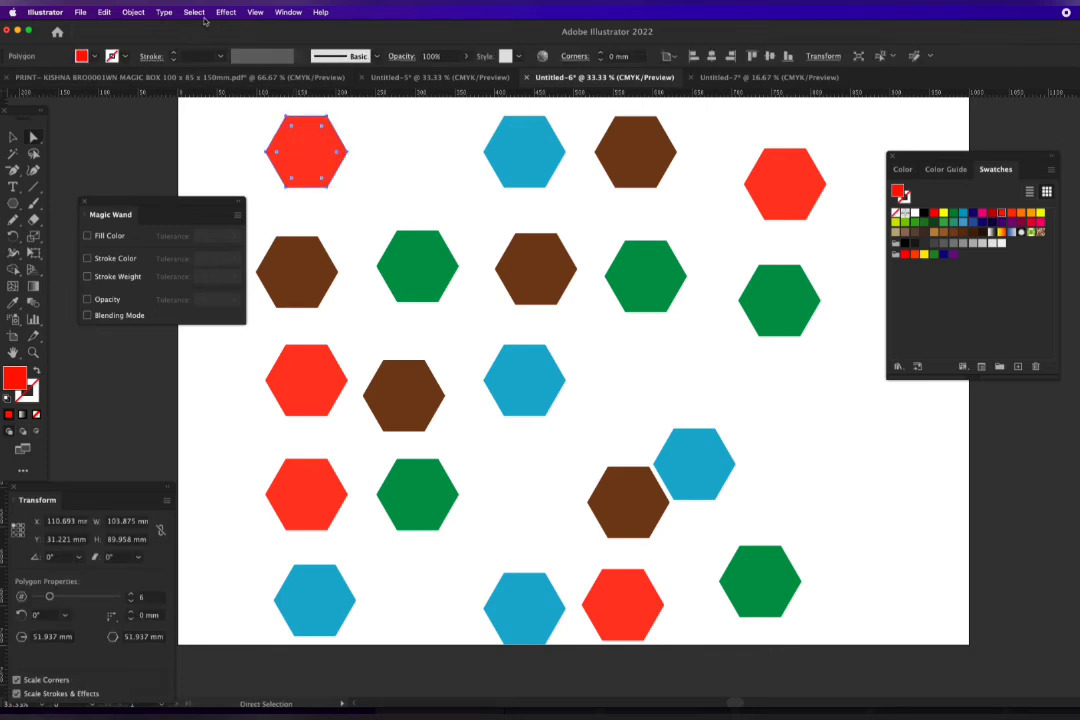
click(194, 12)
mouse_move(229, 126)
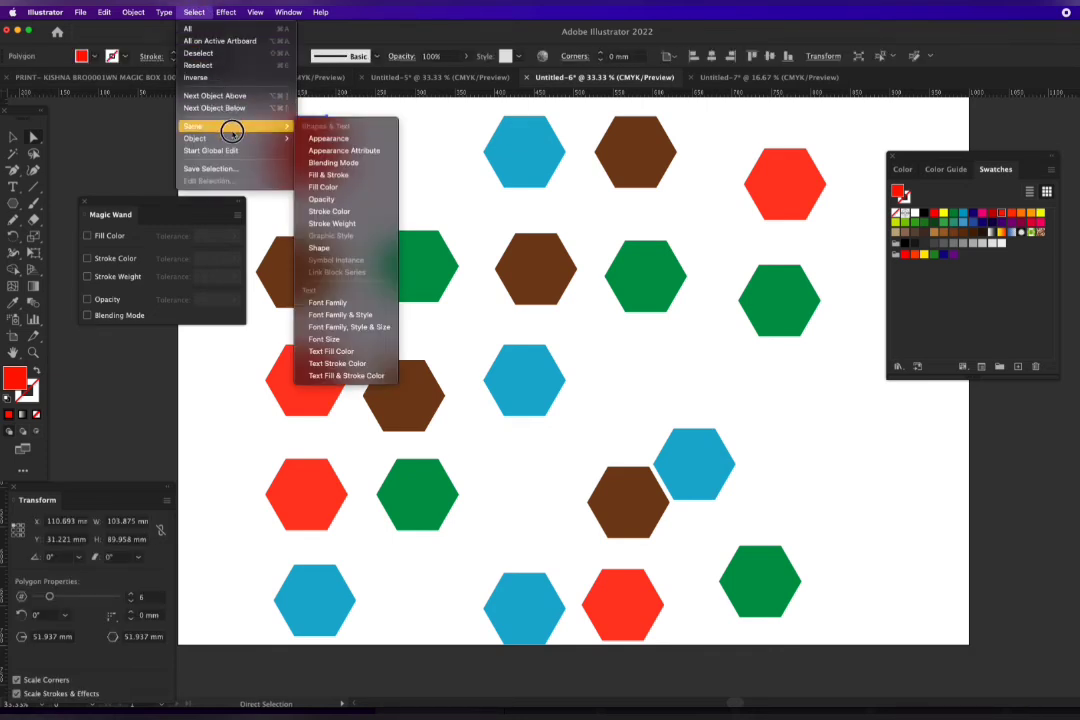
click(341, 187)
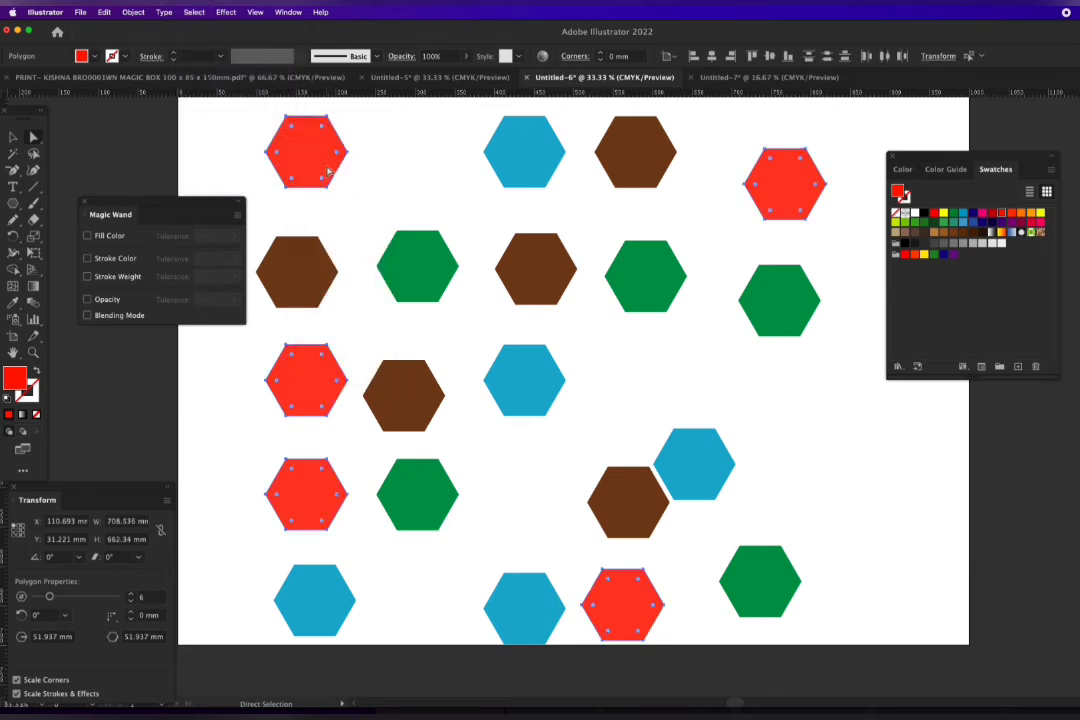
Repeat the same-fill-color selection on the red hexagons and deselect everything
click(192, 12)
mouse_move(230, 126)
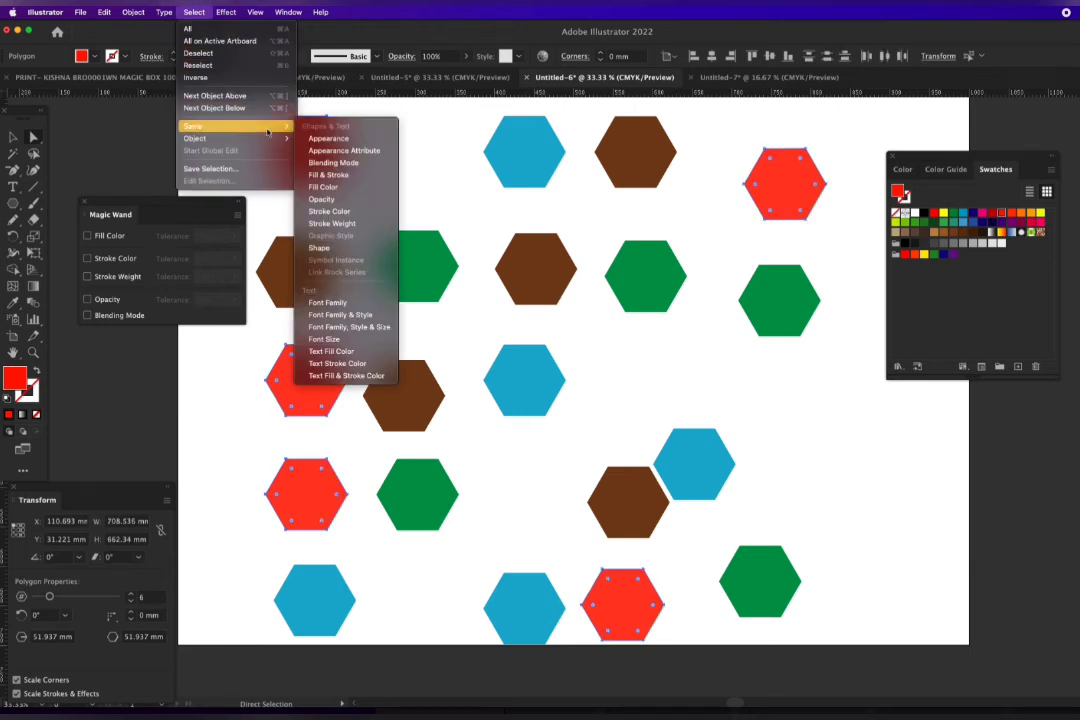
click(342, 189)
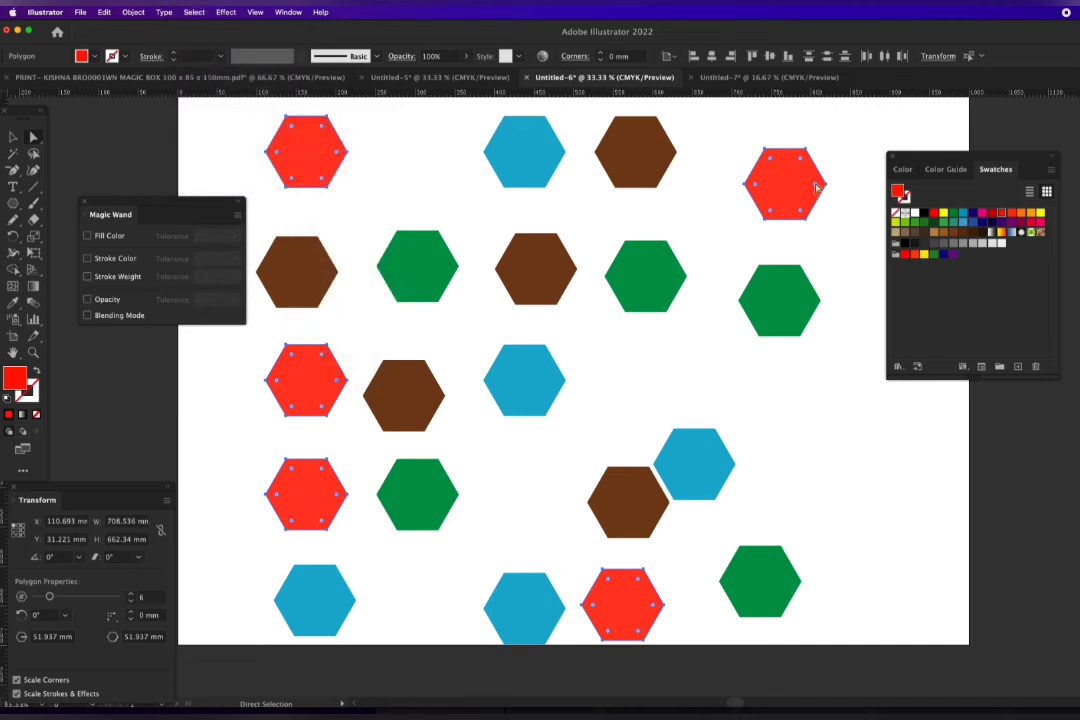
click(423, 215)
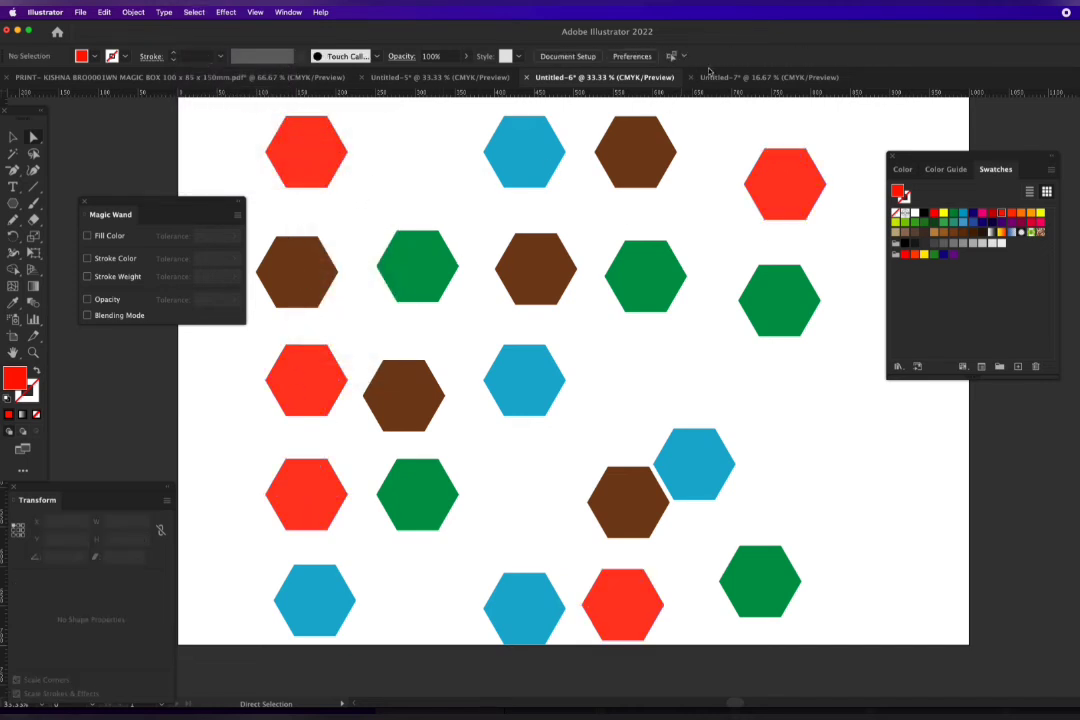
In the Untitled-5 document, undo the opacity changes on the red and orange stars and clear the selection
click(475, 80)
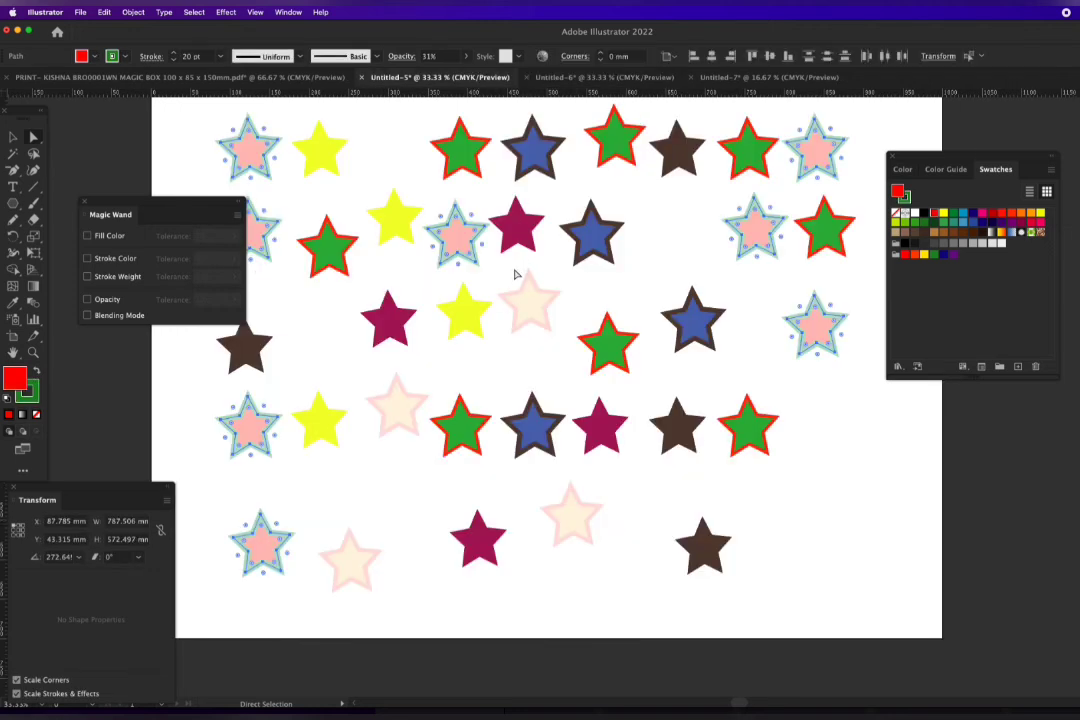
key(super+z)
key(super+z)
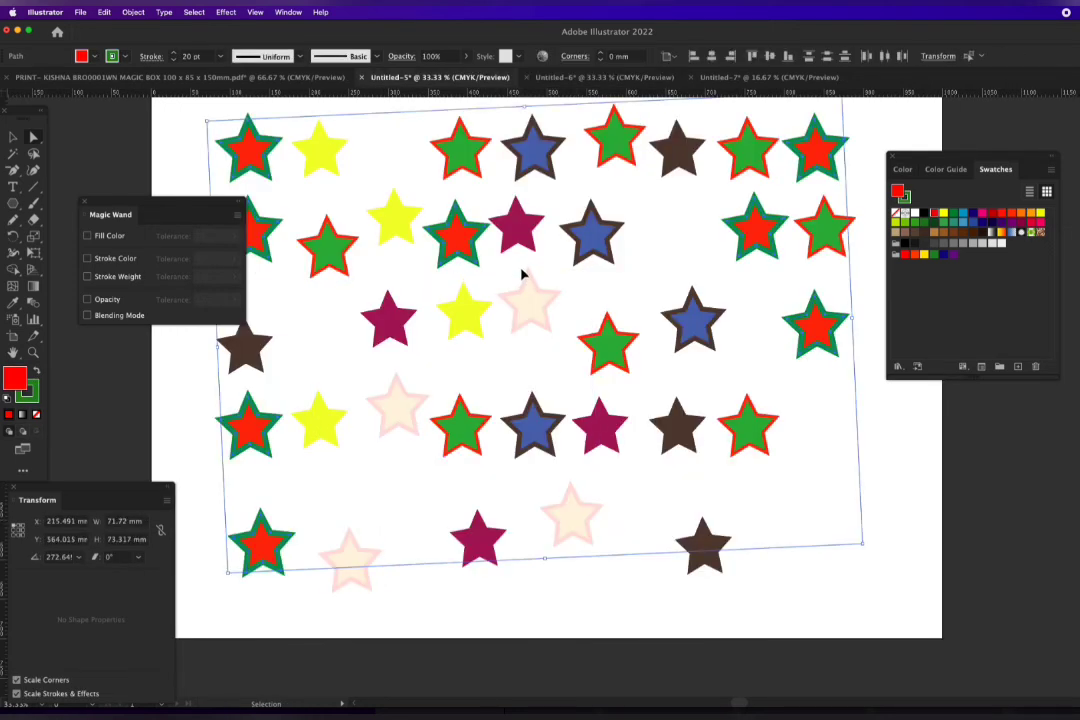
key(super+z)
key(super+z)
click(513, 260)
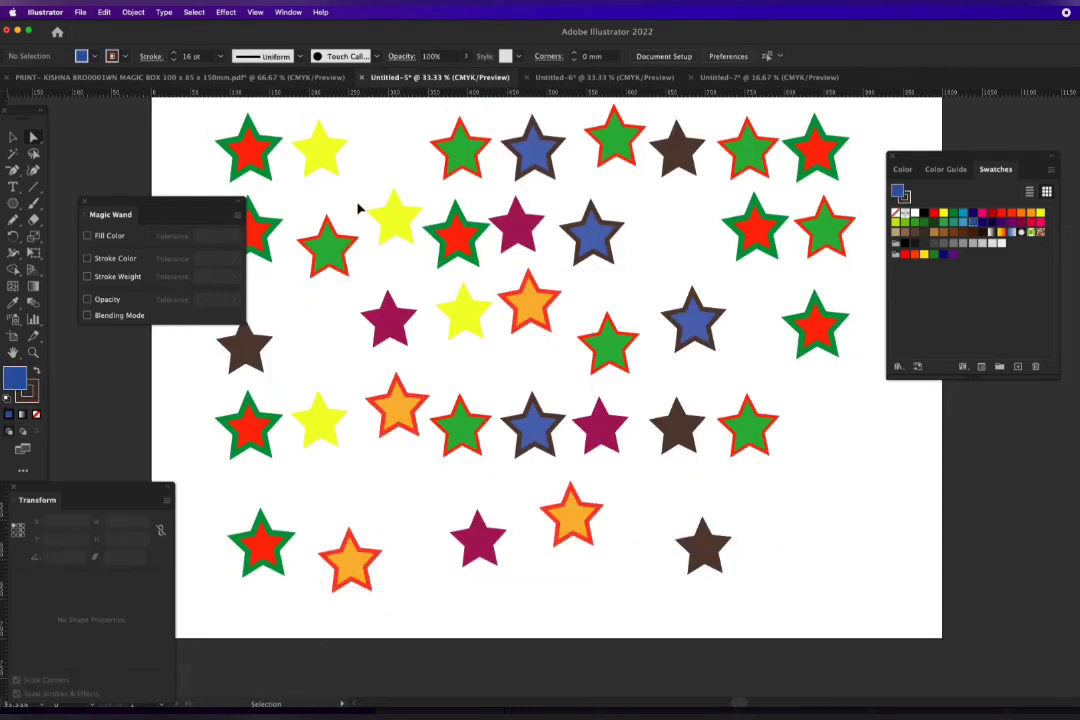
Select the green star with the red outline near the upper left and all objects with the same stroke color
drag(321, 193, 342, 231)
click(194, 12)
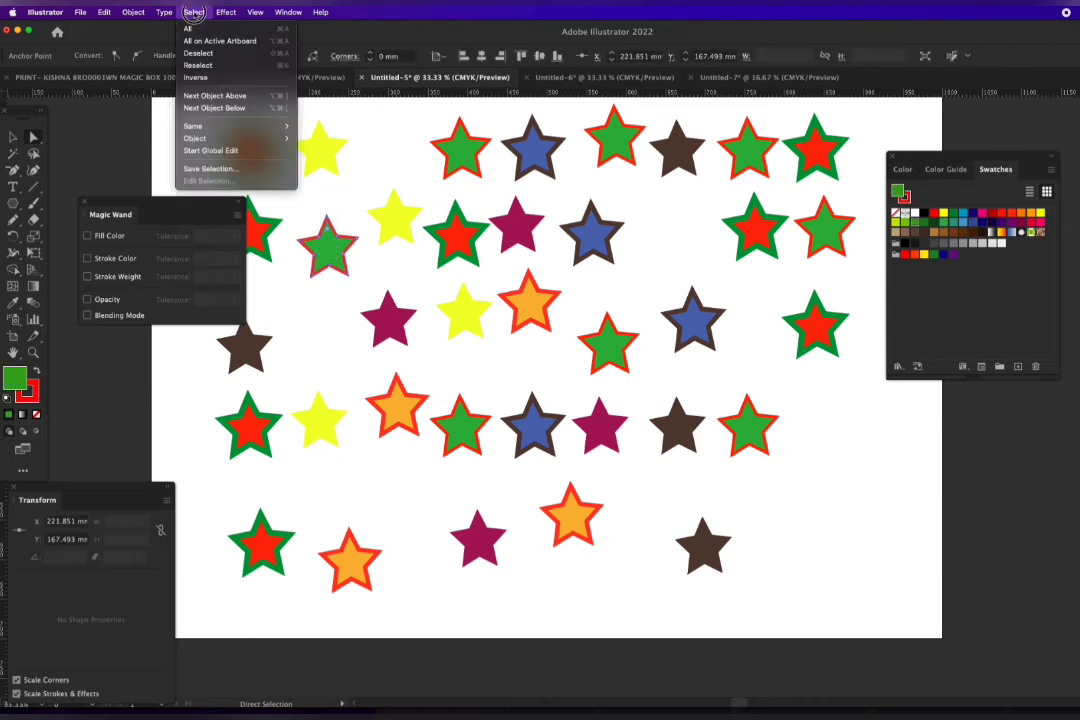
mouse_move(193, 126)
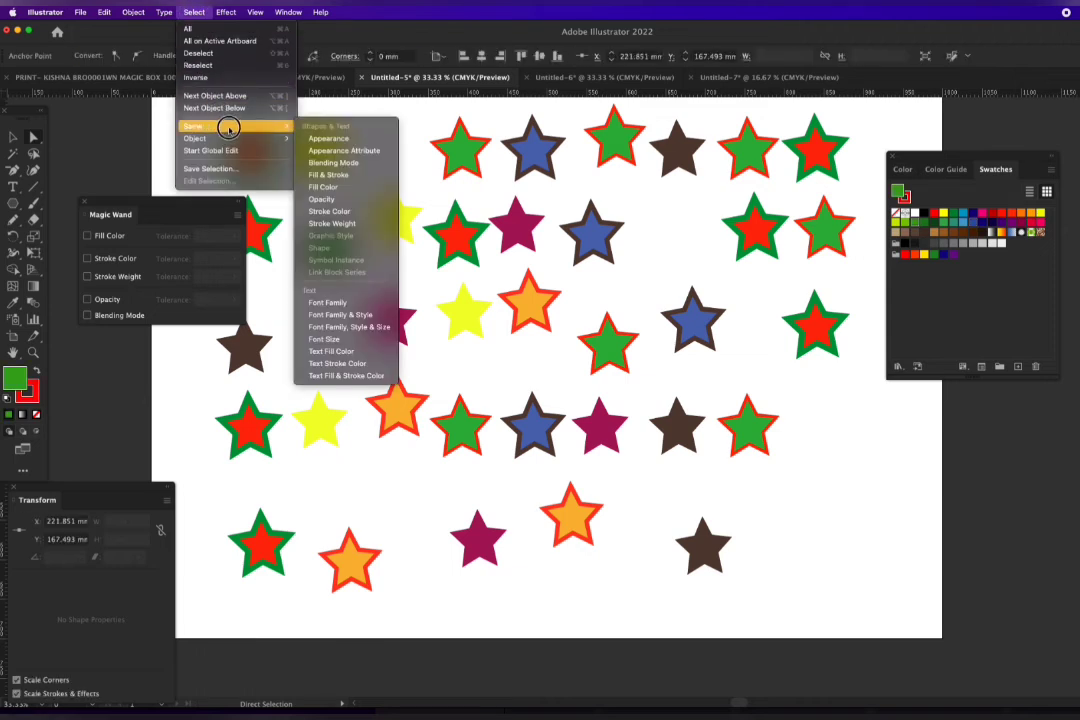
click(336, 211)
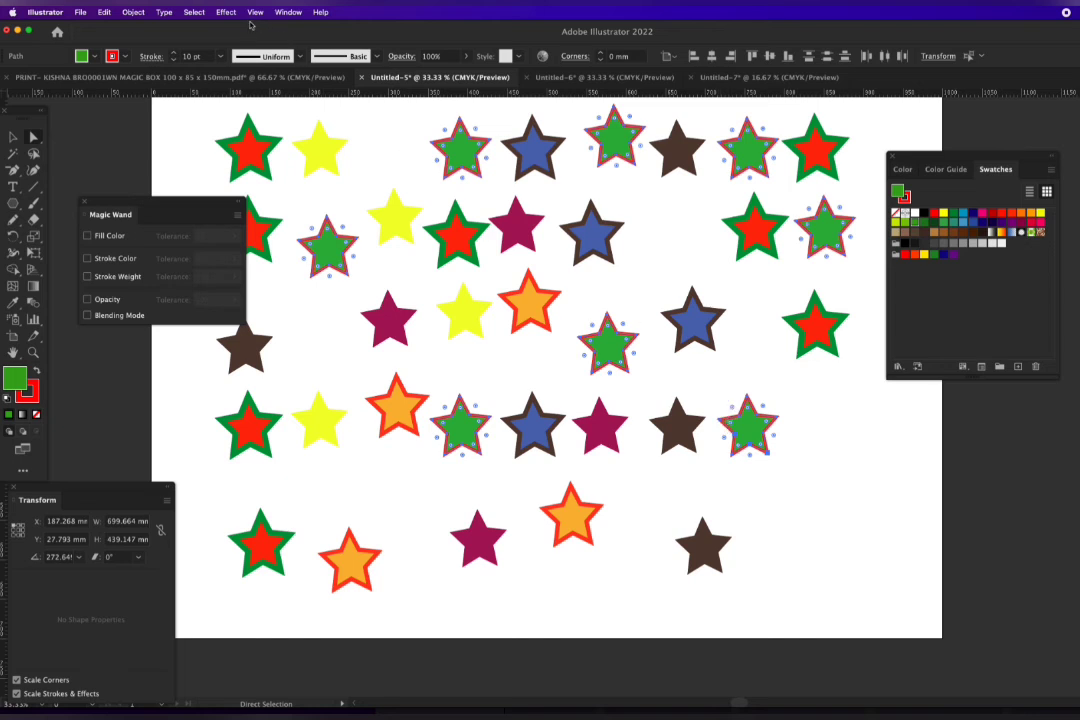
click(195, 13)
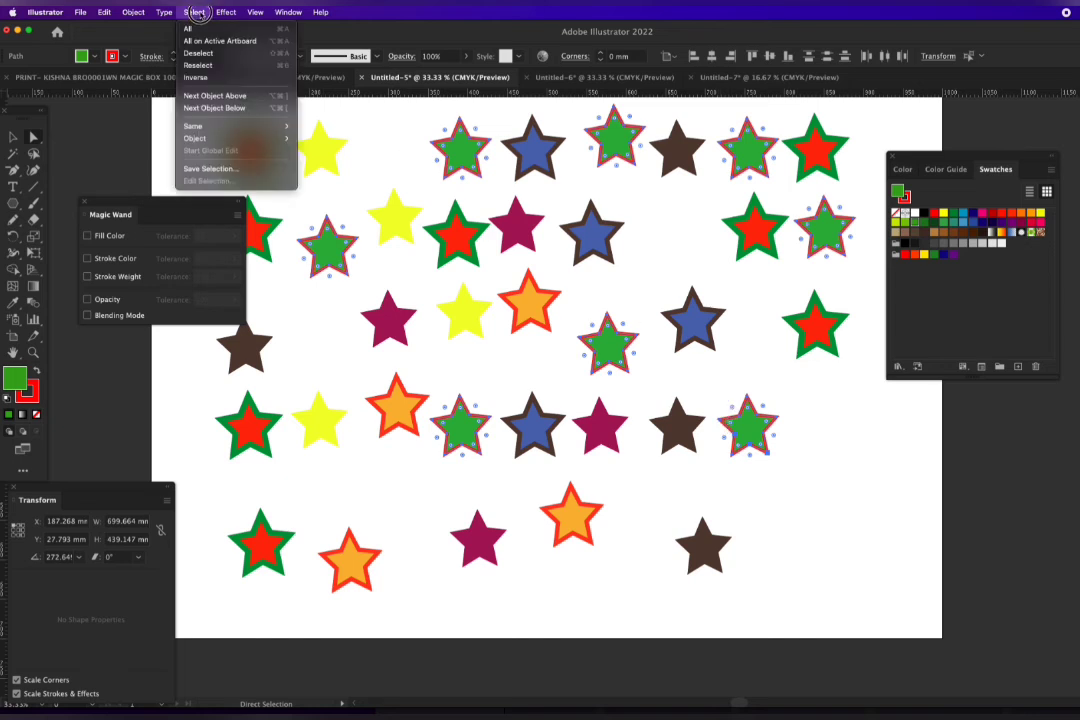
click(224, 129)
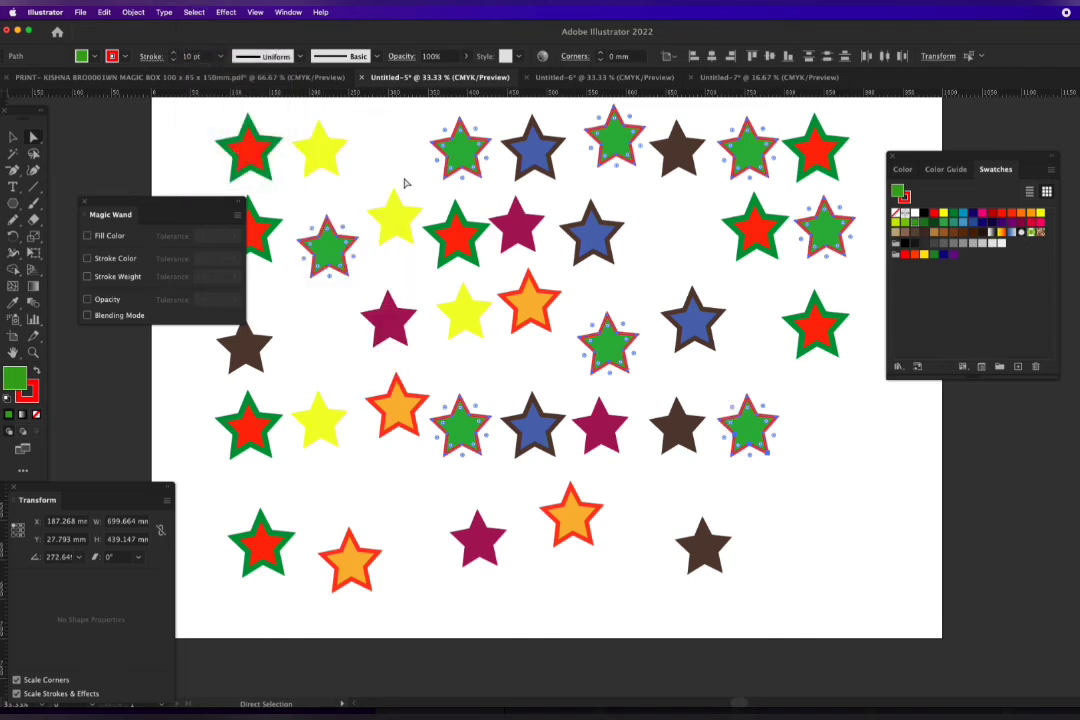
In the Untitled-6 document, delete all hexagons except one blue one and move that hexagon to the middle of the artboard
click(545, 77)
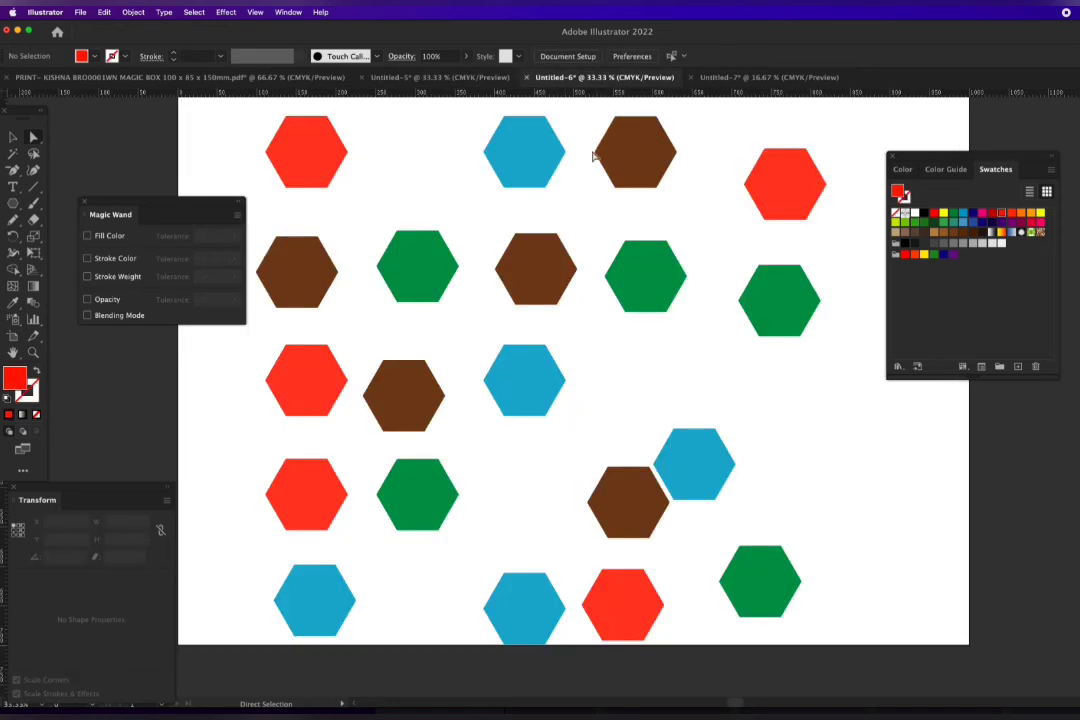
drag(722, 452, 780, 410)
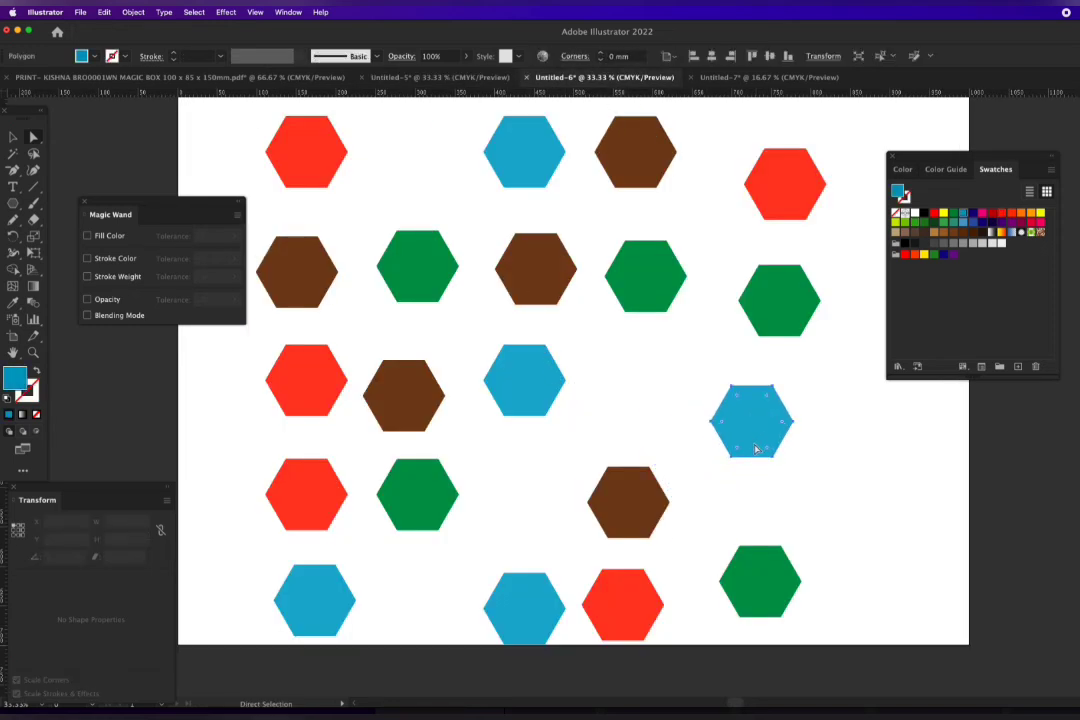
drag(849, 571, 213, 479)
key(Delete)
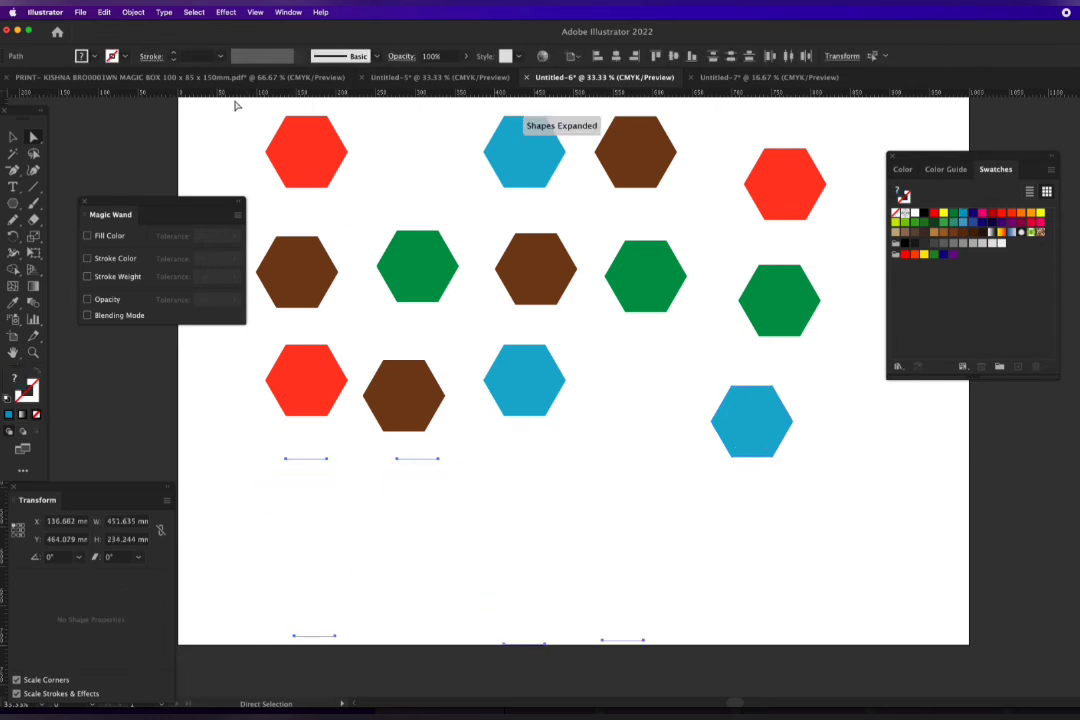
drag(234, 104, 578, 618)
key(Delete)
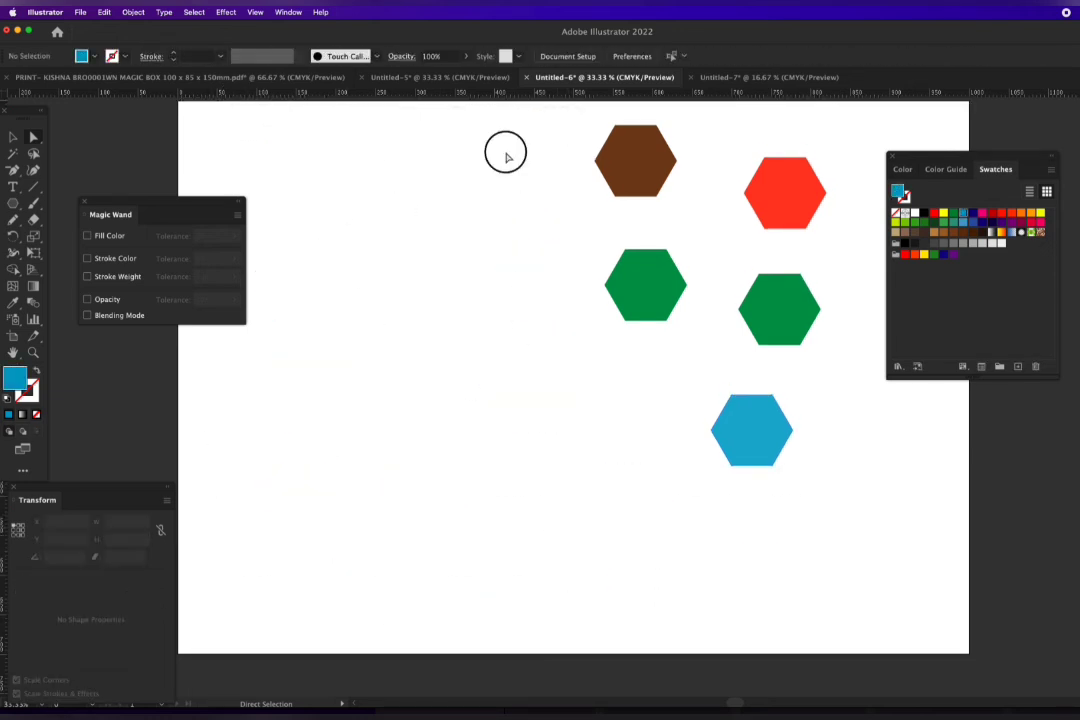
drag(505, 157, 839, 383)
key(Delete)
drag(757, 442, 537, 369)
Apply a 3D Extrude & Bevel effect to the blue hexagon with a depth of 444.5 mm and move it slightly left and down
click(226, 12)
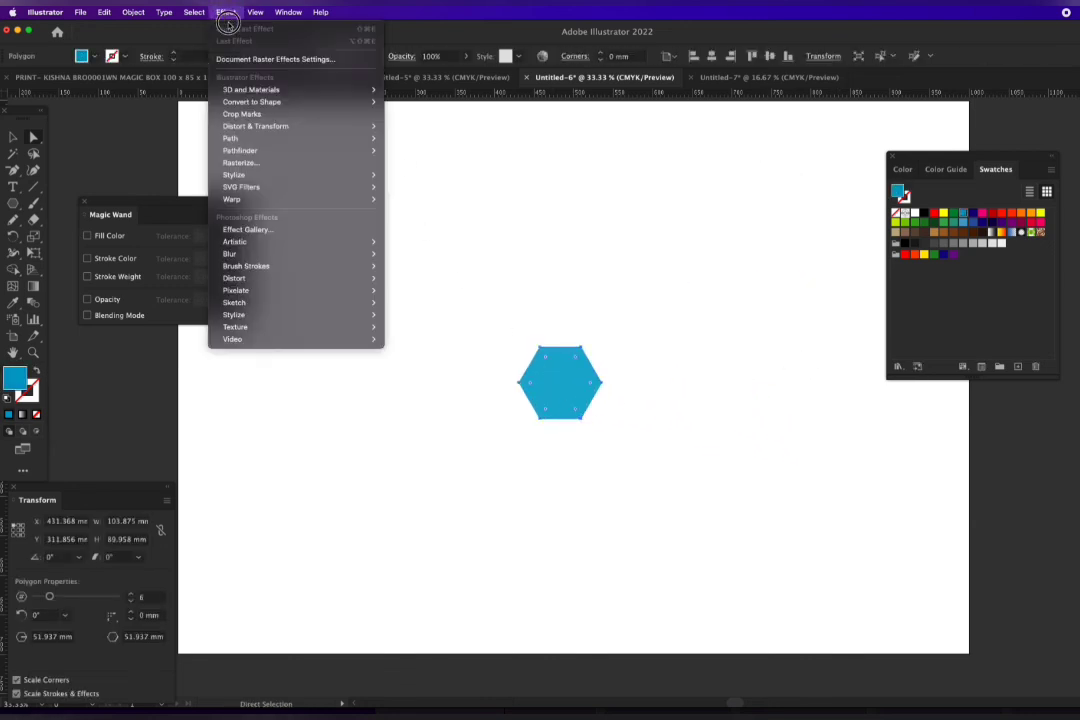
mouse_move(360, 90)
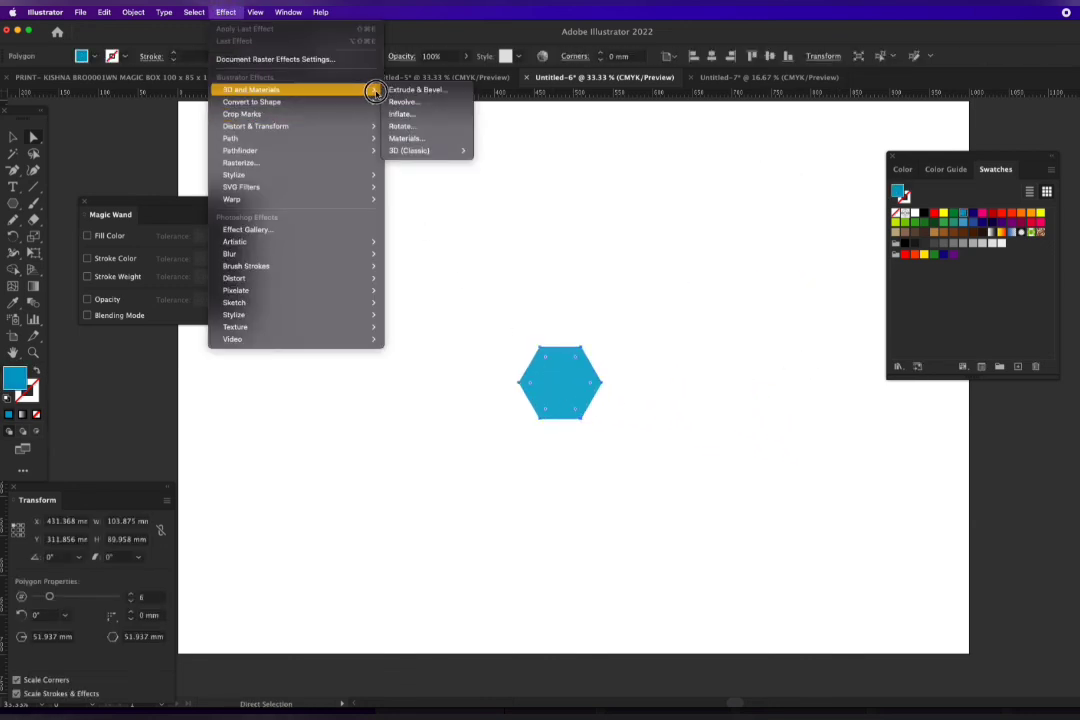
click(403, 91)
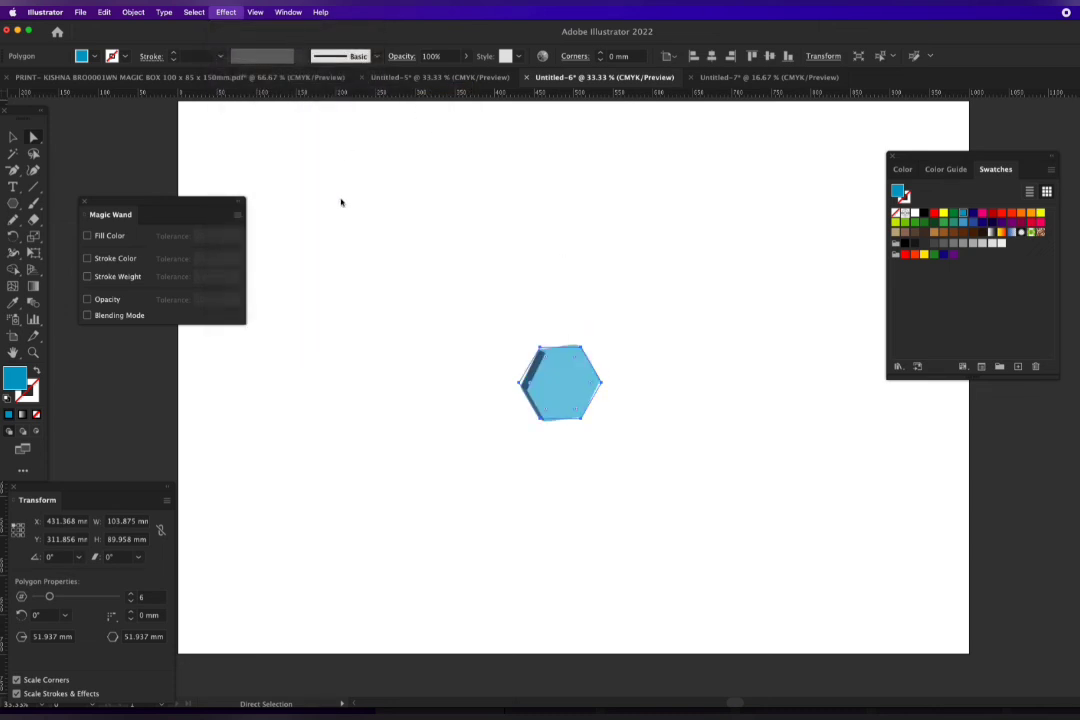
drag(528, 72, 822, 110)
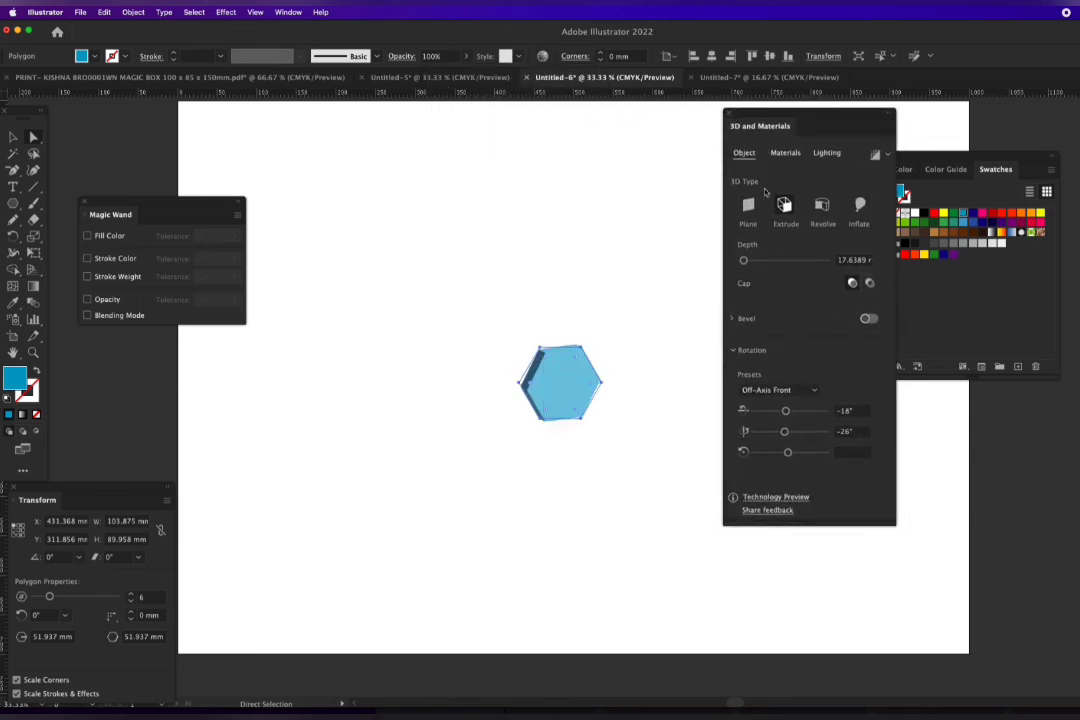
drag(743, 260, 795, 282)
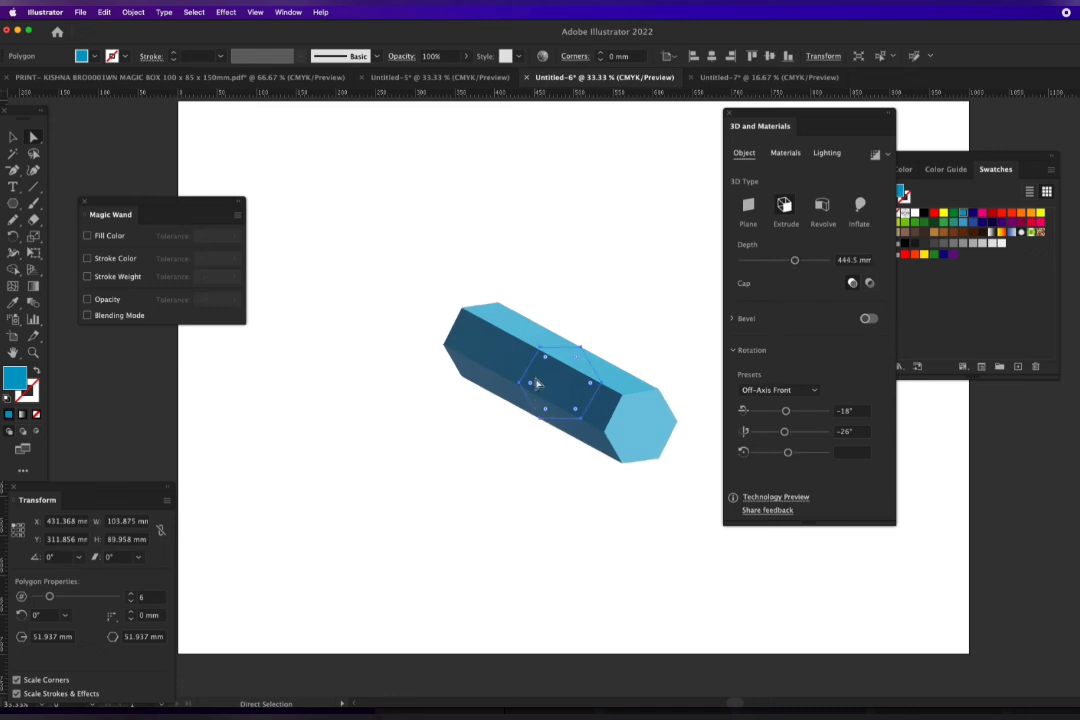
drag(582, 410, 559, 417)
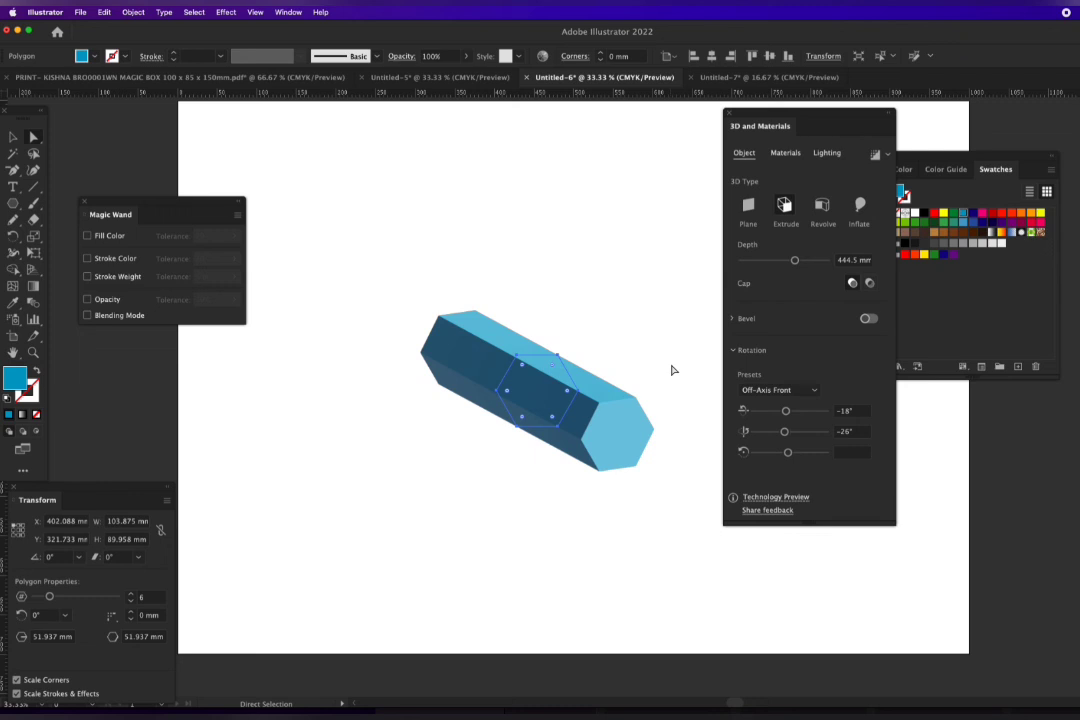
Switch the hexagon's 3D type to Revolve, Inflate, back to Revolve and finally Plane, and close the 3D settings
click(822, 205)
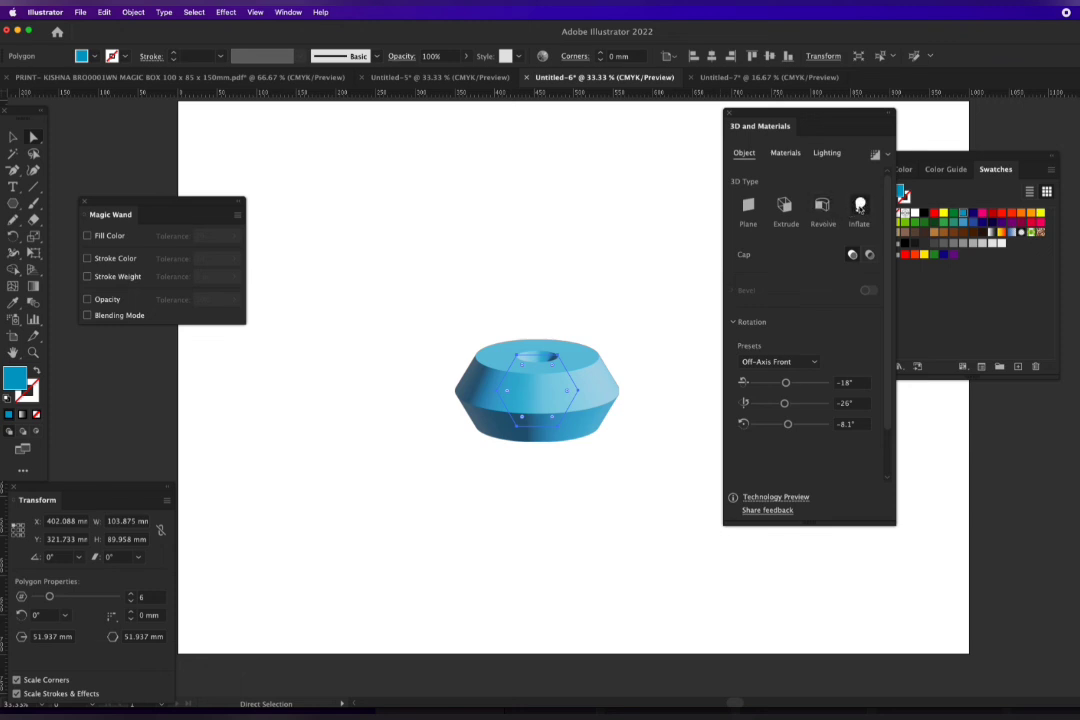
click(859, 206)
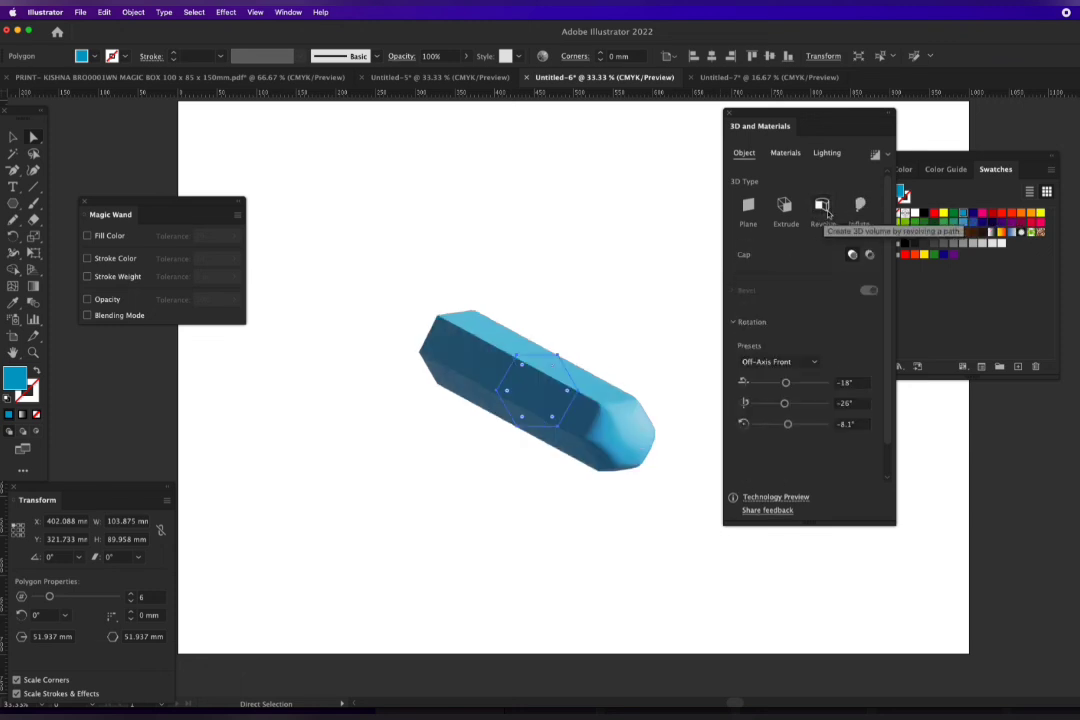
click(826, 212)
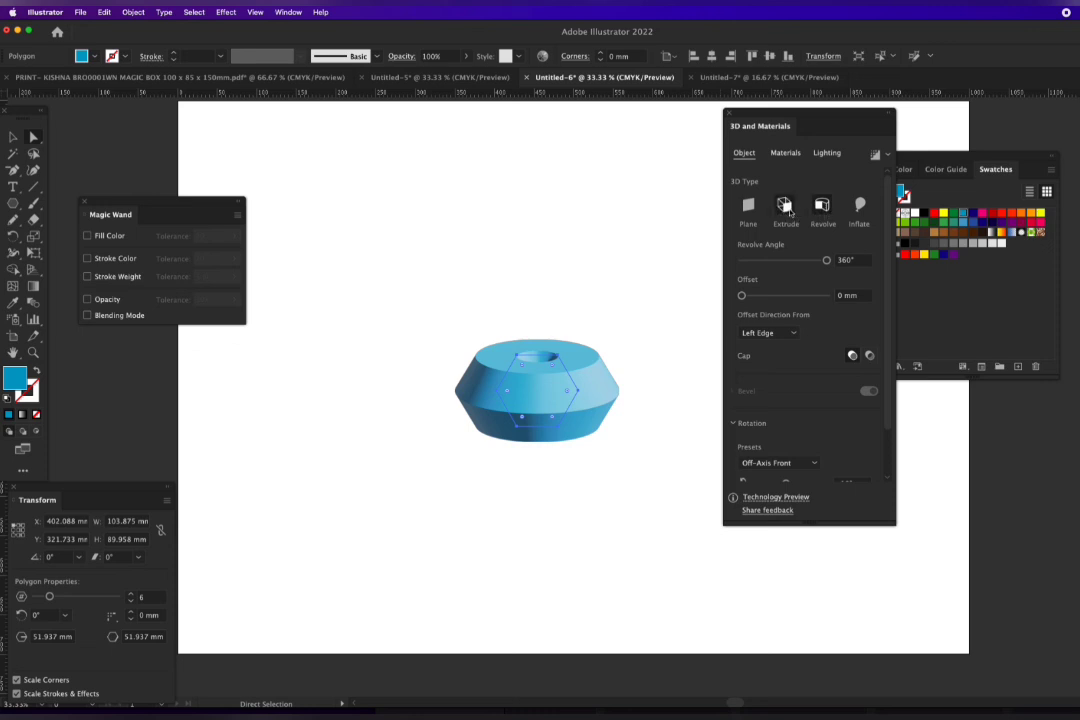
click(775, 210)
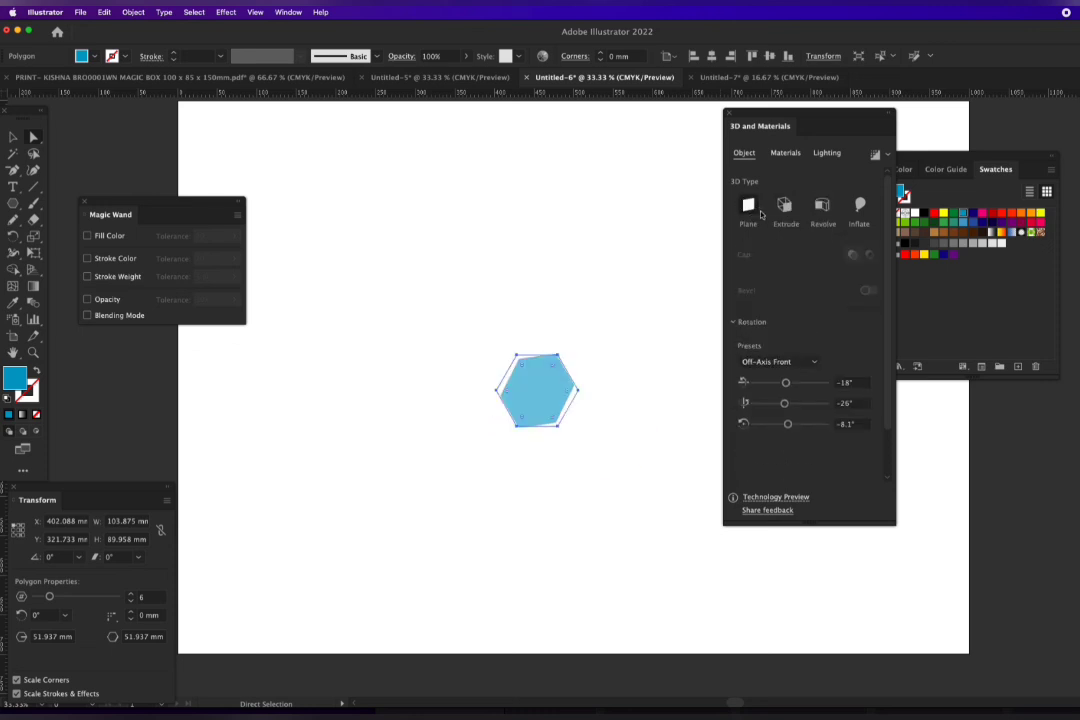
click(729, 115)
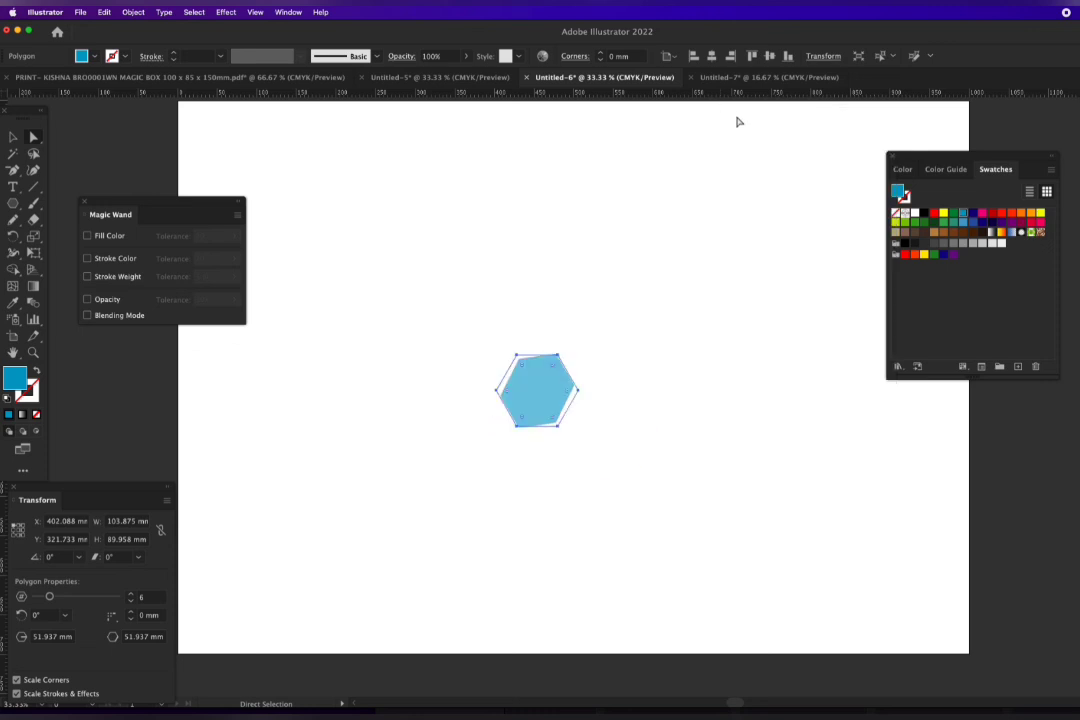
Undo the switch to the Plane 3D type and clear the selection
click(557, 320)
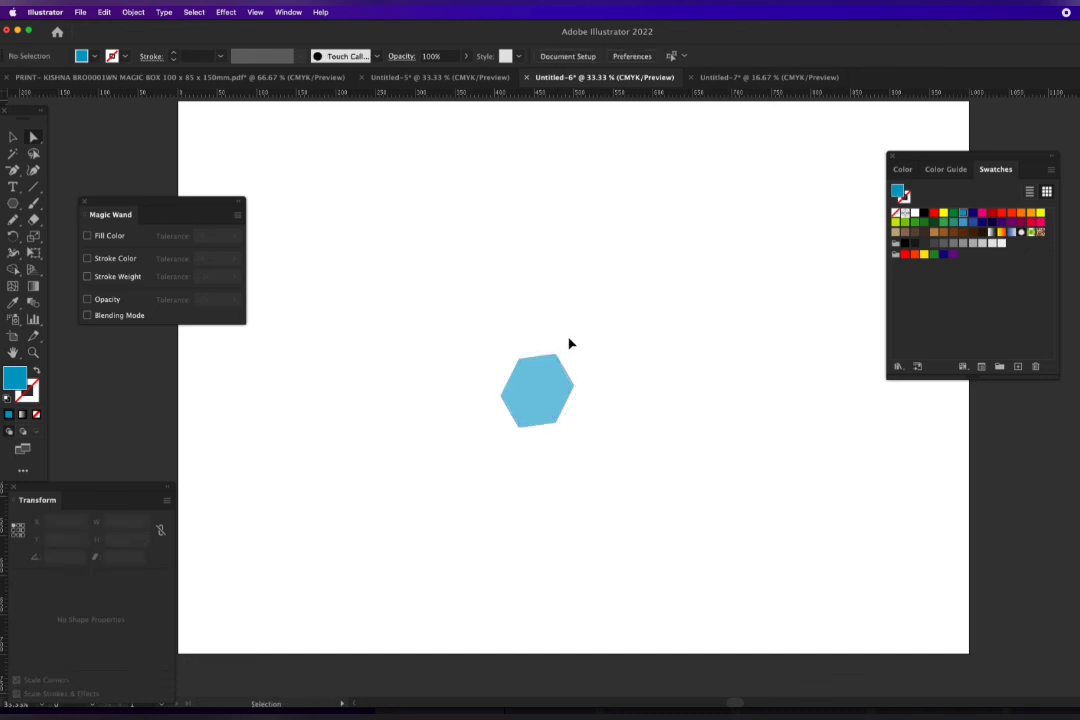
key(super+z)
key(super+z)
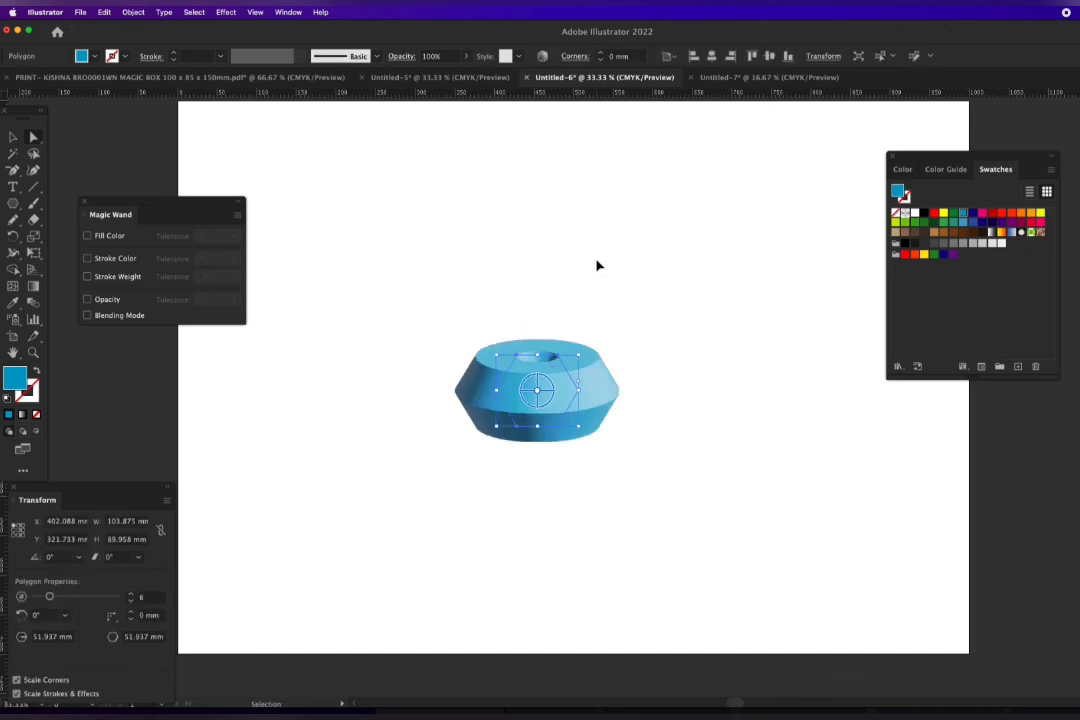
click(533, 216)
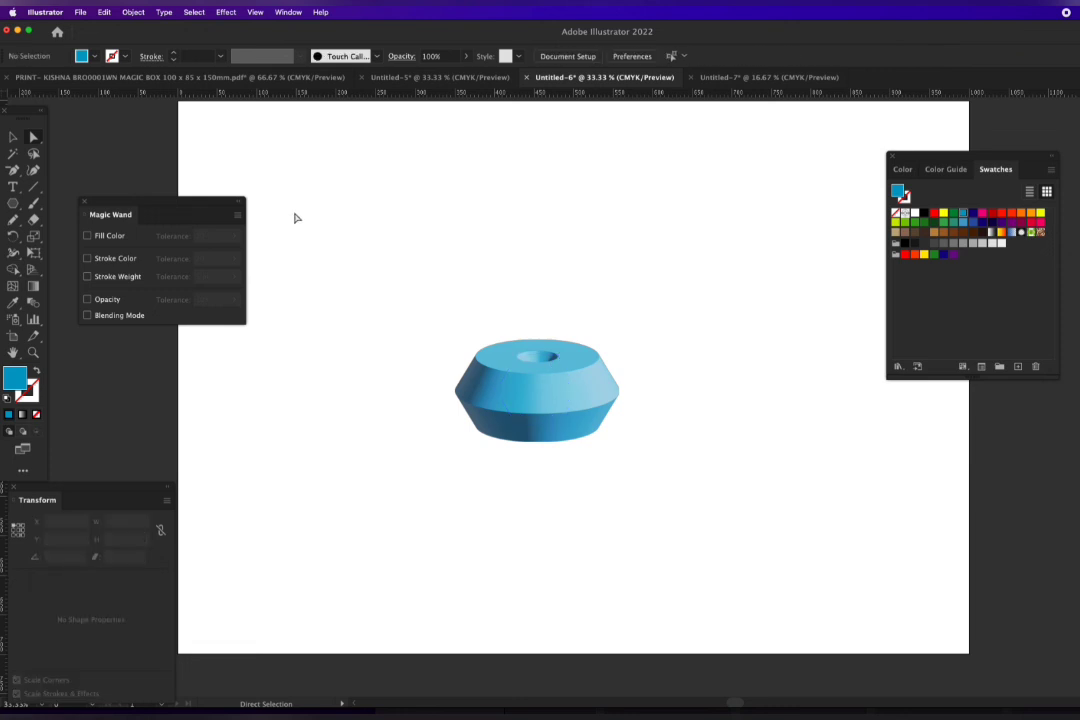